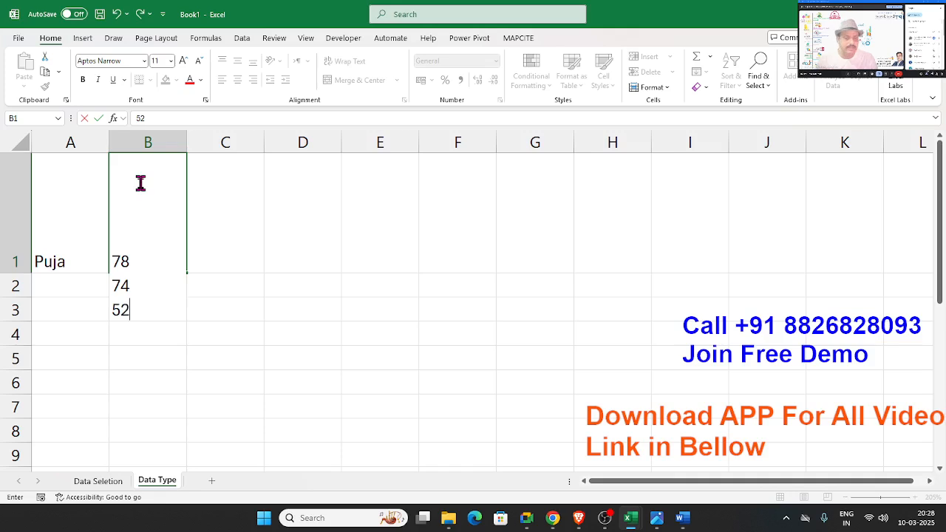
Step: Enter 78, 74 and 52 on separate lines within cell B1 and shrink row 1 to fit them
key(Return)
key(Left)
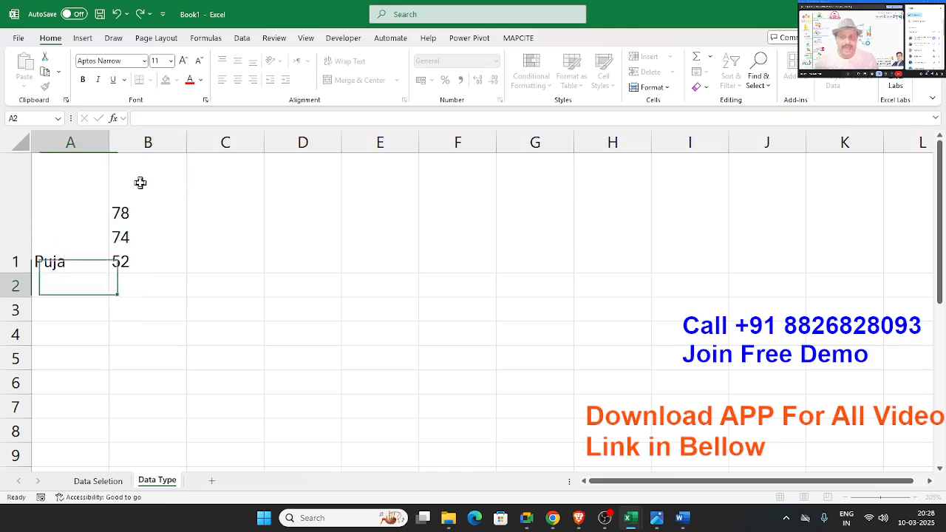
key(Up)
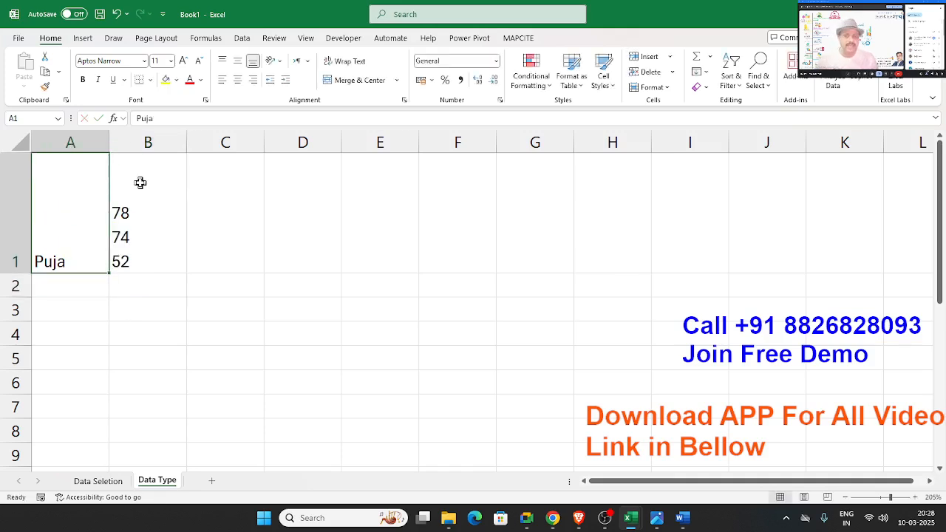
click(141, 183)
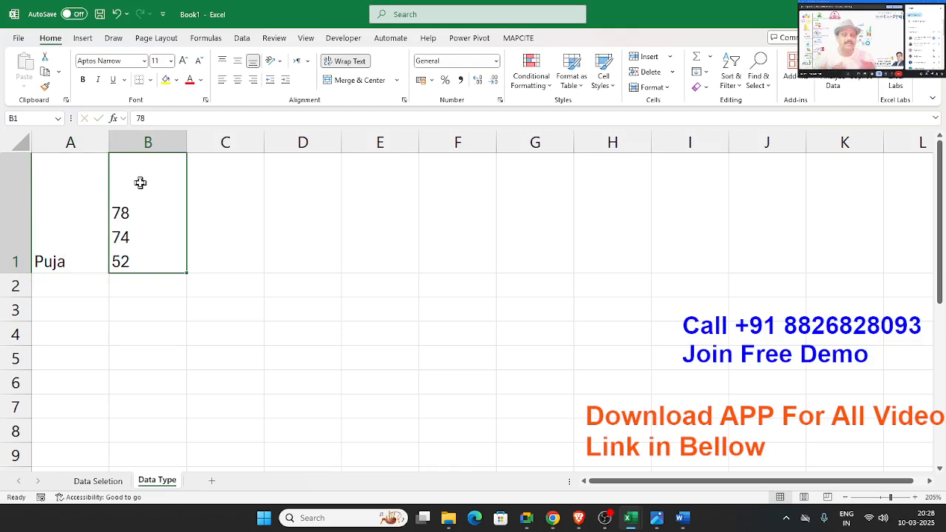
drag(20, 276, 22, 231)
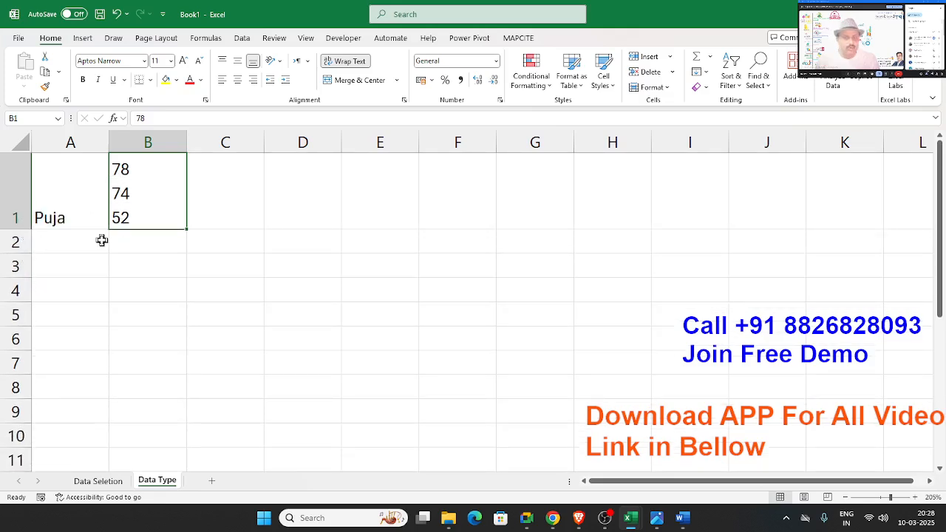
click(124, 247)
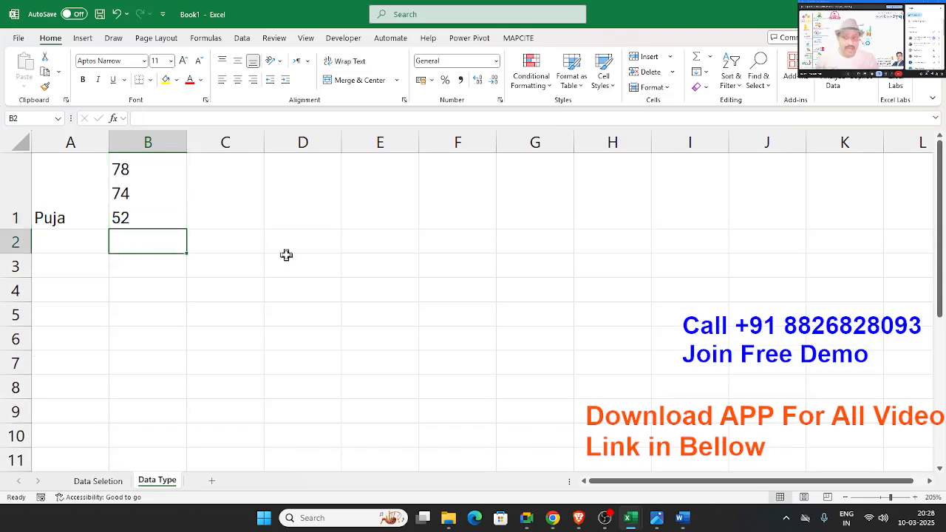
text(787452)
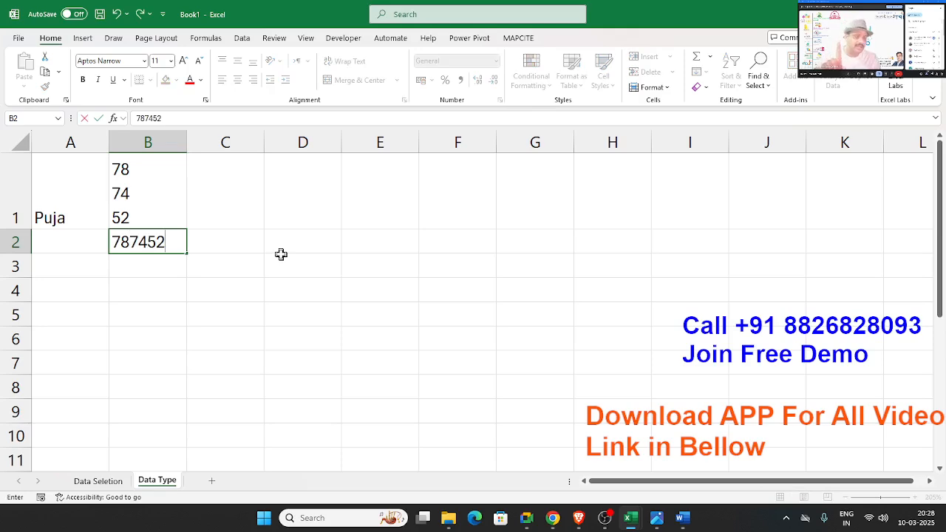
key(Escape)
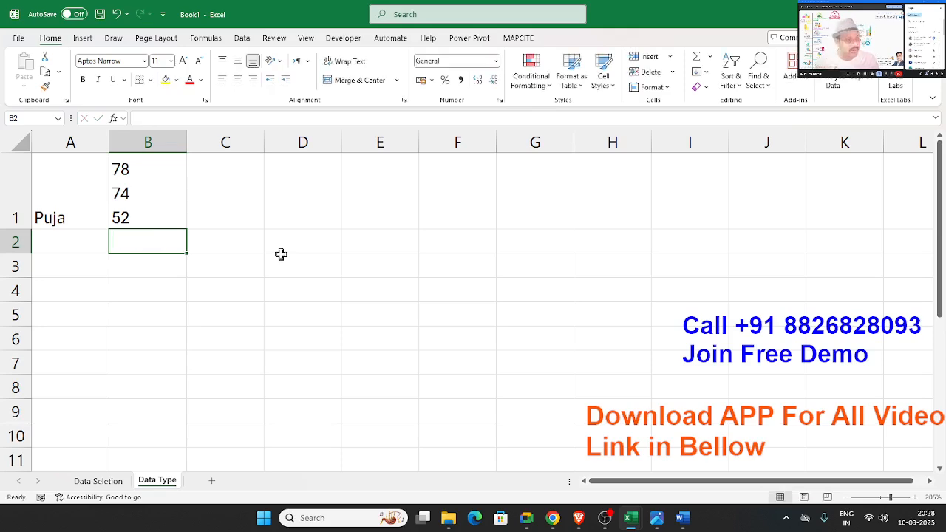
Step: Clear the multi-line entry in B1, reduce row 1's height, and enter 78, 74 and 65 in cells B1 to B3
click(137, 214)
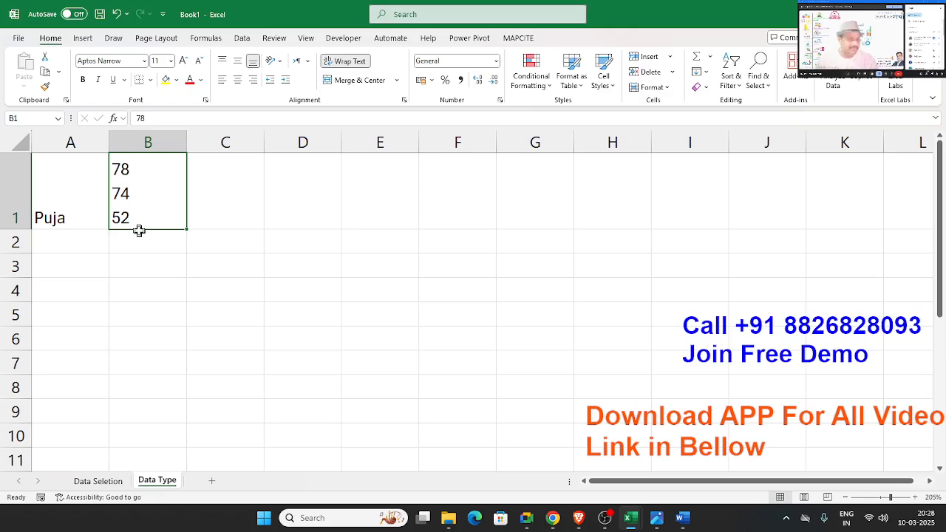
key(Delete)
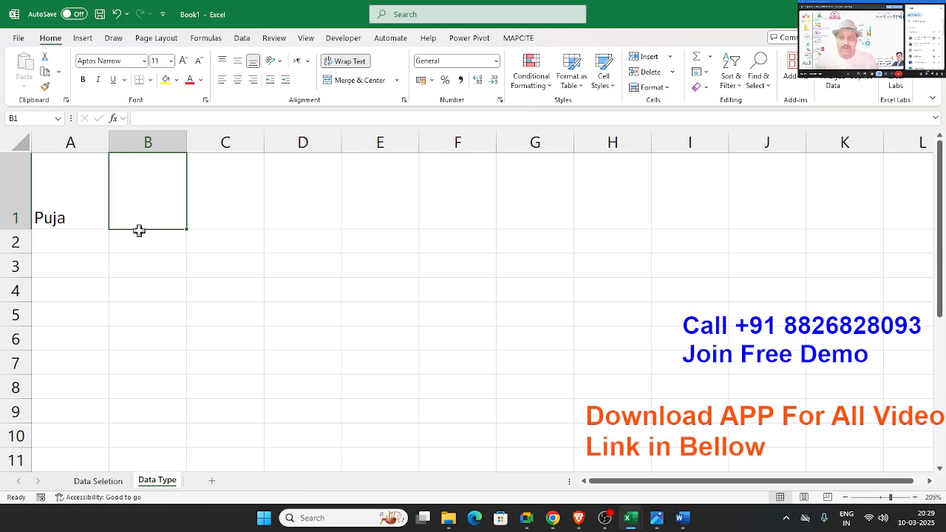
drag(19, 229, 20, 184)
text(78)
key(Return)
text(74)
key(Return)
text(65)
key(Return)
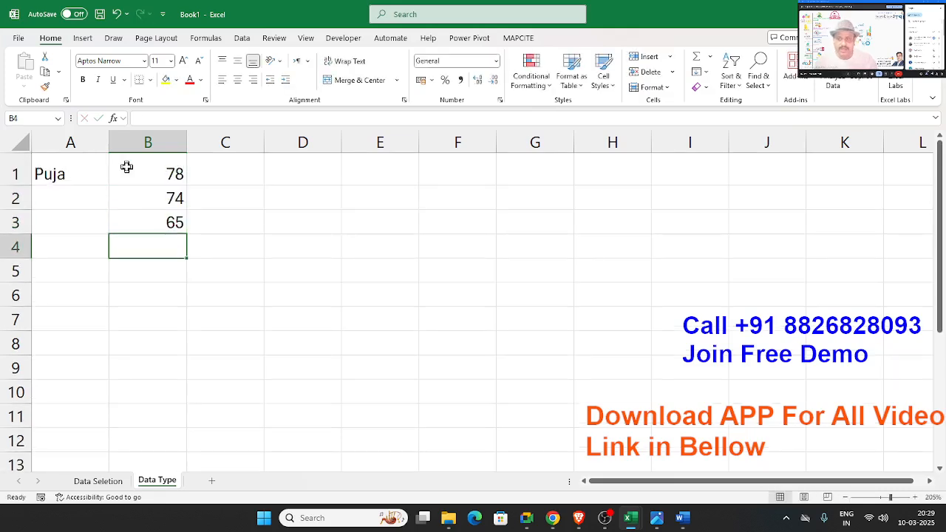
Step: Merge and center cells A1:A3 around the student's name and align it to the vertical middle
drag(81, 221, 74, 167)
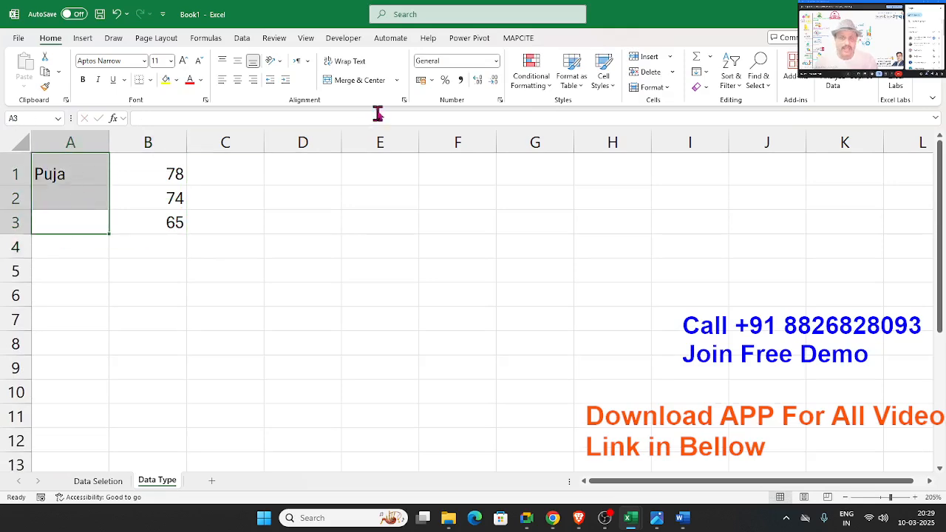
click(363, 81)
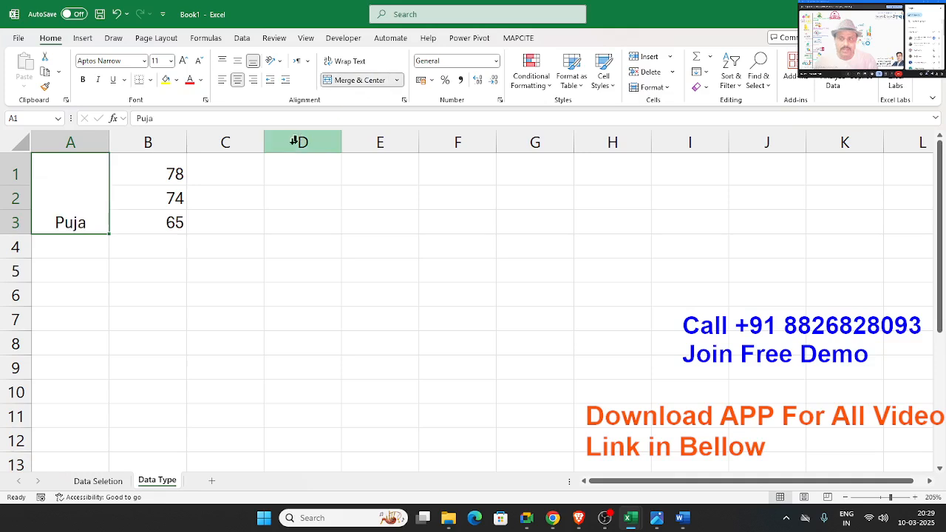
click(237, 62)
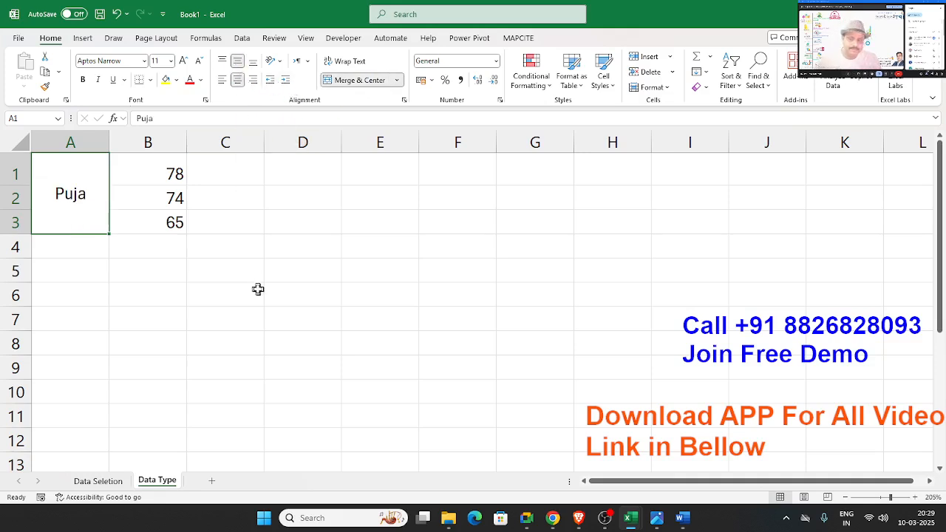
Step: Label cell A4 as Total below the merged name cell
click(99, 245)
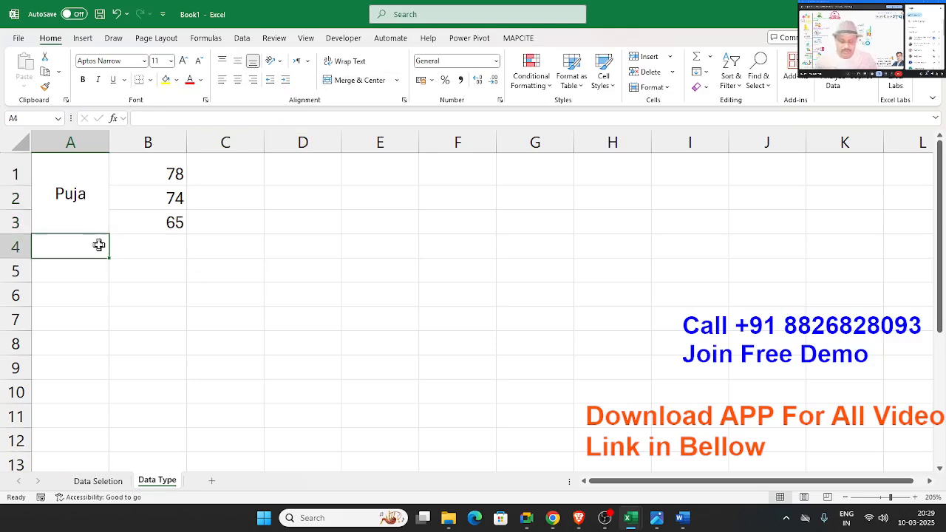
text(Toatl)
key(Tab)
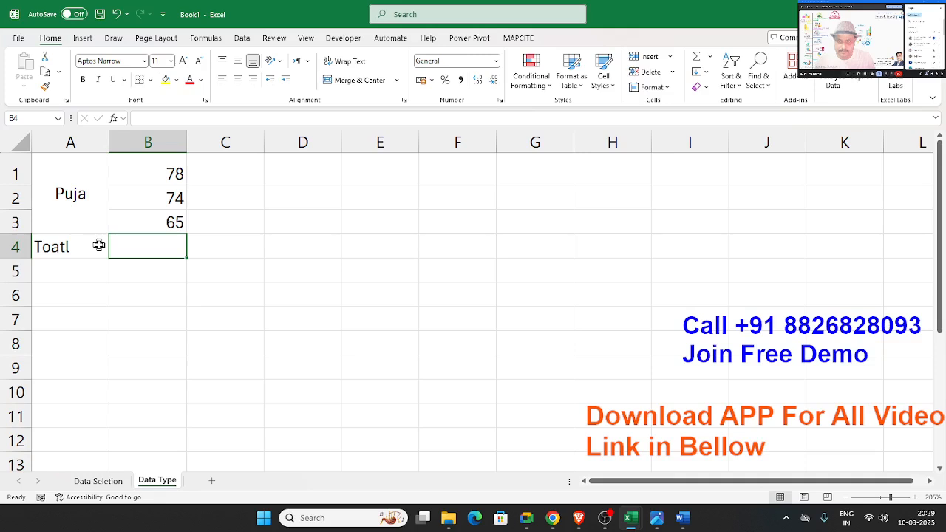
click(99, 245)
text(Total)
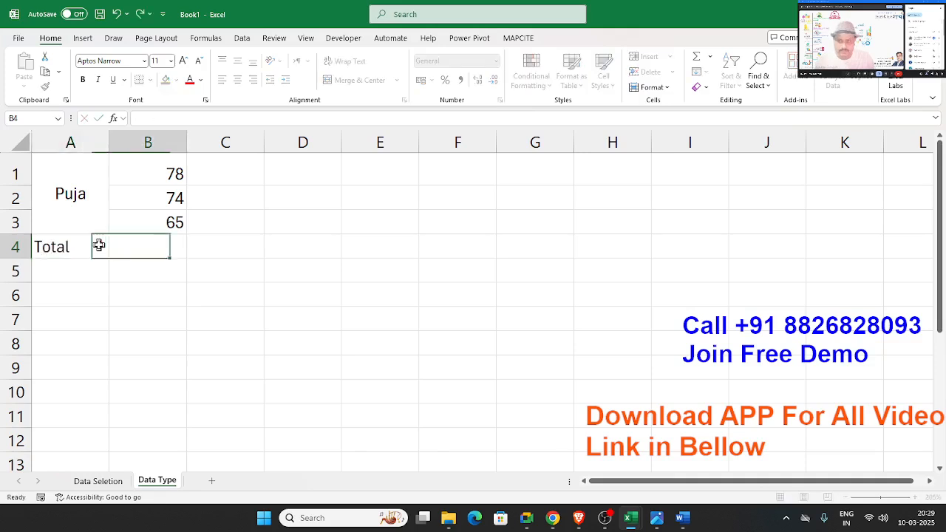
key(Tab)
Step: Calculate the total of the three marks in B4 with a SUM formula over B1:B3
text(=SUM()
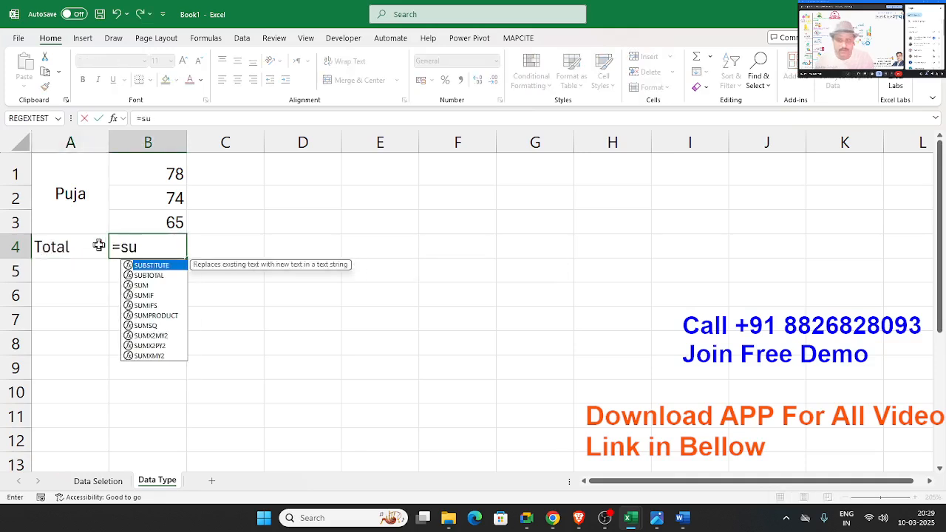
key(Up)
key(shift+Up)
key(shift+Up)
key(Return)
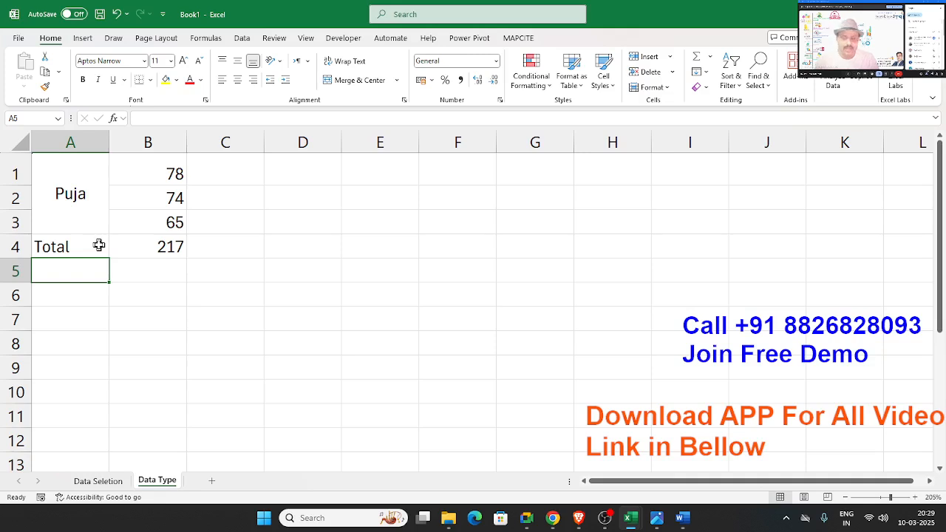
click(321, 198)
click(155, 222)
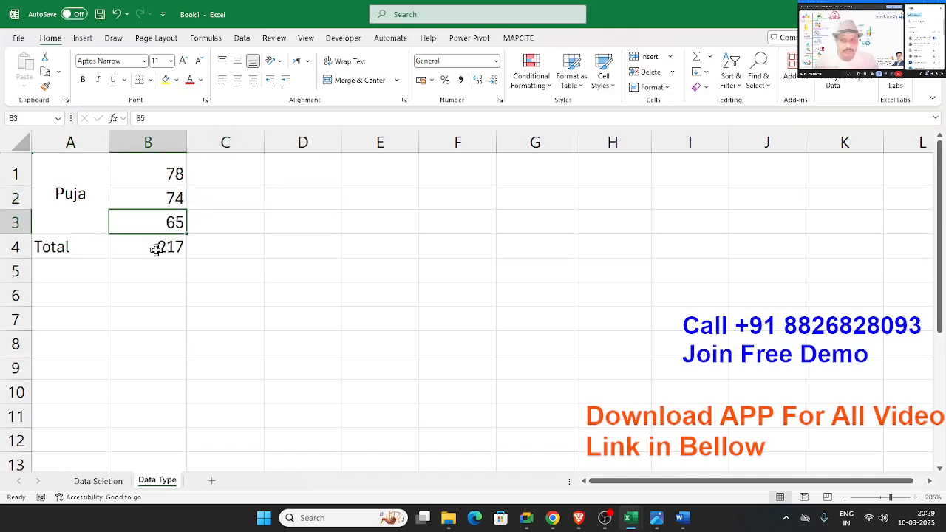
click(156, 249)
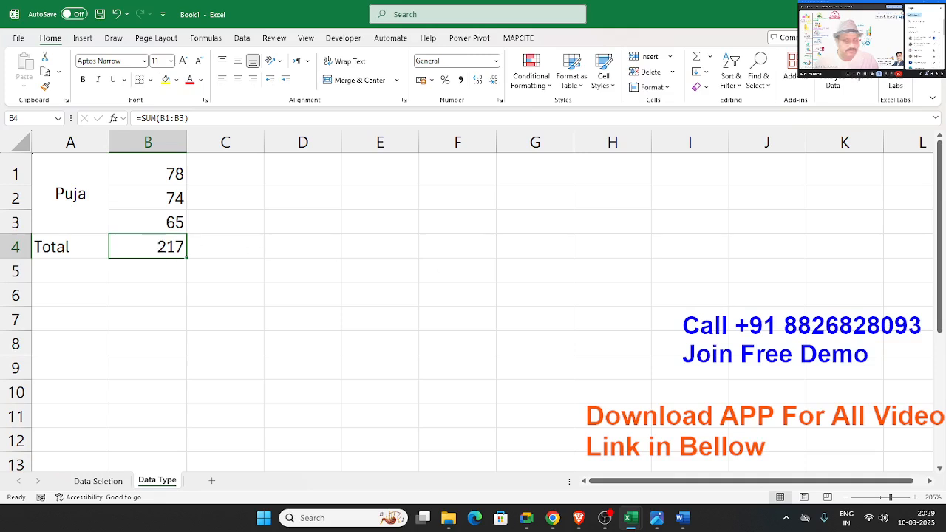
click(64, 219)
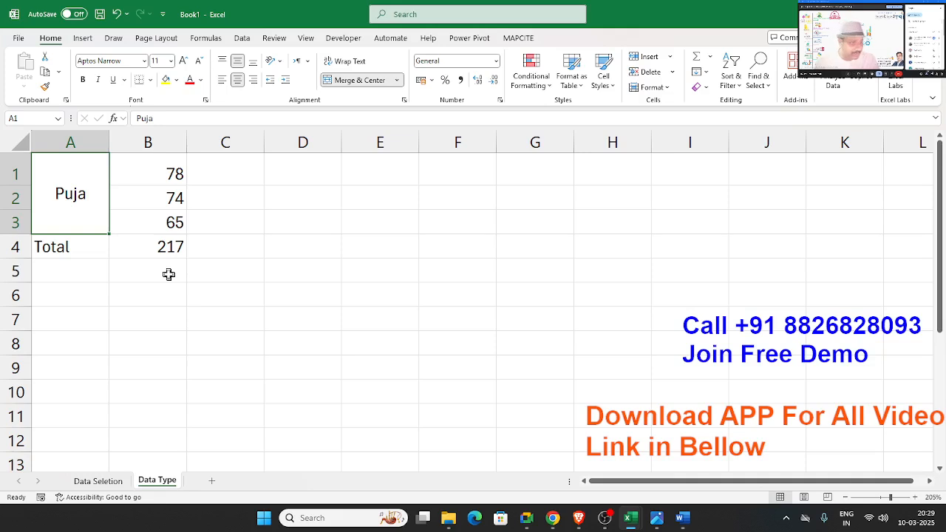
click(175, 250)
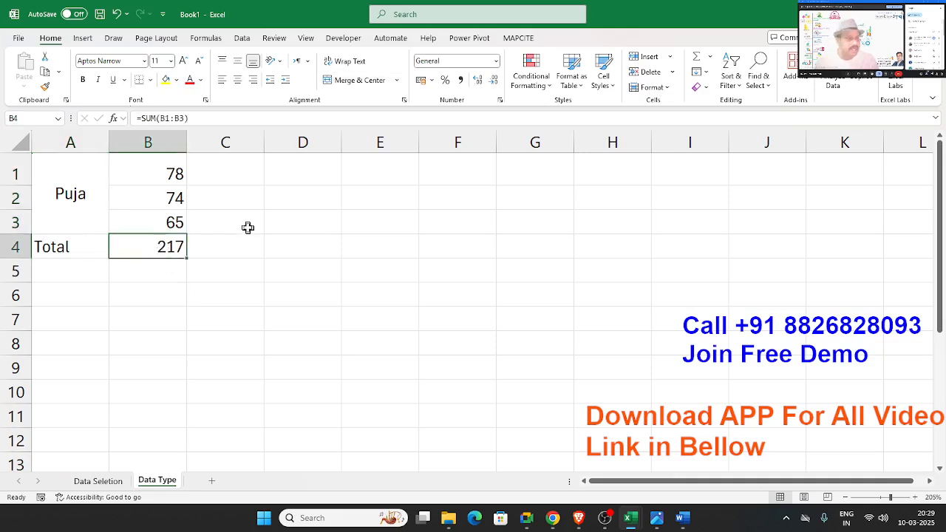
click(85, 208)
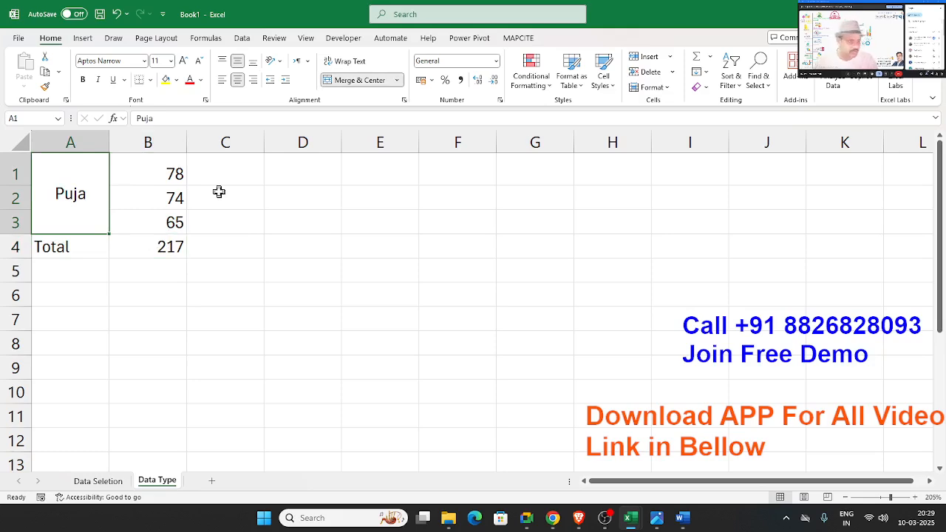
Step: Switch to the EC-Dashboard workbook and delete the empty row 30 from the Data sheet
mouse_move(640, 522)
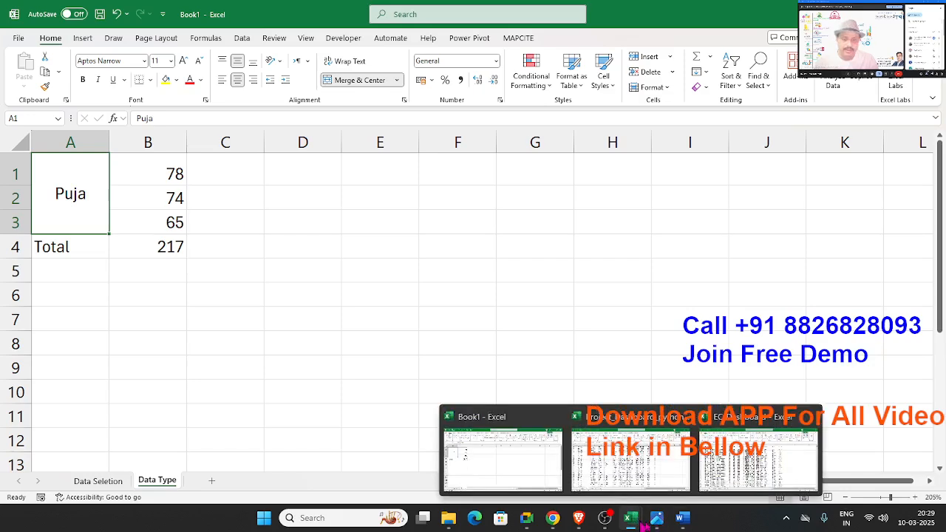
click(747, 480)
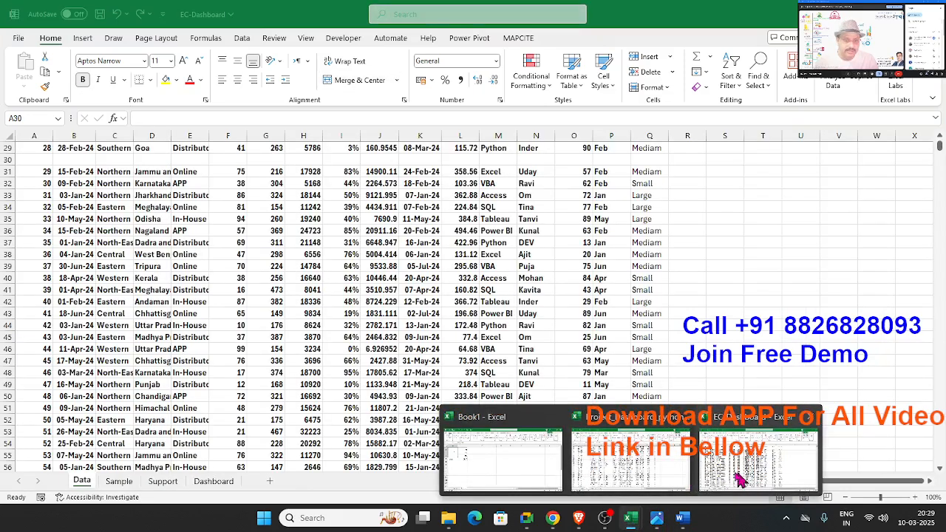
click(215, 482)
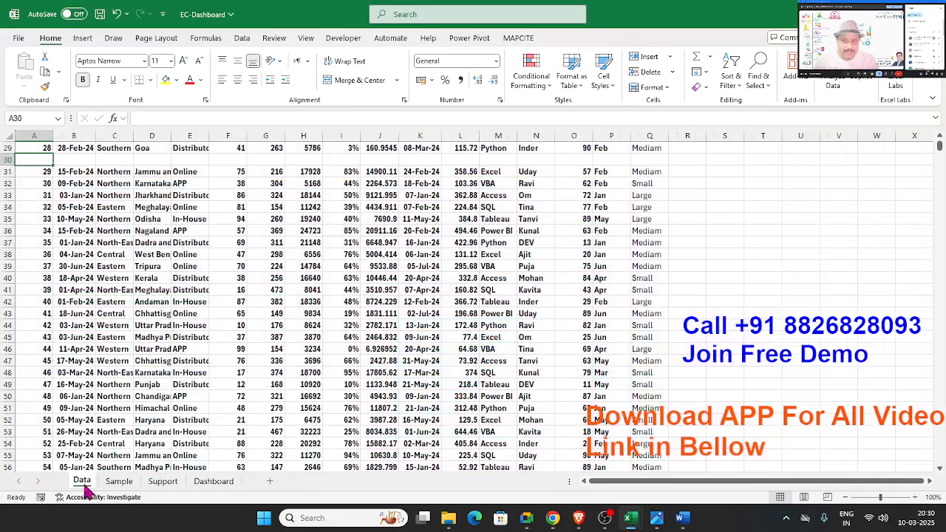
click(83, 481)
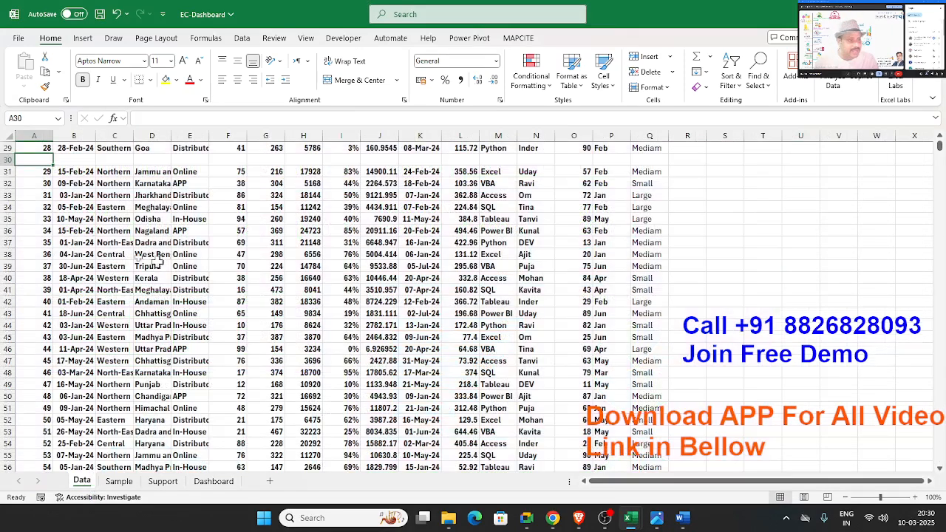
click(6, 159)
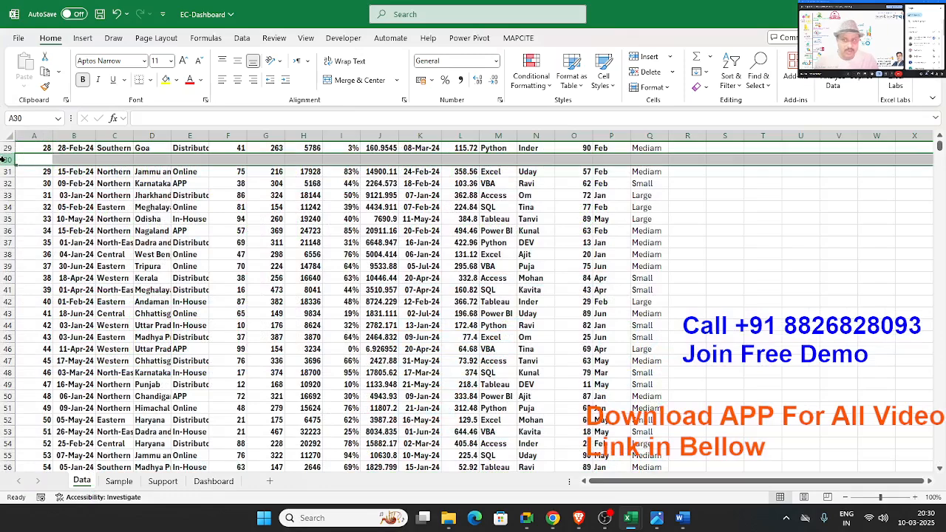
key(ctrl+minus)
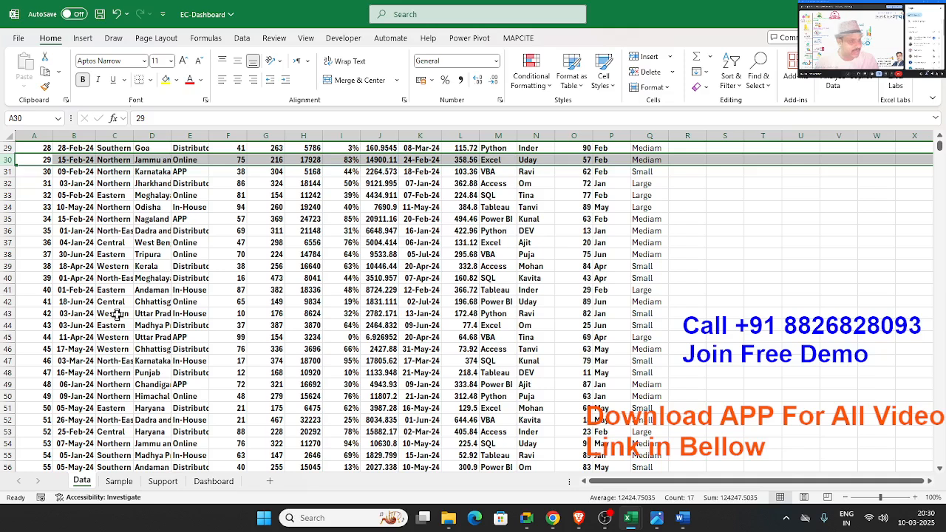
Step: Examine single records and columns C and D of the Data sheet alongside the Dashboard sheet, and return to Book1
click(7, 195)
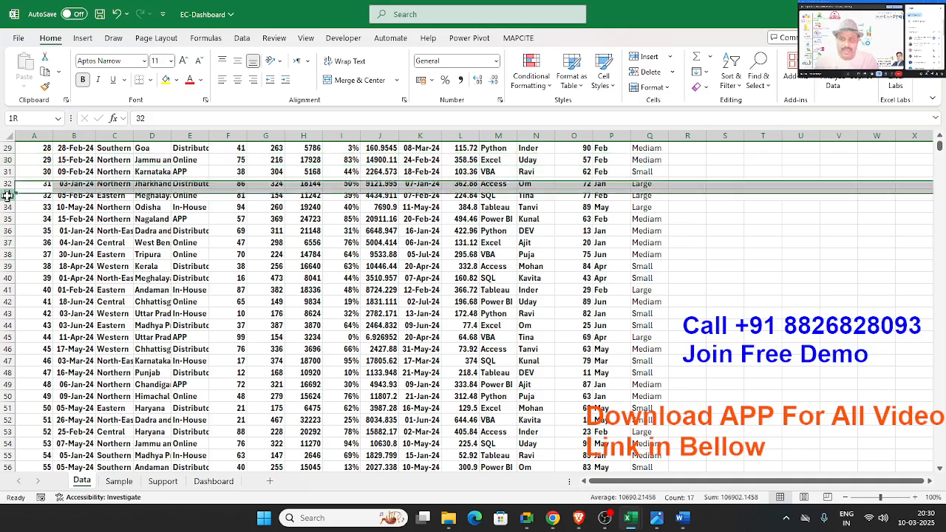
click(8, 207)
click(7, 219)
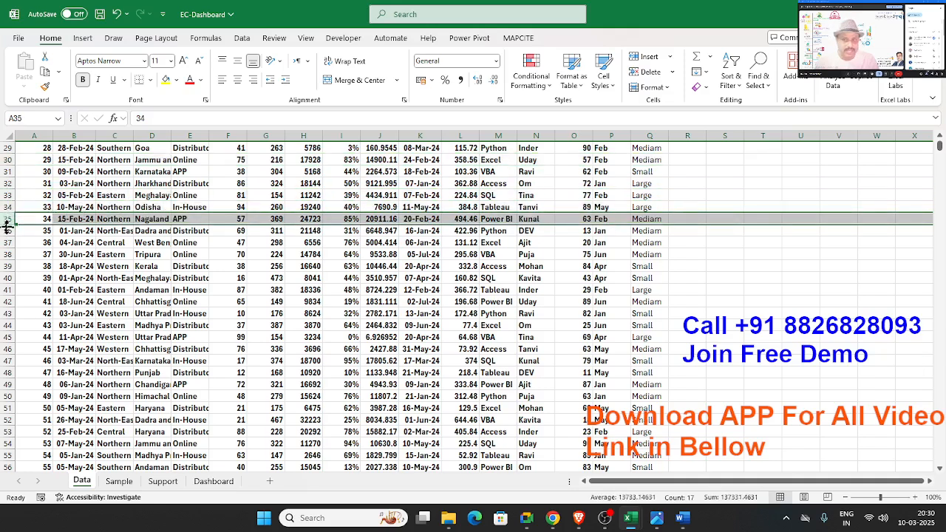
click(107, 132)
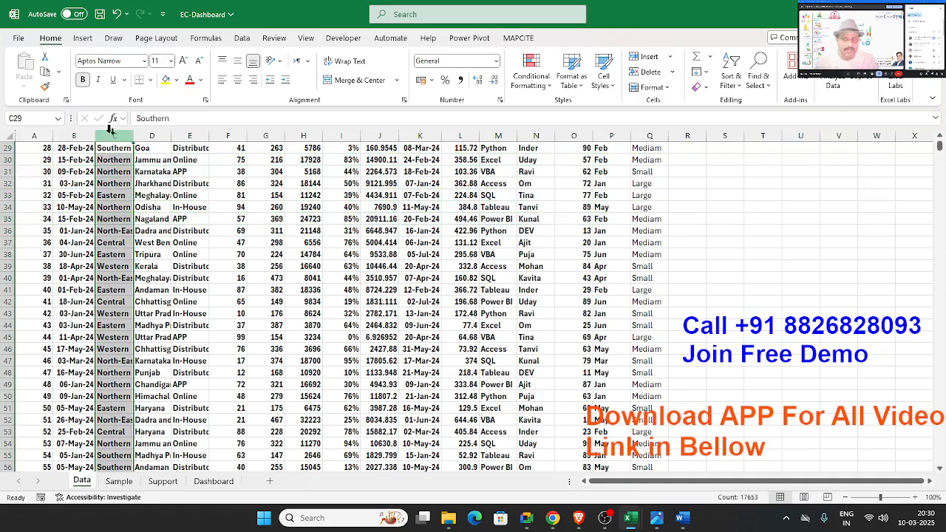
click(152, 136)
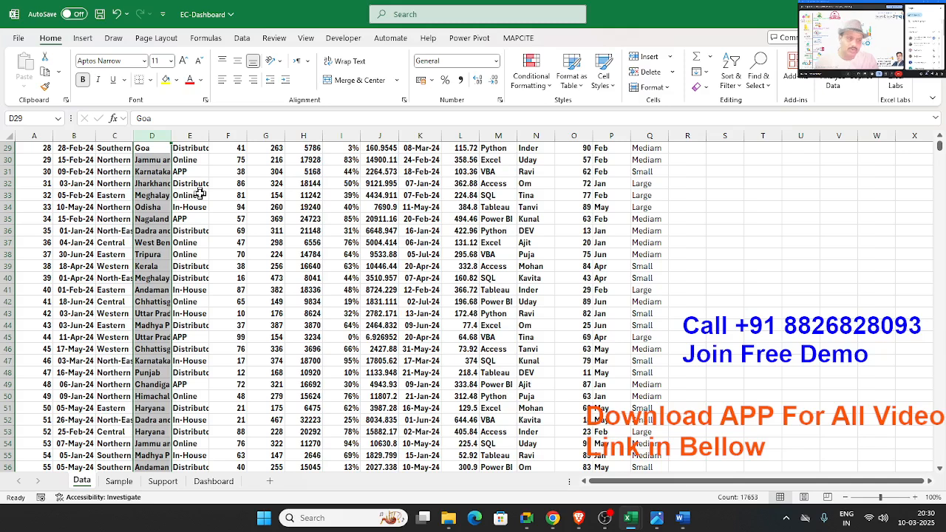
click(214, 481)
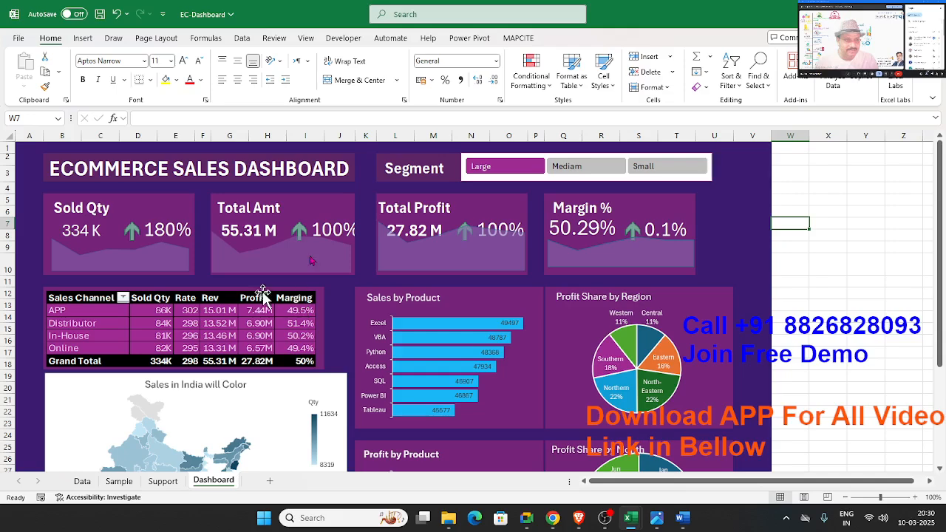
key(alt+Tab)
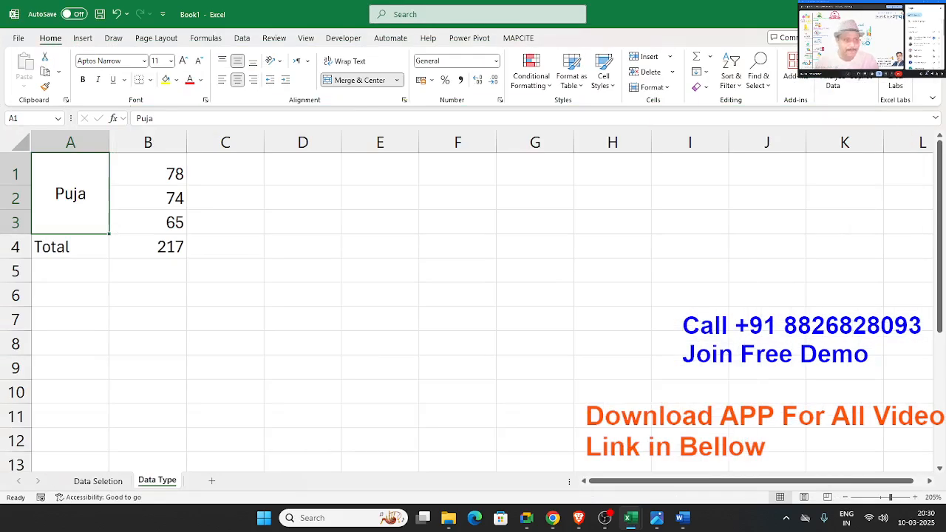
Step: Try unmerging A1:A3 and filling the name down through A3, and undo both changes
click(140, 270)
click(76, 201)
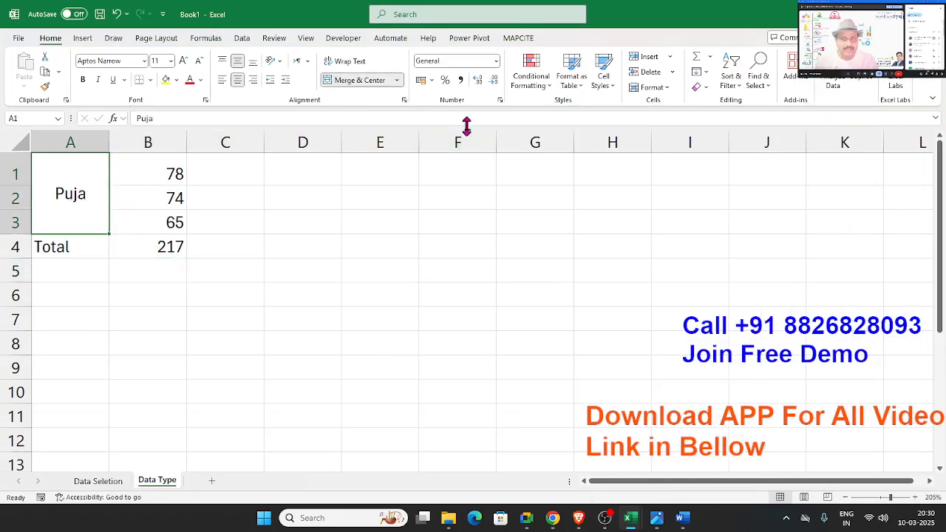
click(360, 81)
drag(67, 176, 65, 219)
key(ctrl+d)
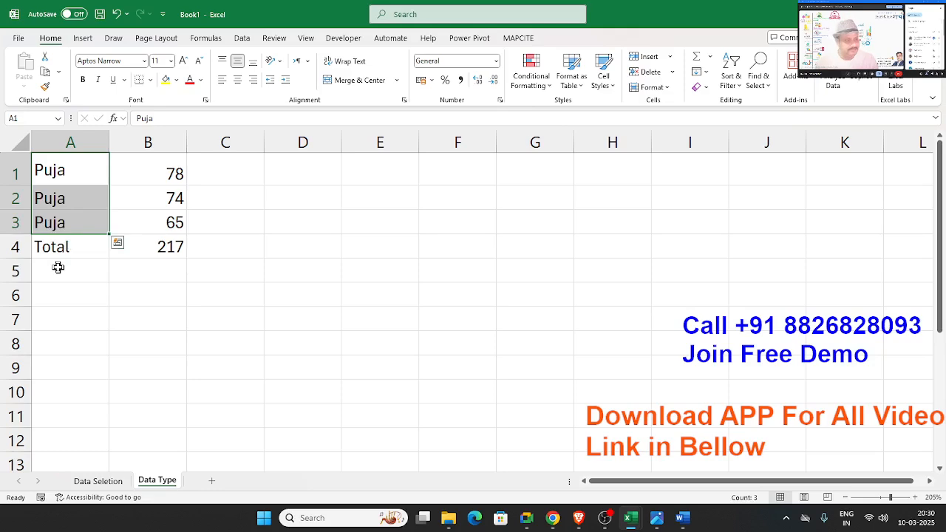
key(ctrl+z)
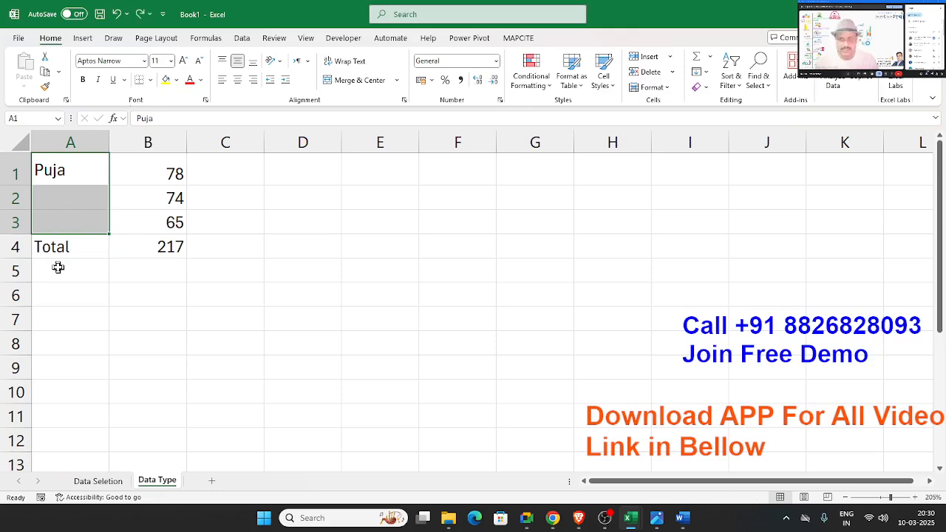
key(ctrl+z)
Step: Enter the text MRP 500 in cell D2 as a label and number combined
click(207, 264)
click(298, 205)
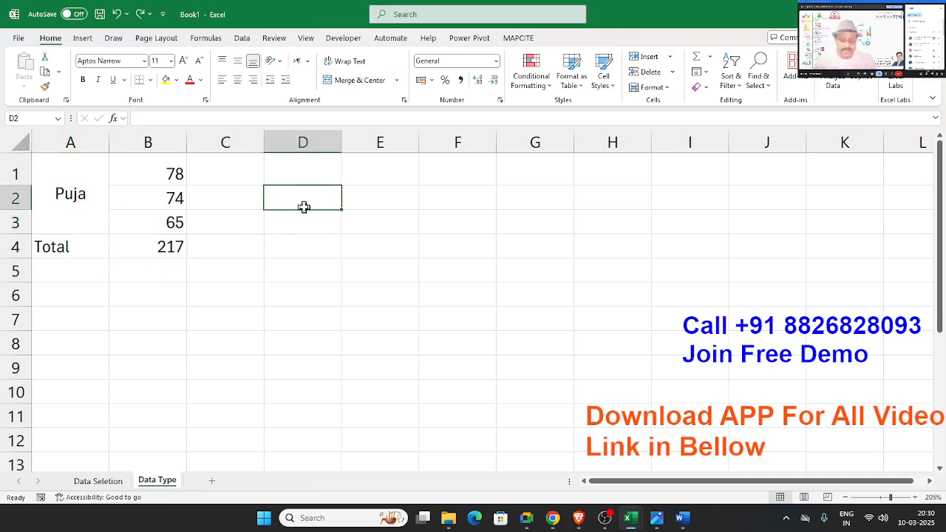
text(MRP 500)
key(Return)
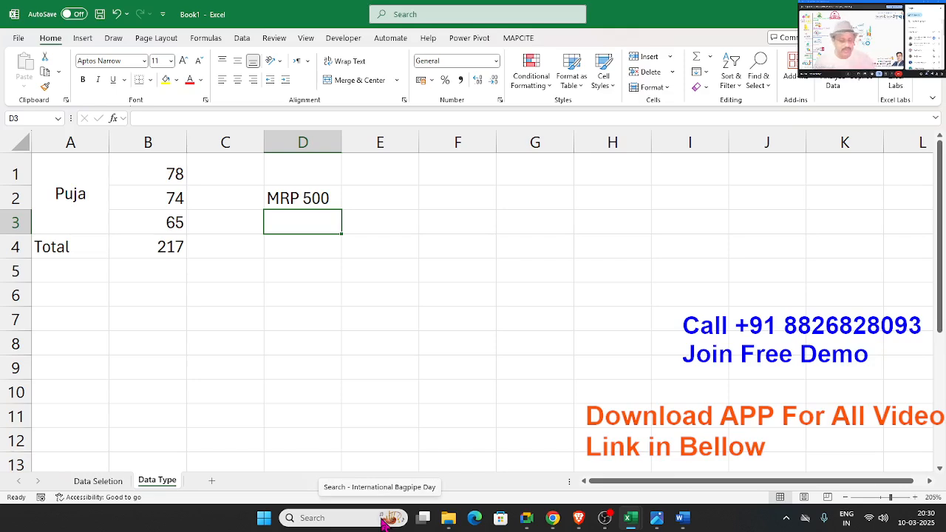
Step: Add 20 to the combined text entry with the formula =D2+20 in D3
text(=)
key(Up)
text(+20)
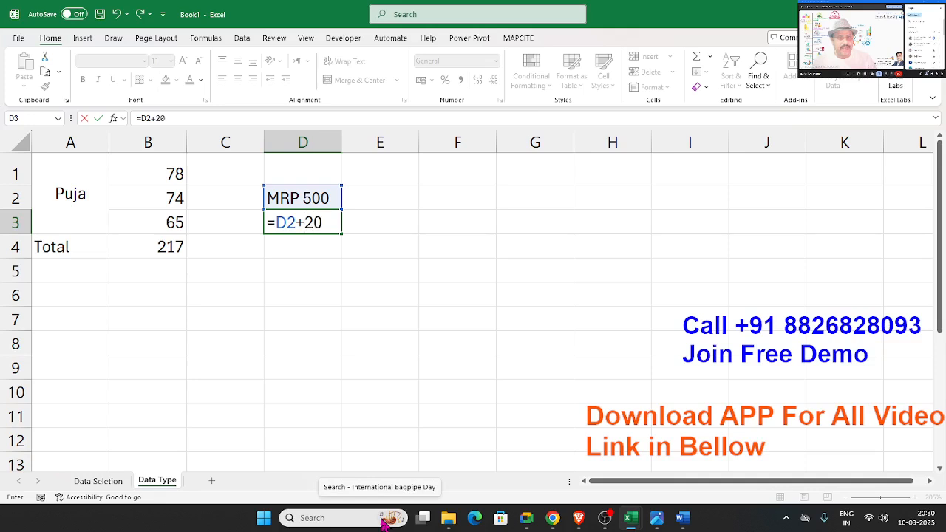
key(Return)
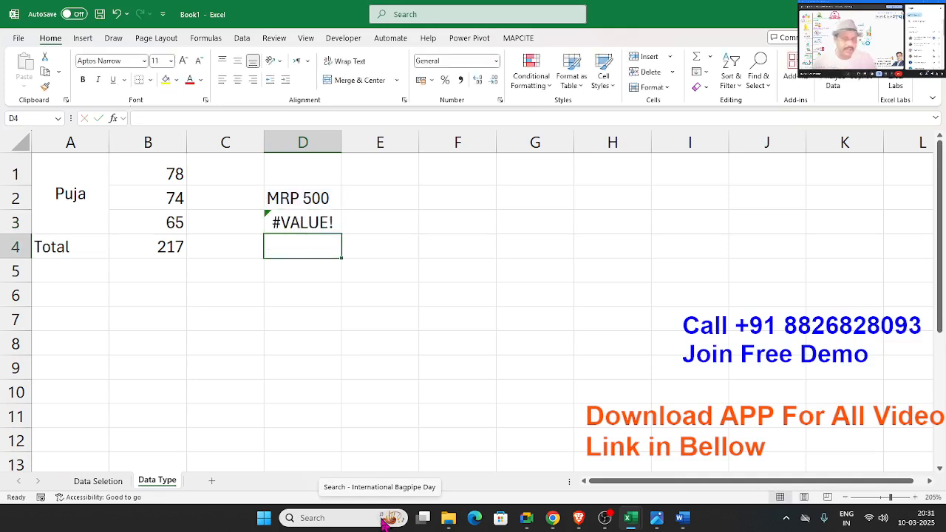
Step: Enter the plain numbers 562, 325, 63 and 36 in cells F1 to F4
key(Up)
key(Up)
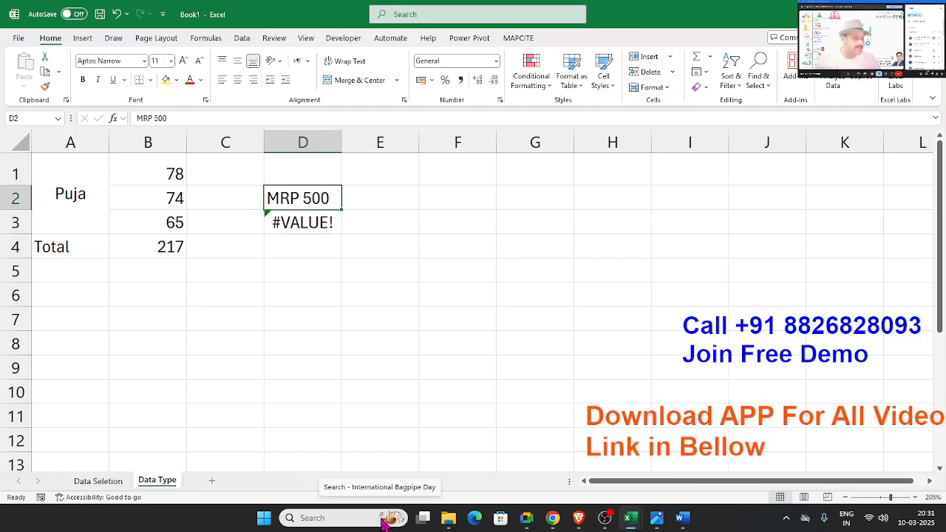
key(Right)
key(Right)
key(Up)
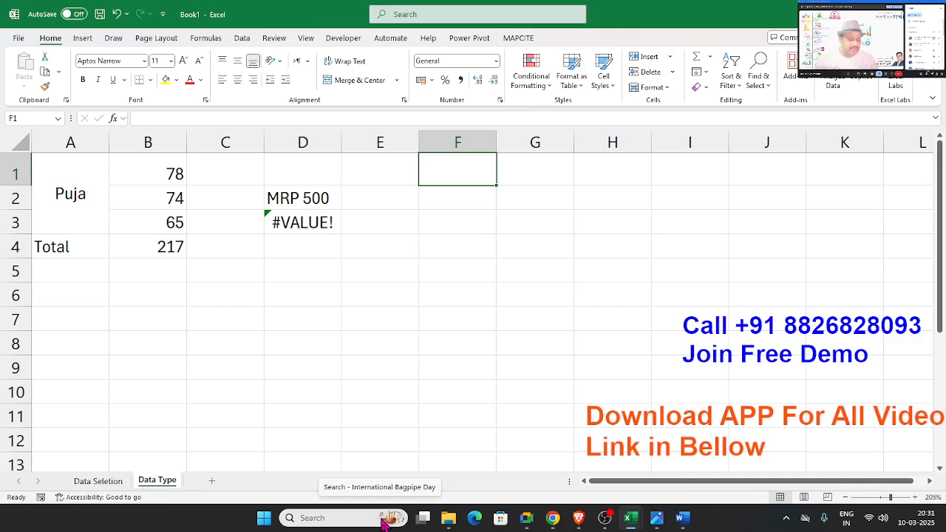
text(562)
key(Return)
text(325)
key(Return)
text(63)
key(Return)
text(36)
key(Return)
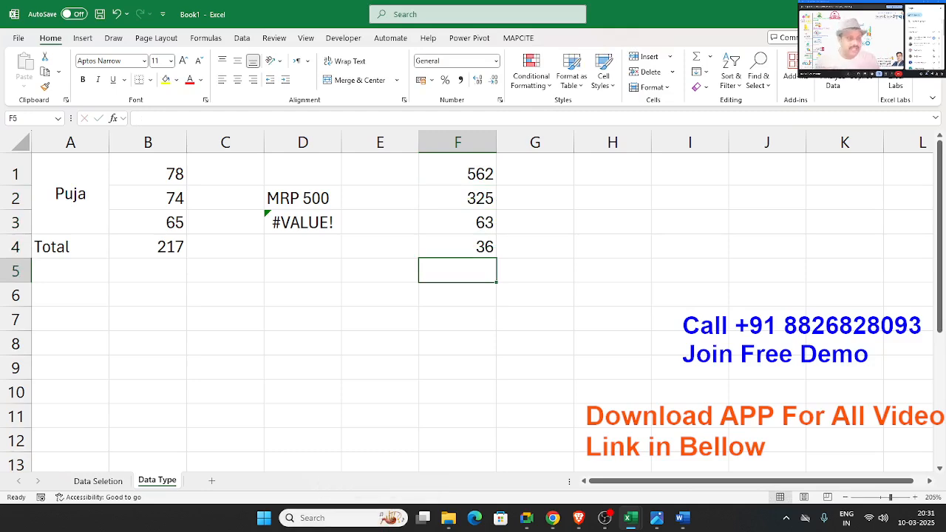
Step: Apply the custom number format "MRP" 0 to the numbers in F1:F4
drag(453, 247, 452, 178)
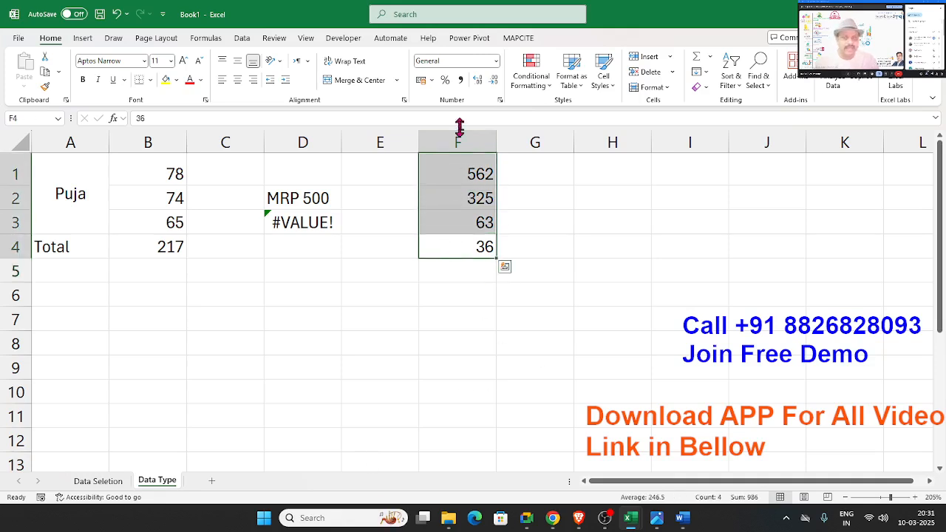
click(499, 104)
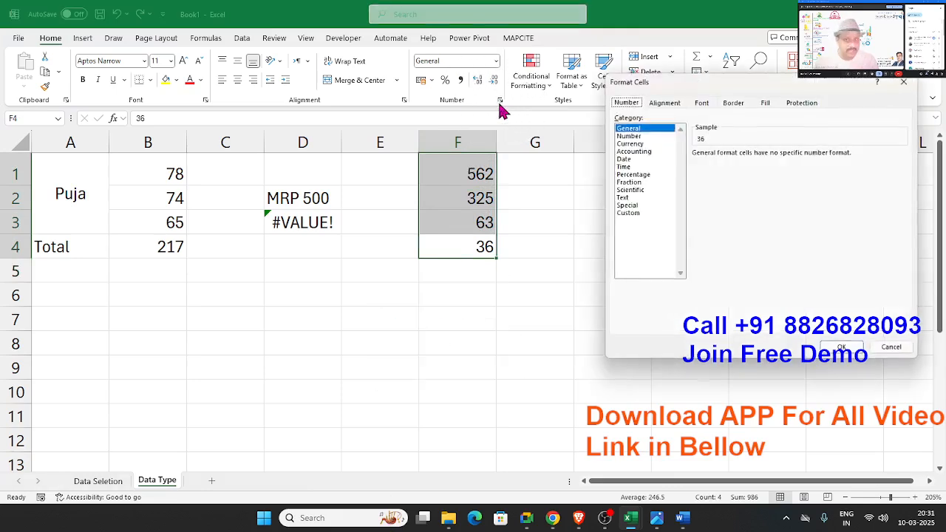
click(628, 214)
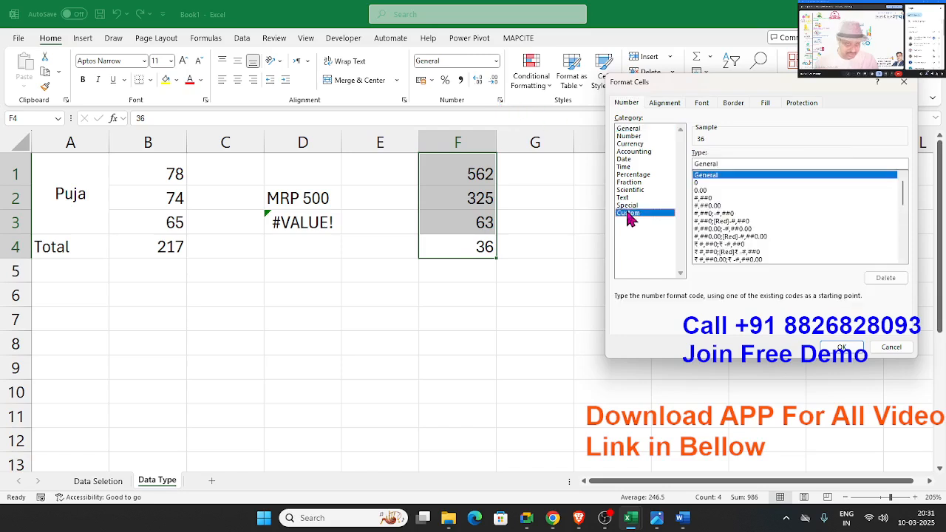
click(737, 162)
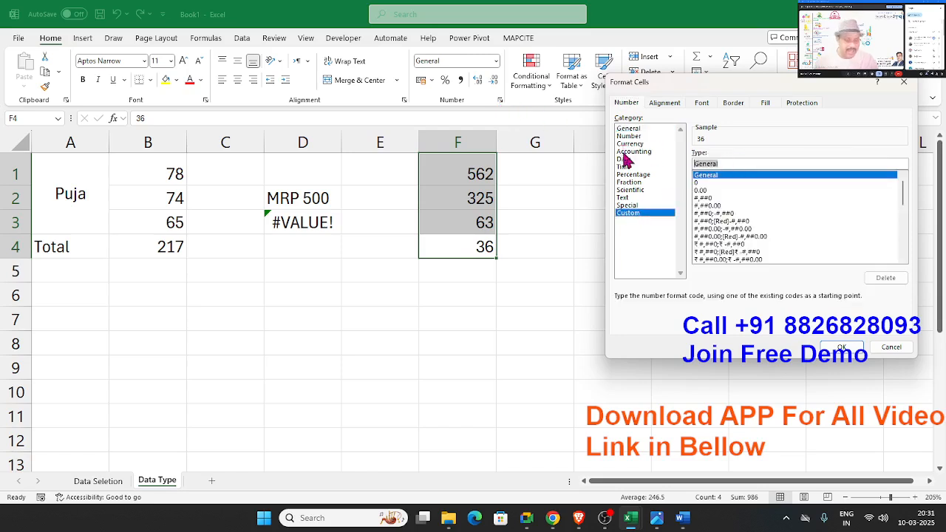
text(")
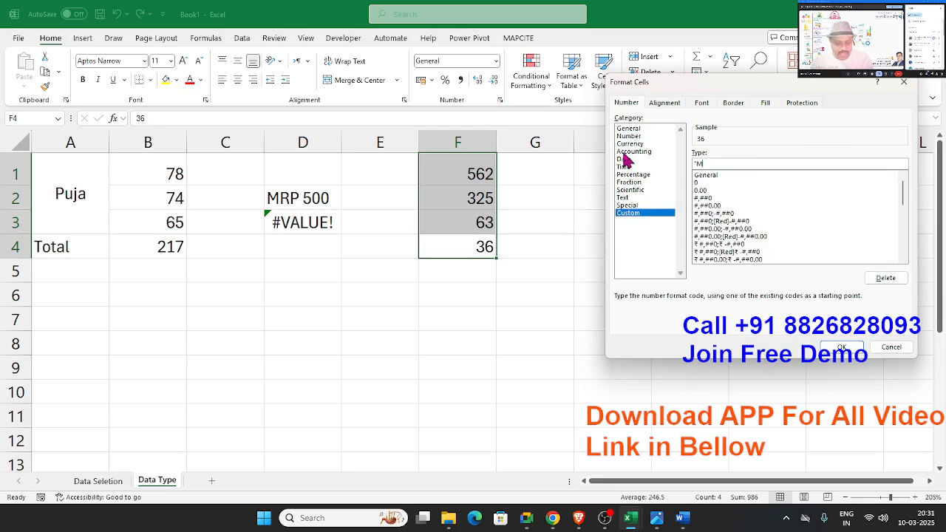
text(MRP" 0)
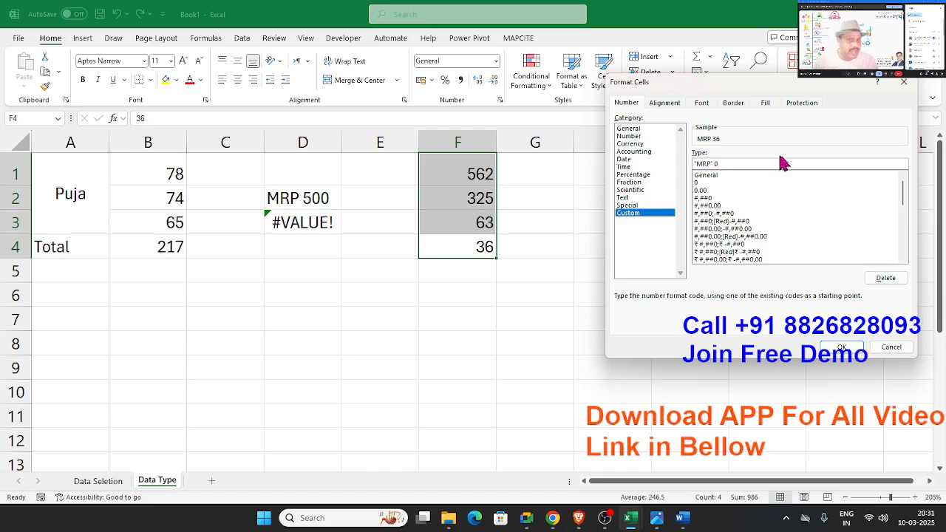
click(742, 163)
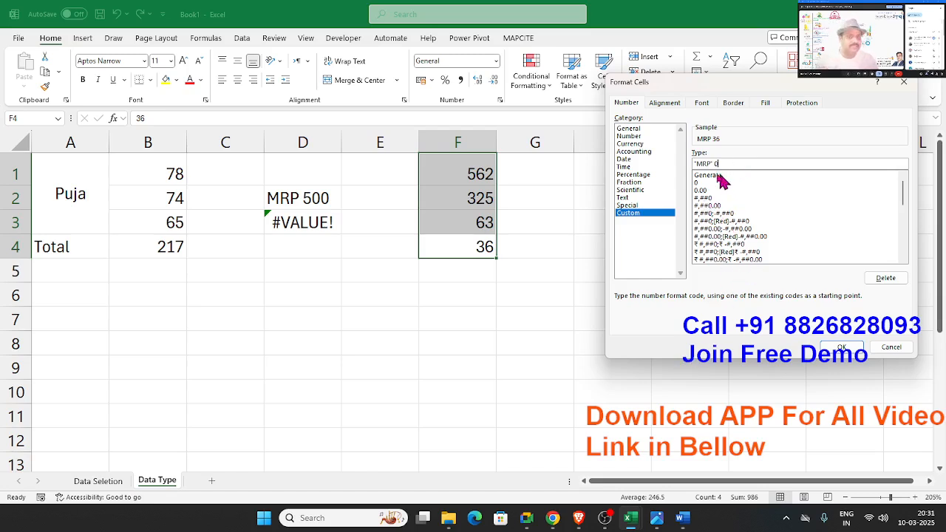
drag(712, 163, 696, 164)
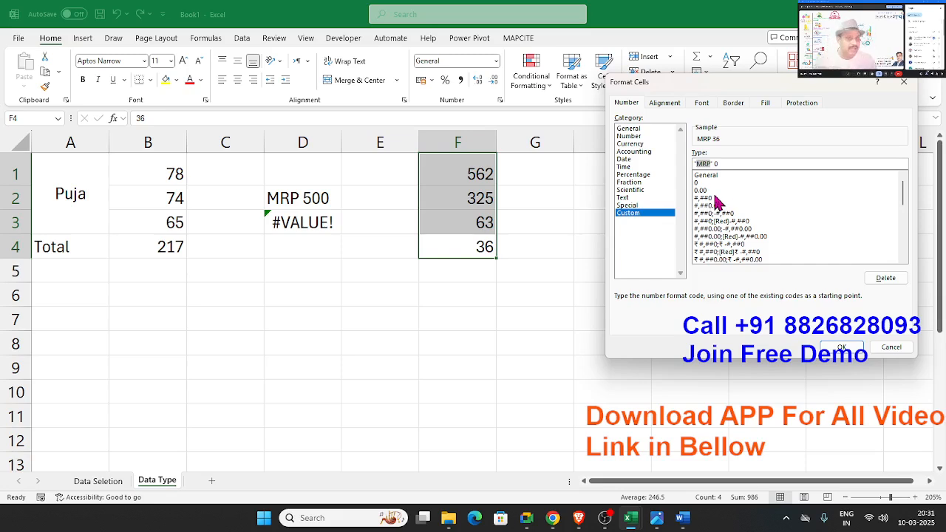
click(723, 164)
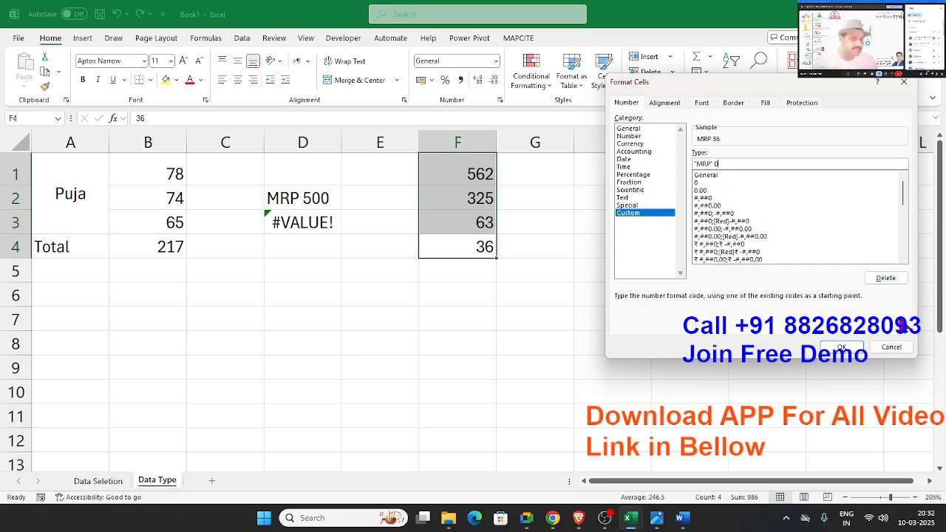
click(850, 347)
click(480, 316)
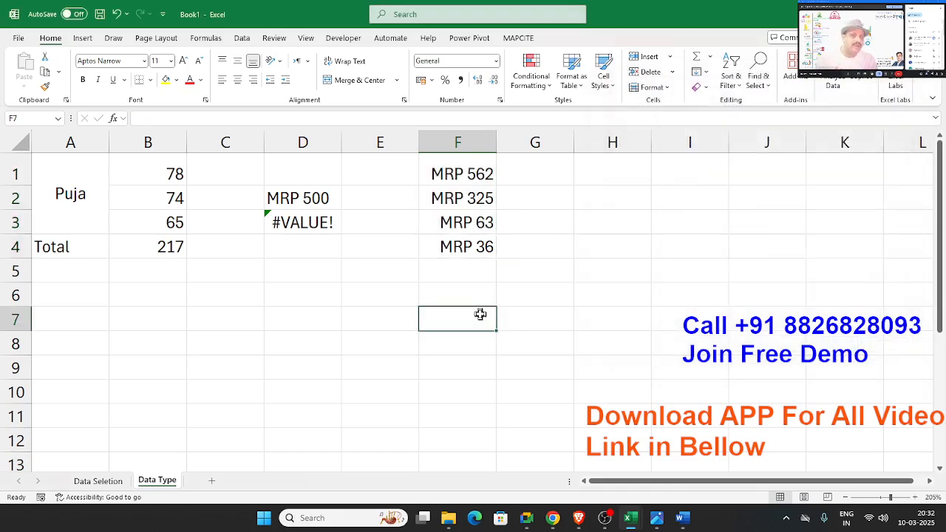
Step: Total the MRP-formatted numbers in F5 with a SUM formula over F1:F4
click(476, 271)
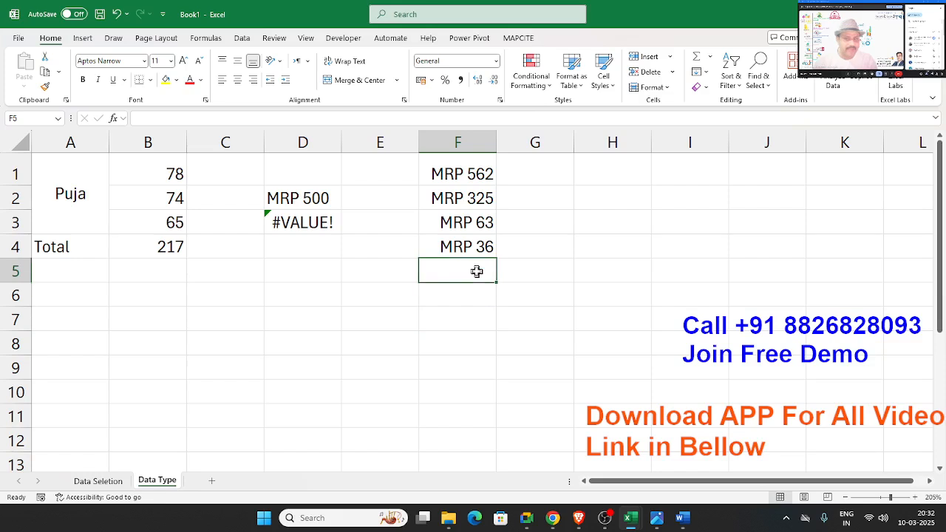
key(alt+equal)
key(Return)
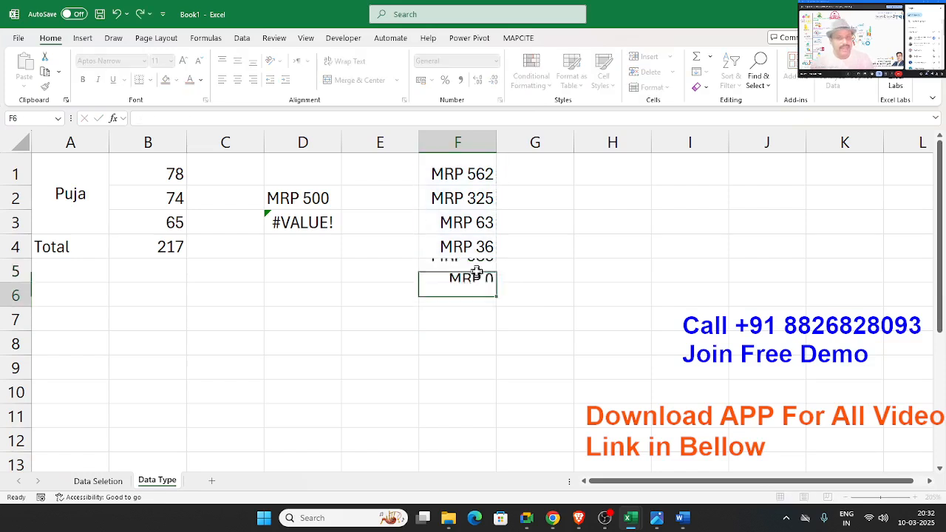
click(476, 271)
Step: Examine the stored value behind the MRP format in F1 and the formula in F5
double_click(454, 171)
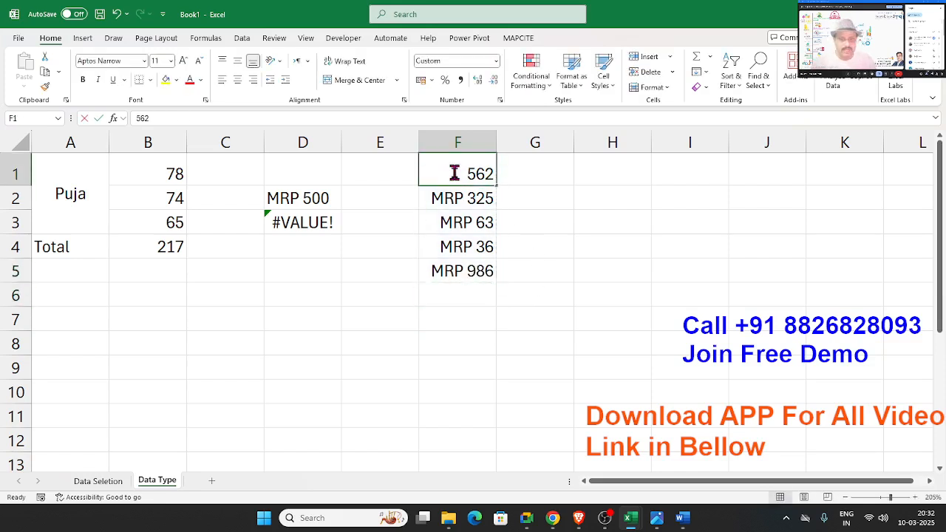
key(Escape)
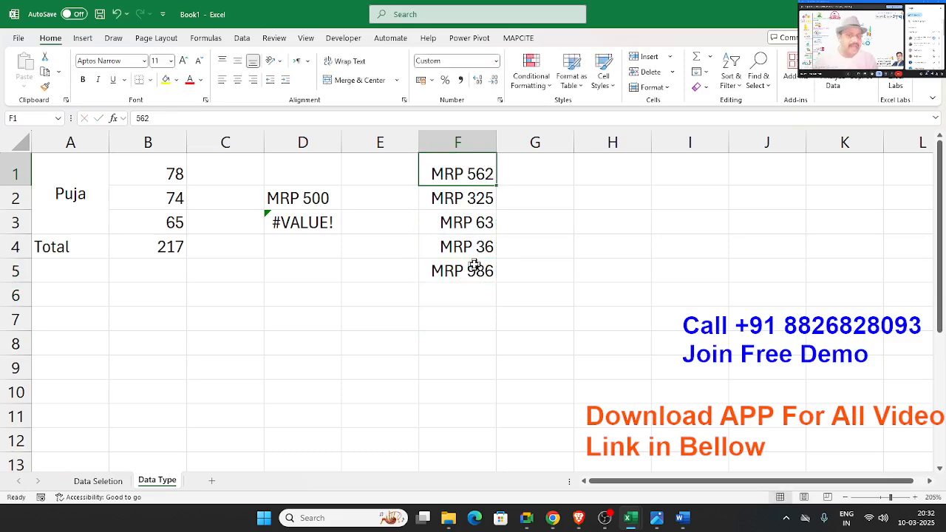
click(479, 272)
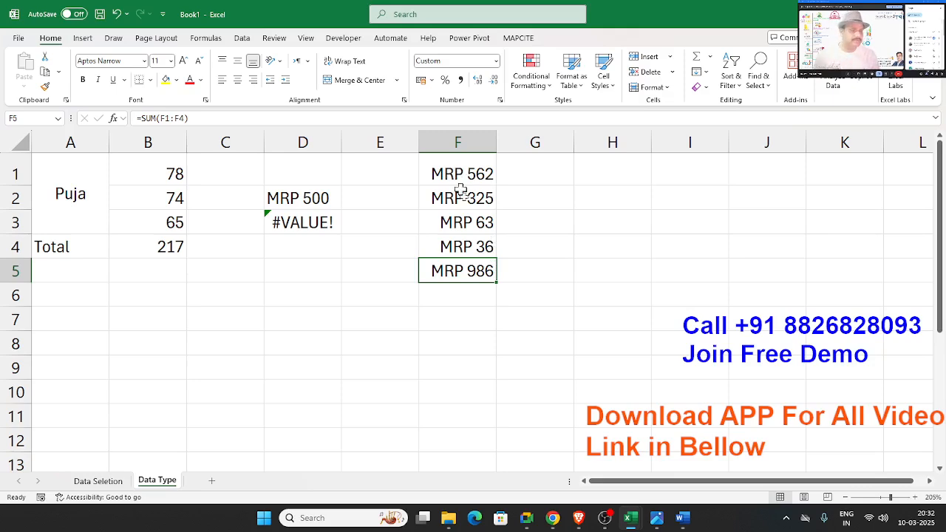
click(661, 248)
click(469, 178)
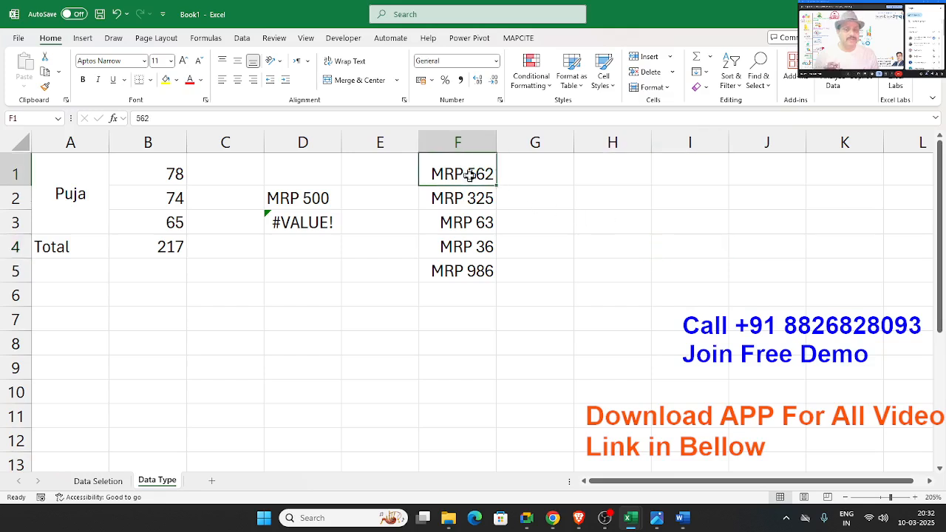
double_click(473, 176)
key(Escape)
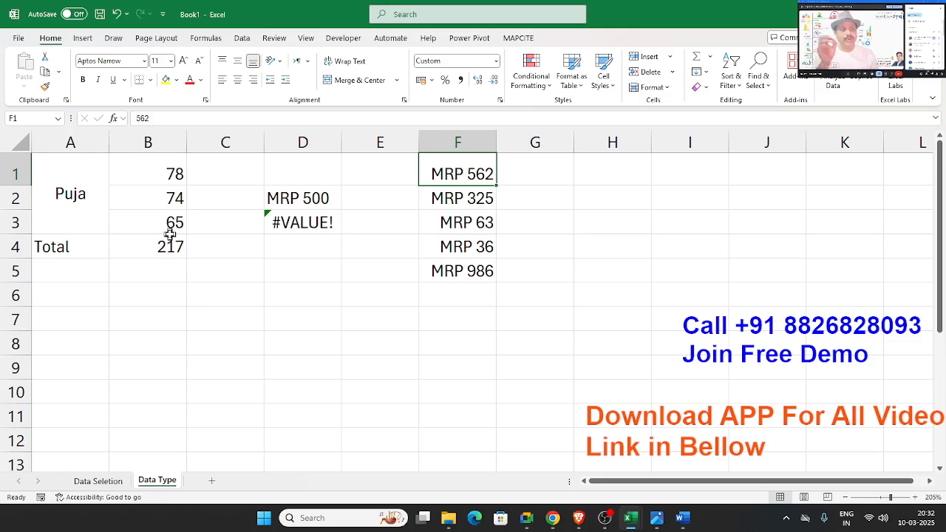
double_click(455, 275)
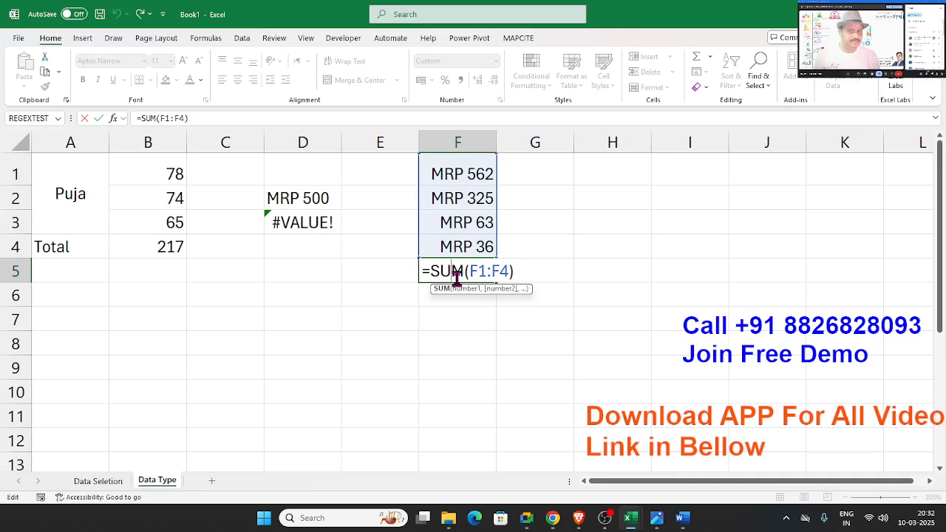
key(ctrl+Return)
Step: Compare the typed text in D2 and the formula in D3 with the stored value in F1
click(304, 204)
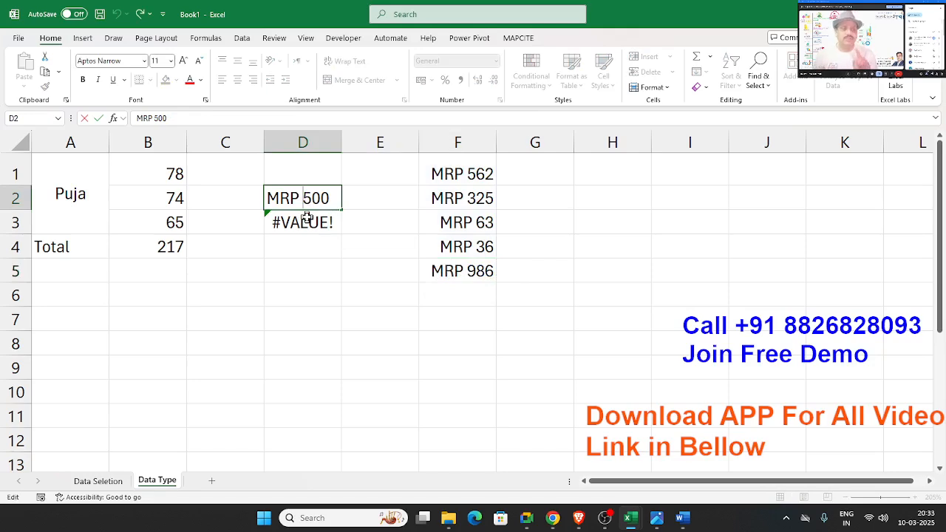
key(Escape)
click(307, 222)
key(F2)
key(ctrl+Return)
key(Right)
key(Right)
key(Up)
key(Up)
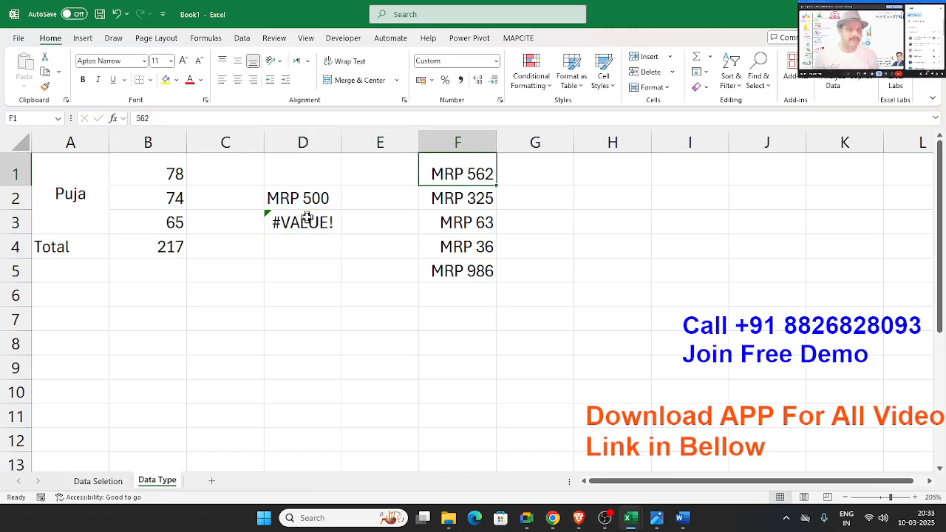
key(F2)
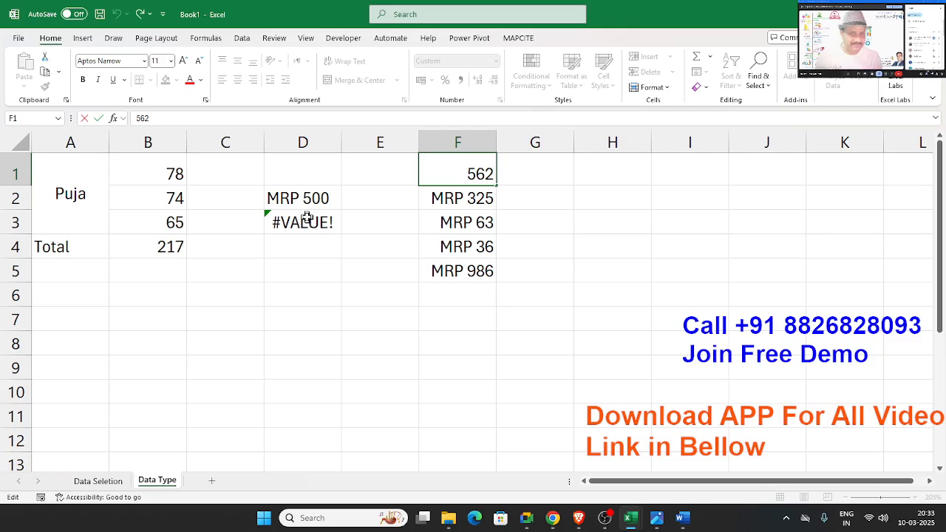
key(Return)
Step: Check the SUM formula in F5 against the formatted range F1:F4
key(Down)
key(Down)
key(Down)
key(F2)
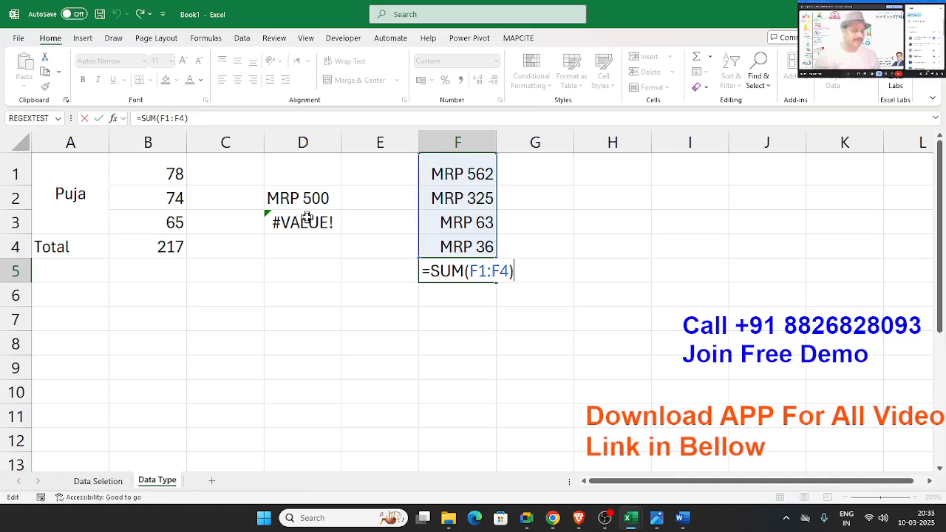
key(Return)
drag(469, 247, 469, 173)
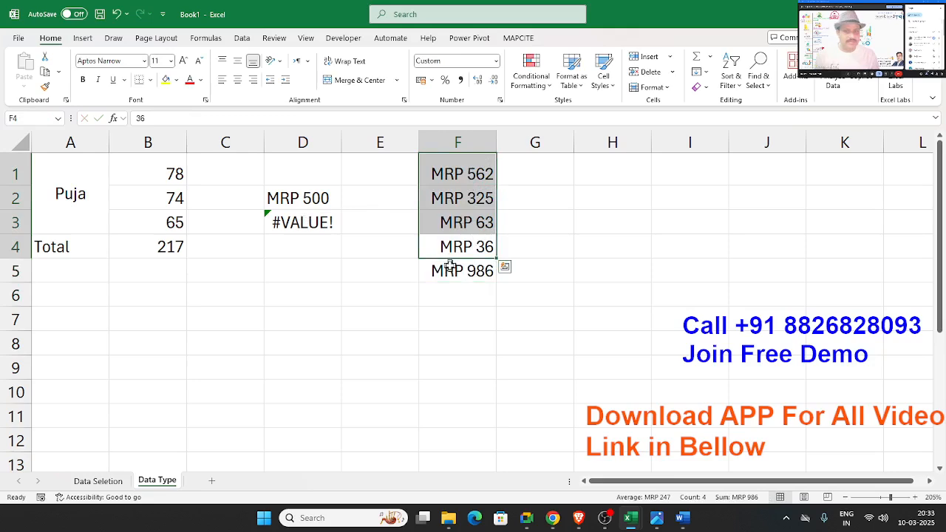
double_click(450, 270)
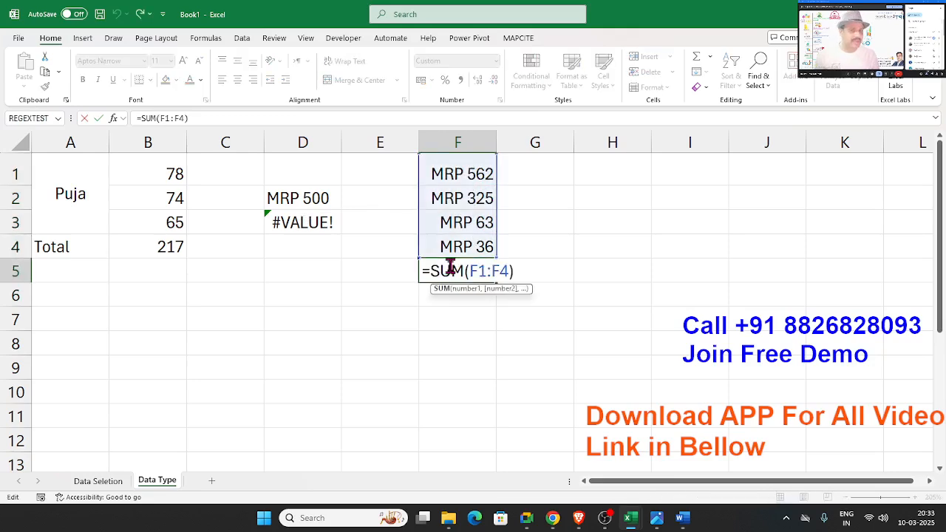
key(Escape)
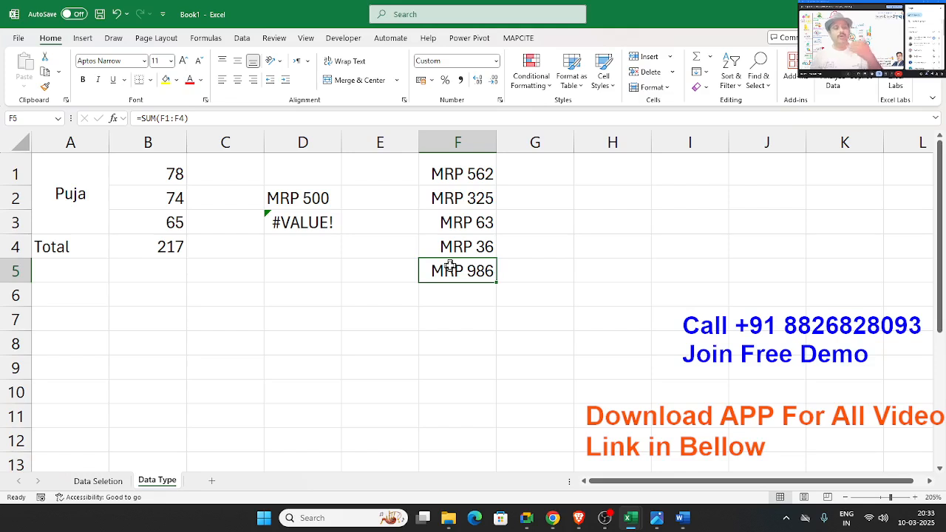
Step: Compare the stored number in F4 with the SUM formula in F5
key(Up)
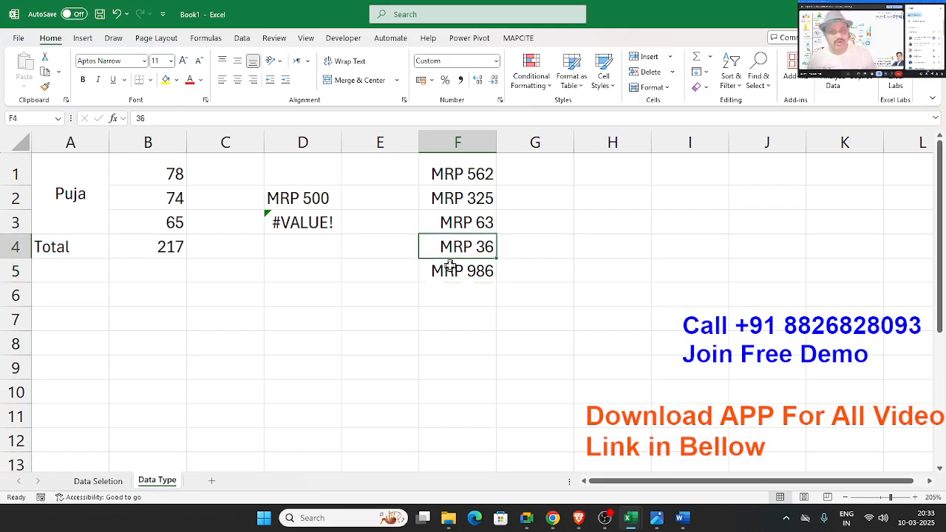
key(Down)
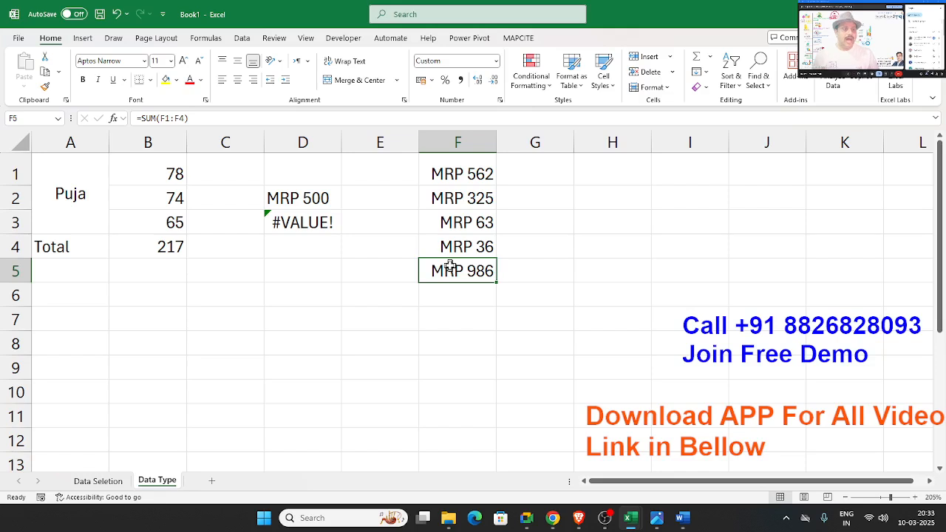
click(218, 349)
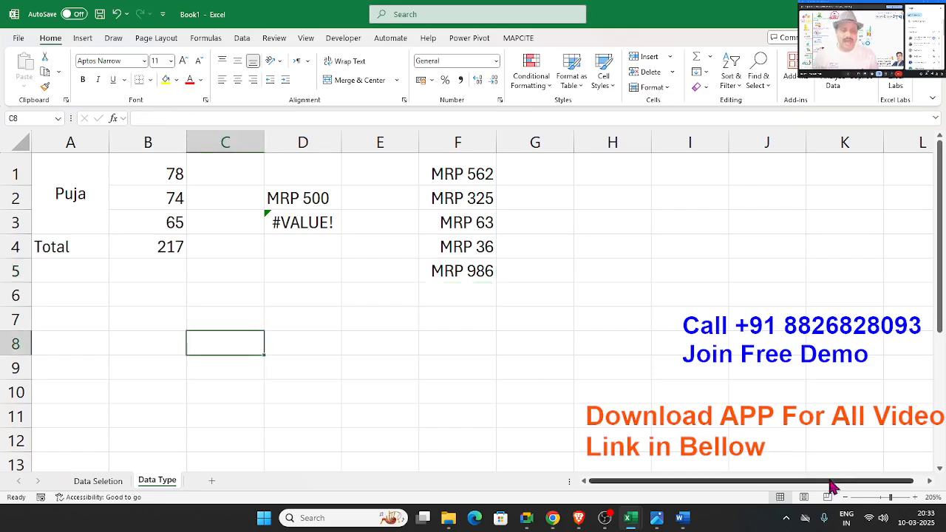
mouse_move(905, 523)
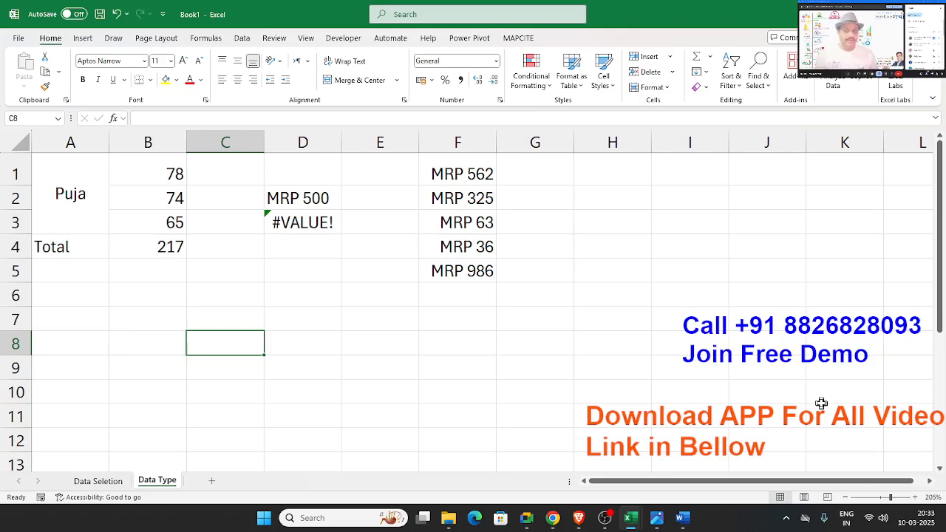
Step: Enter the date 10/3 in B7 without a year and reselect the cell to view its stored date
click(149, 328)
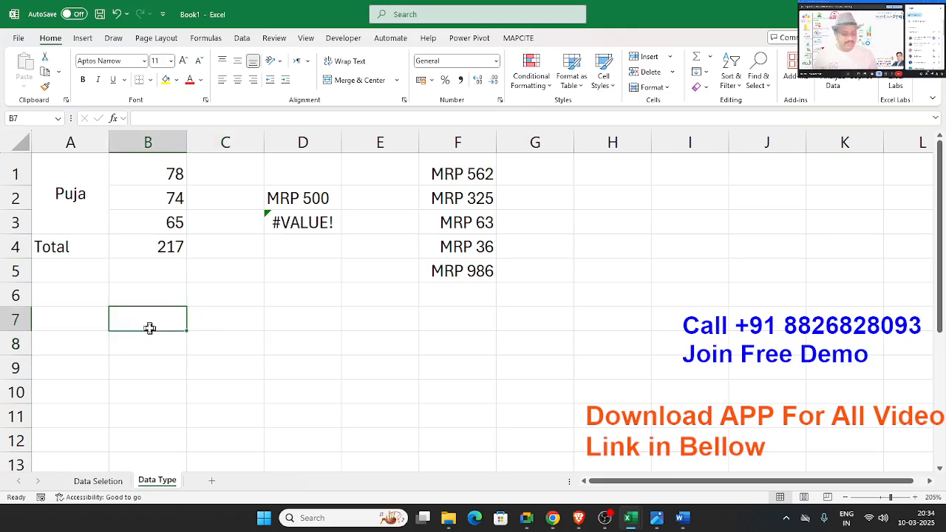
text(10/3)
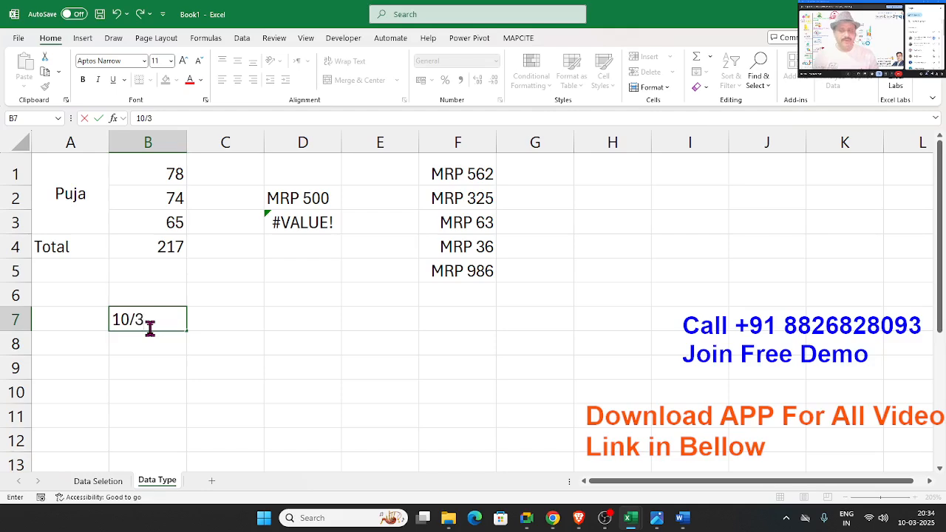
text(/2025)
key(BackSpace)
key(BackSpace)
key(BackSpace)
key(BackSpace)
key(BackSpace)
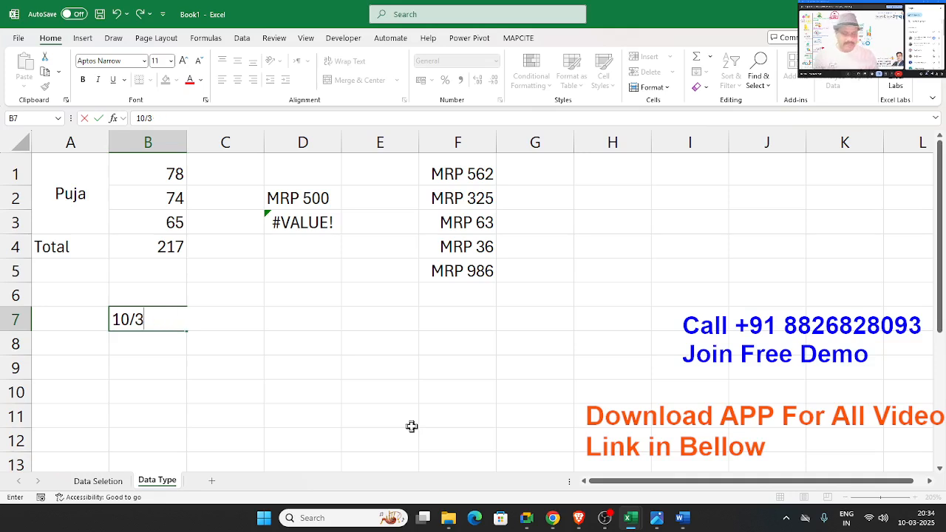
key(Return)
key(Up)
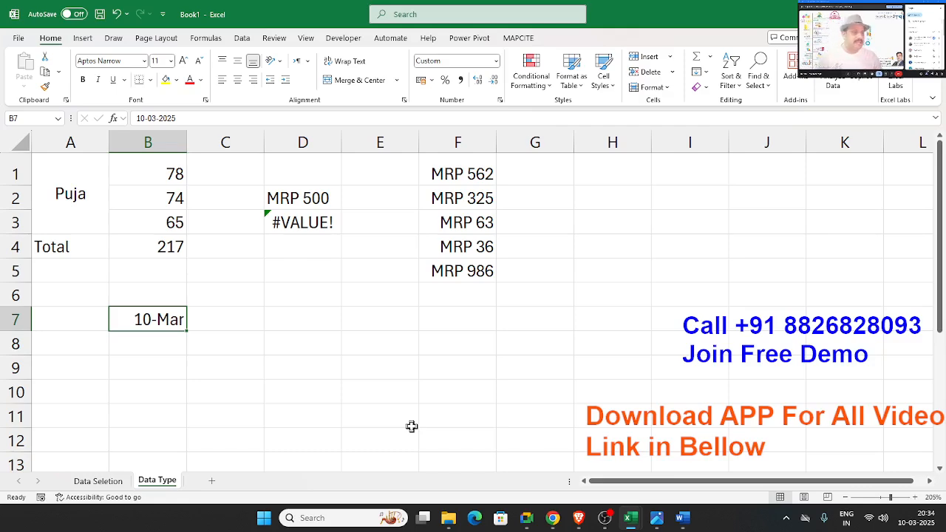
key(Right)
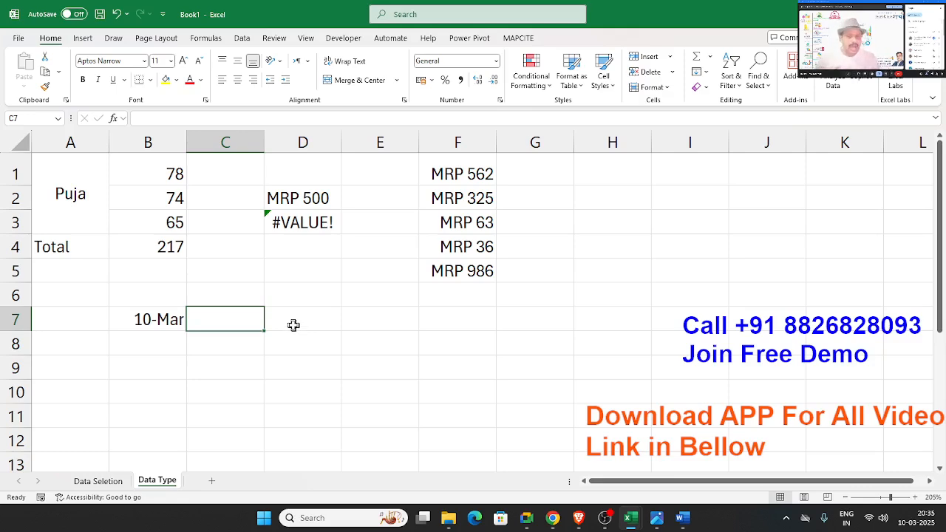
click(331, 352)
click(339, 365)
click(244, 330)
click(255, 334)
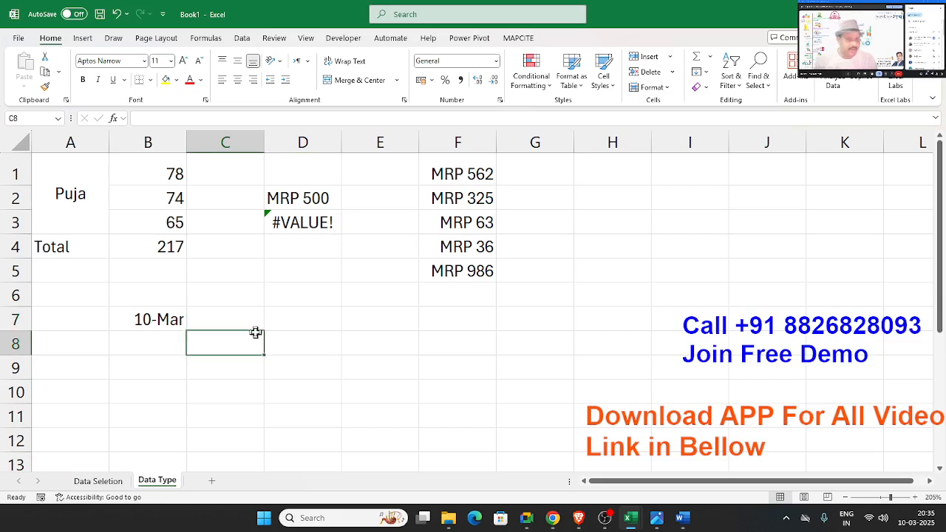
Step: Enter the time 8:35PM in D8 without a space before PM
click(270, 337)
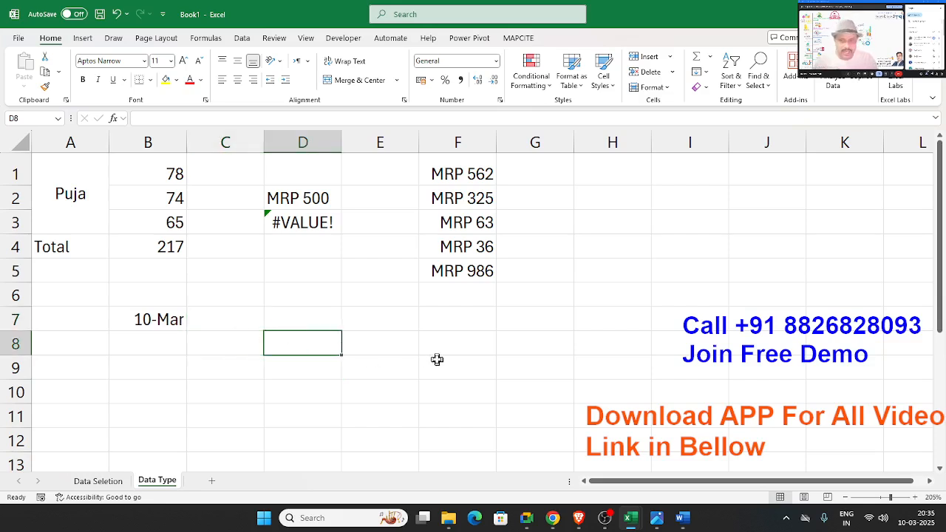
text(8:35)
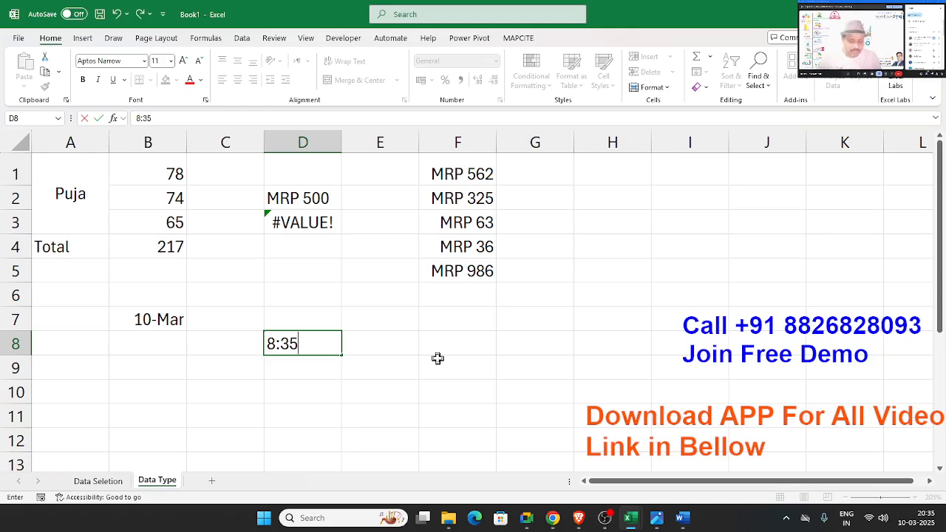
text(PM)
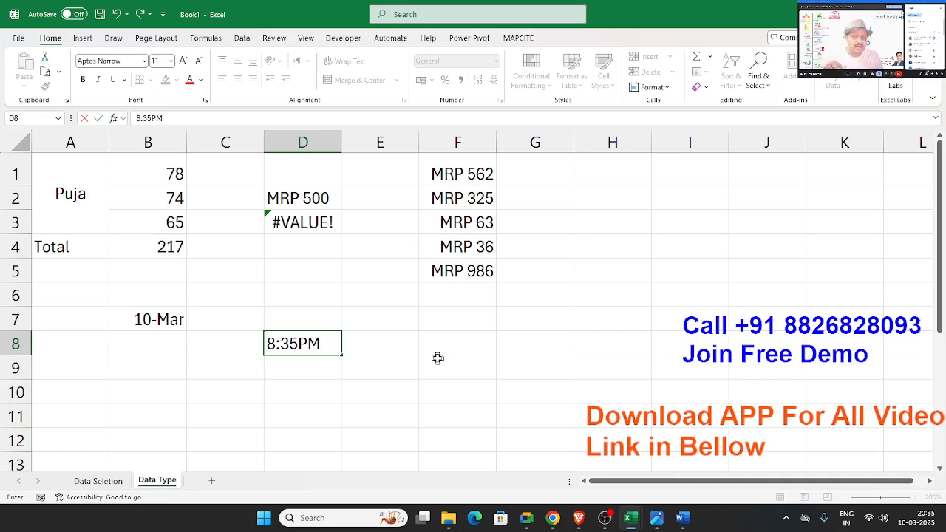
key(Return)
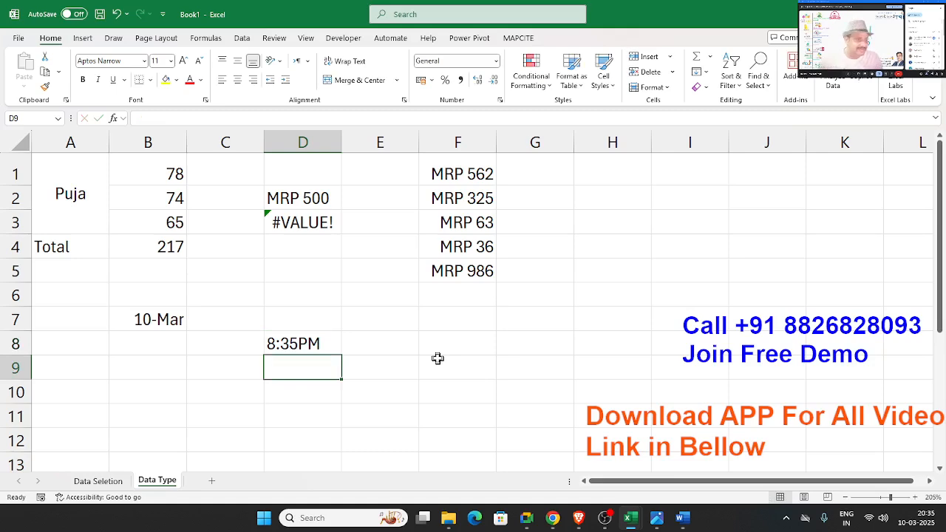
key(Up)
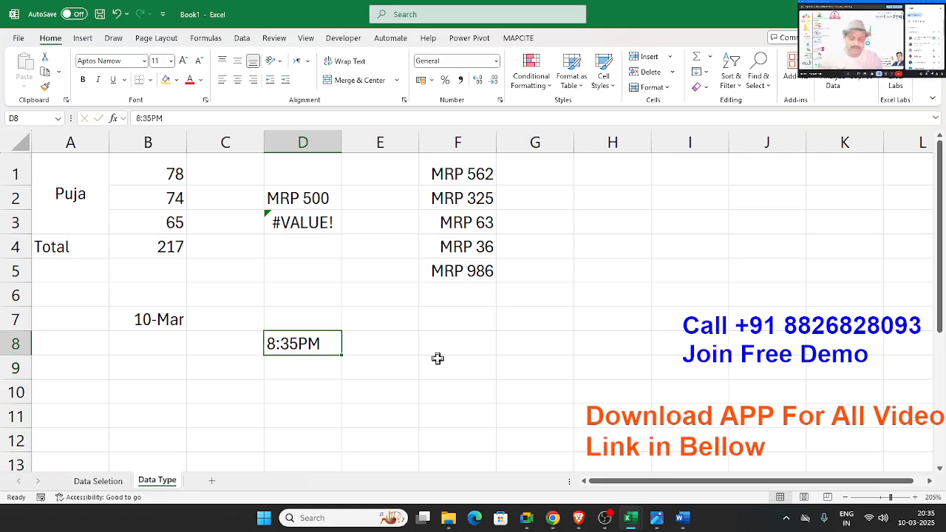
Step: Correct the time in D8 to 8:35 PM with a space before PM, and inspect its stored value
key(F2)
key(BackSpace)
key(BackSpace)
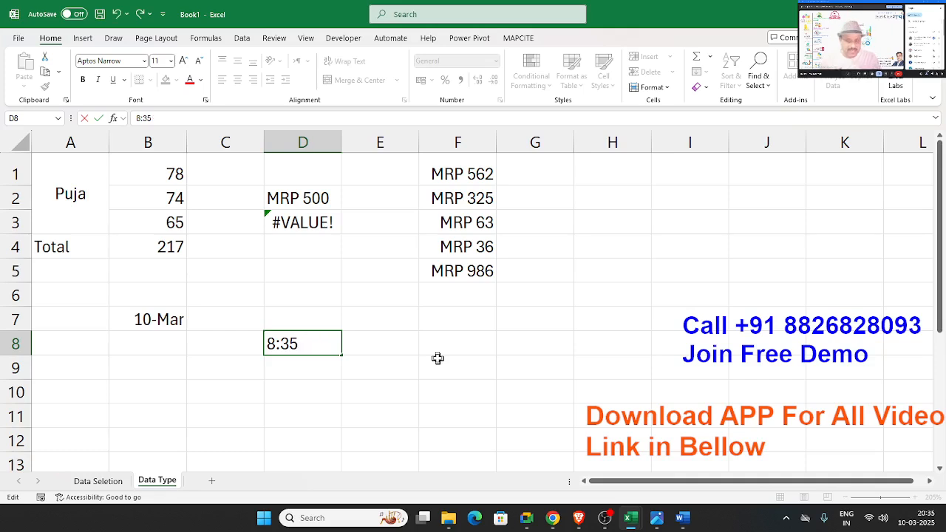
text(PM)
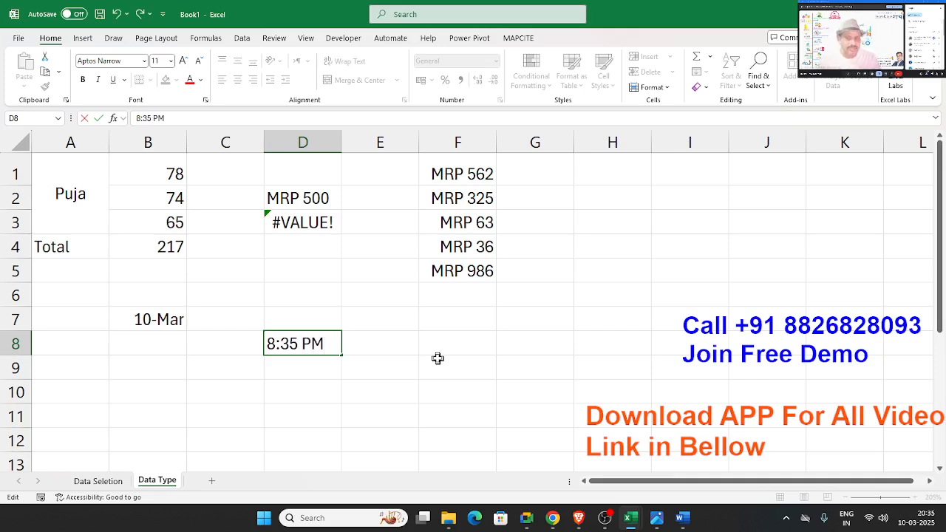
key(Return)
key(Up)
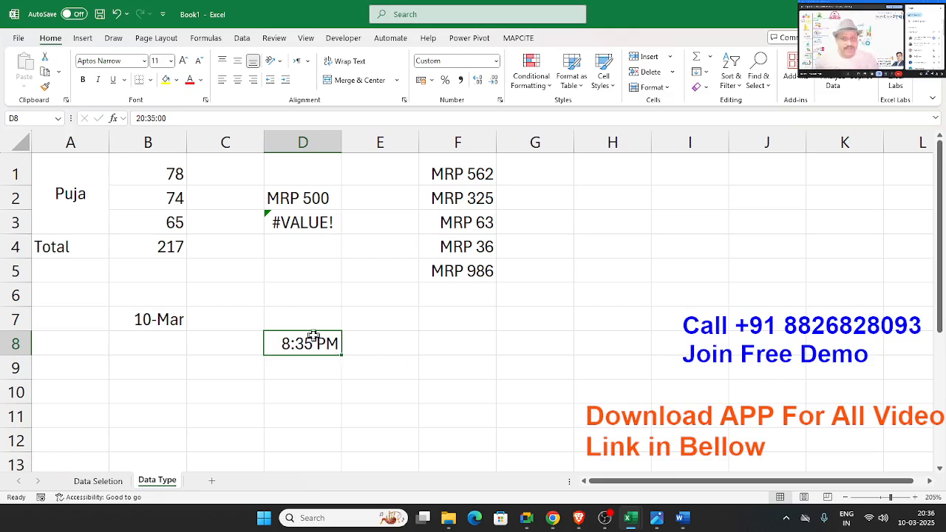
double_click(318, 341)
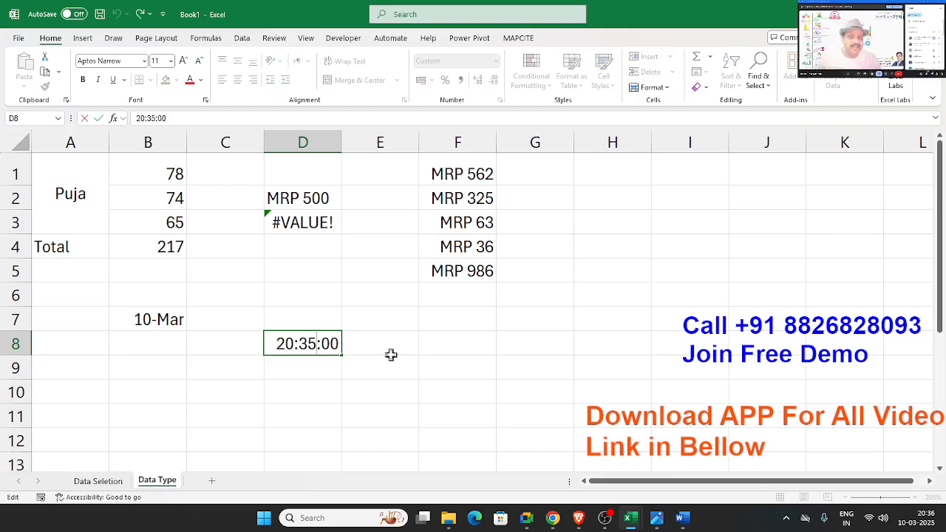
key(Escape)
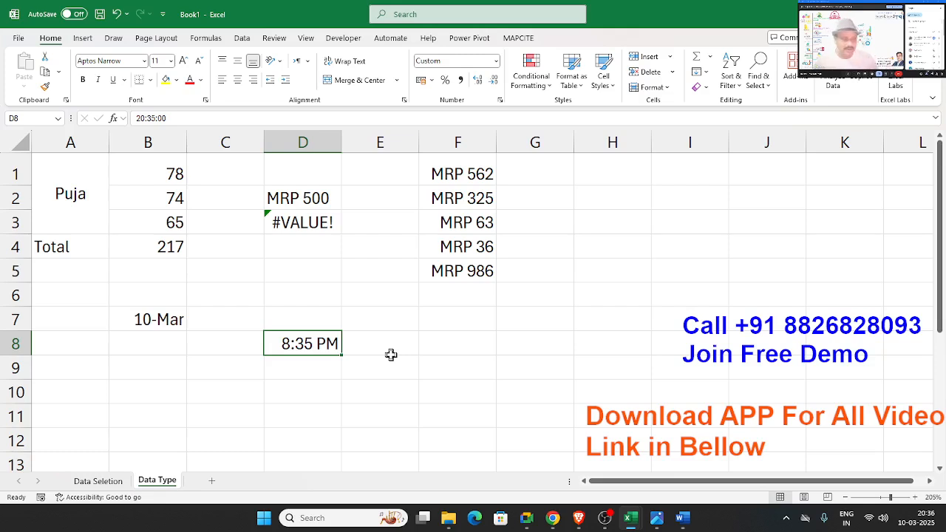
Step: Enter the same time in 24-hour form, 20:35, in E8
click(392, 354)
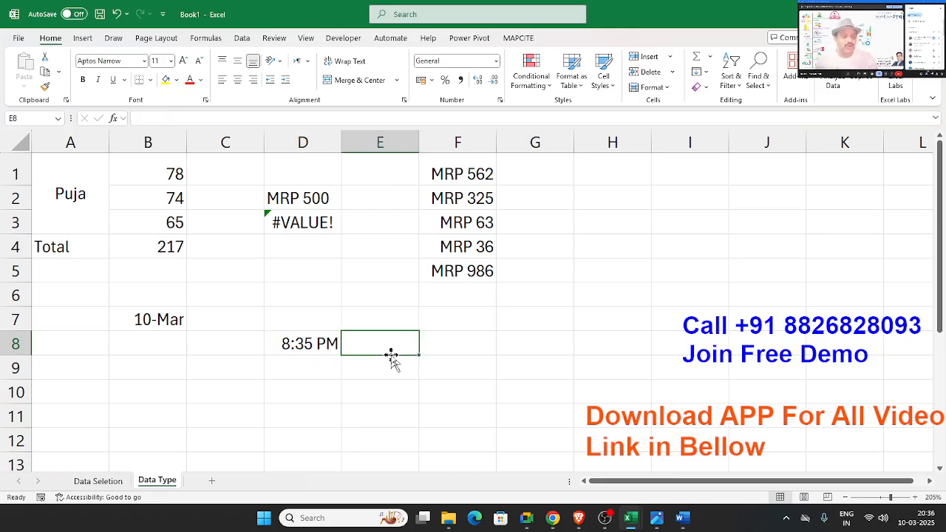
double_click(391, 353)
text(20:35)
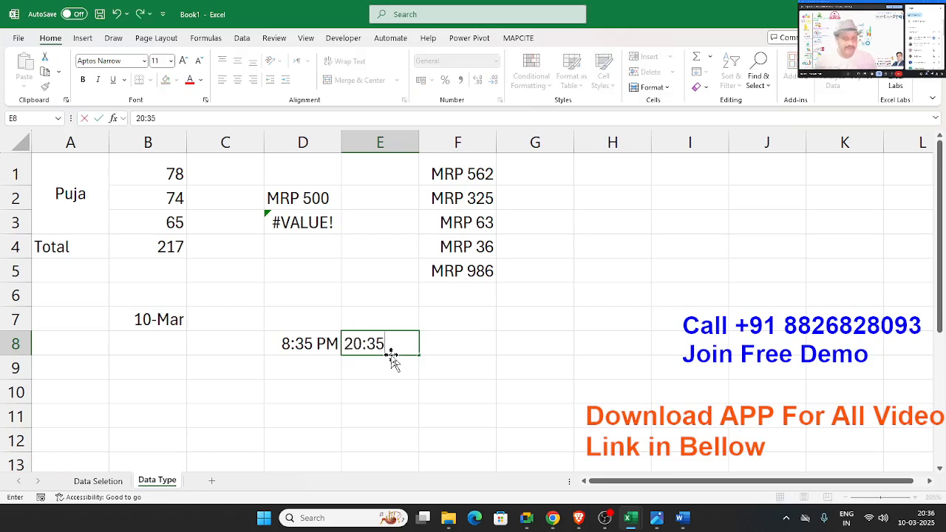
key(Return)
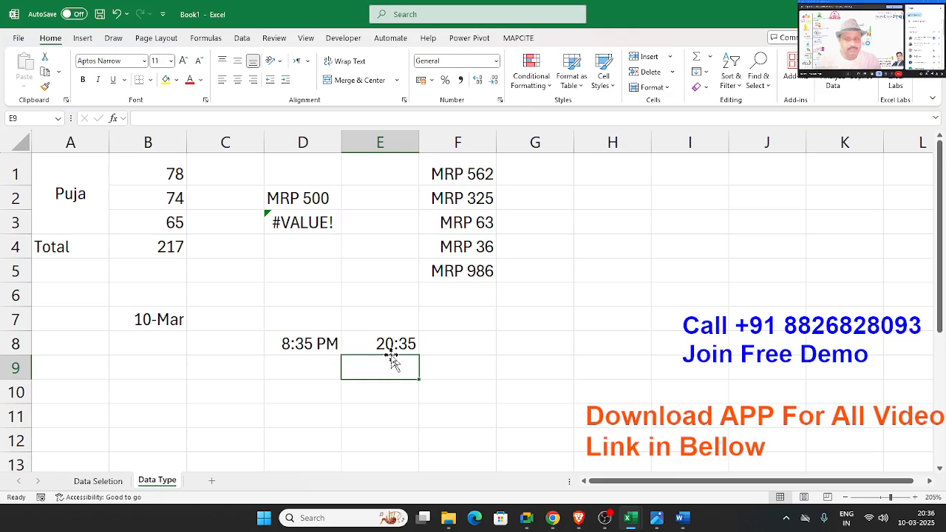
Step: Add a new worksheet and name it Math Calc
key(alt+Tab)
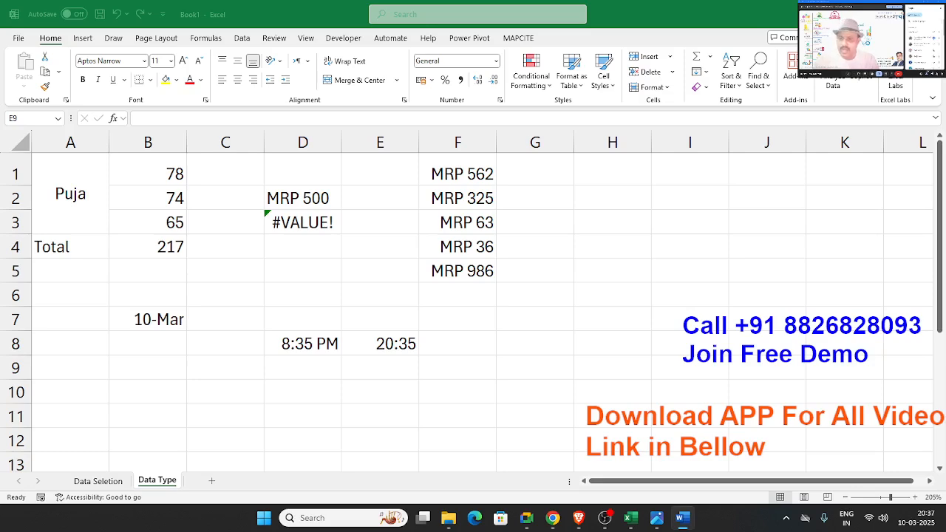
click(215, 483)
double_click(215, 481)
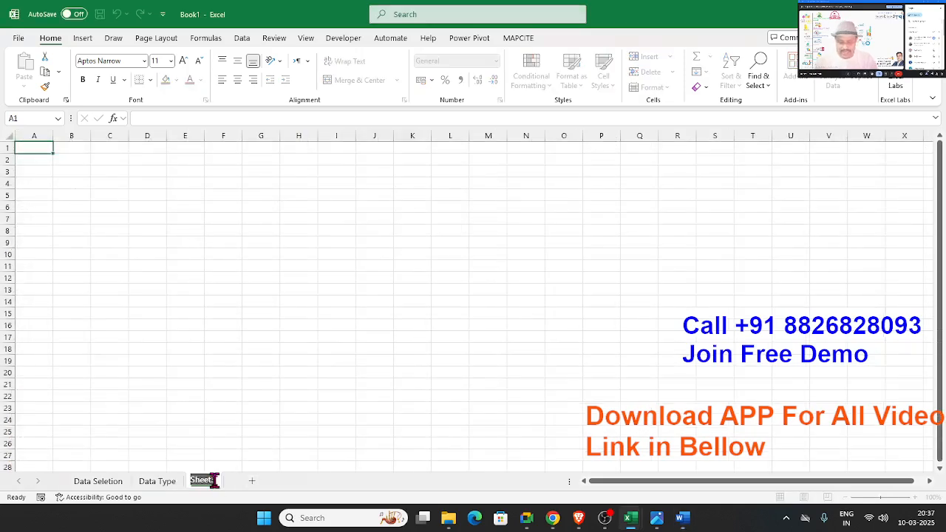
text(Math)
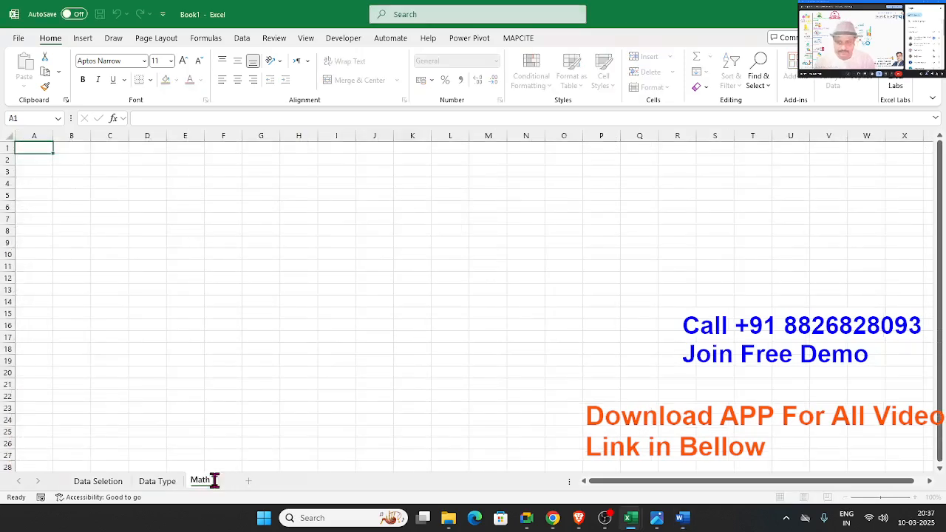
text( Clc)
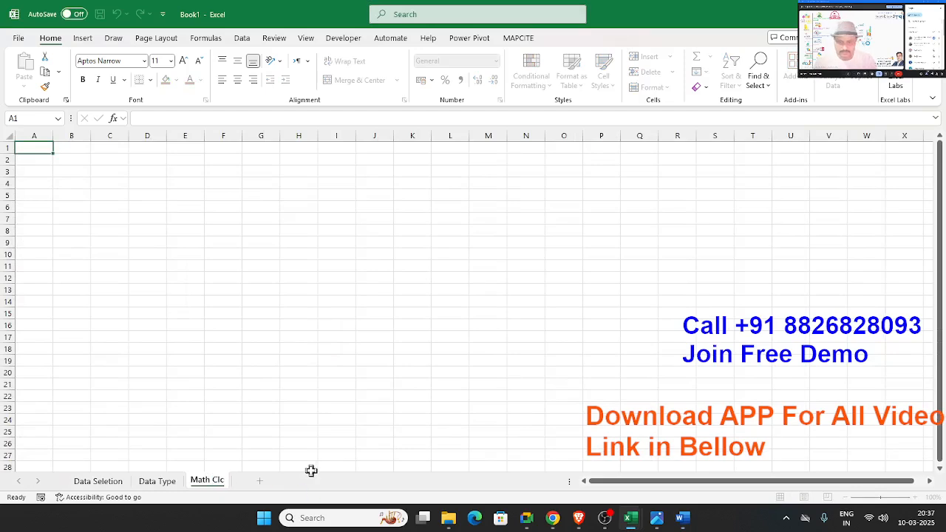
key(BackSpace)
key(BackSpace)
text(alc)
key(Return)
Step: Enter the heading Sales in A1 and the values 85, 36, 52, 253, 63, 14 and 32 in A2:A8
scroll(156, 290, up, 4)
scroll(156, 291, up, 5)
text(SAles)
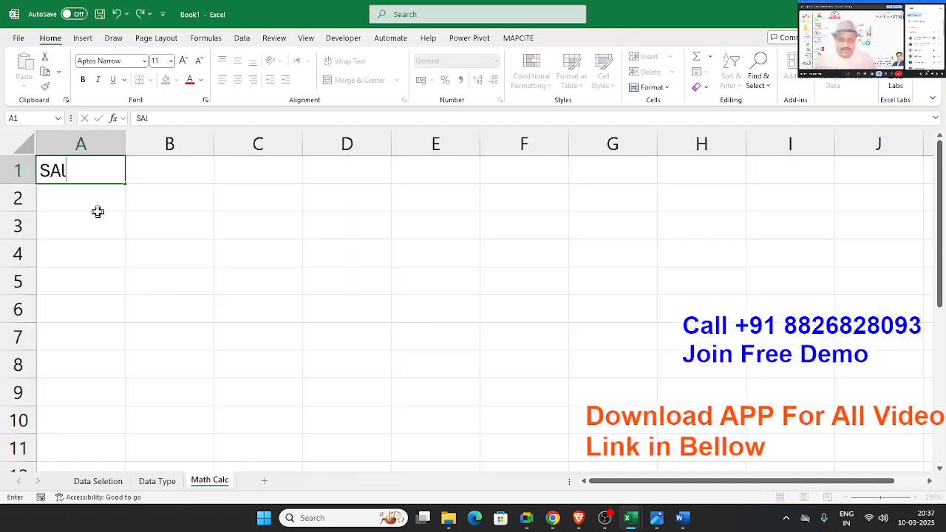
key(Return)
text(85)
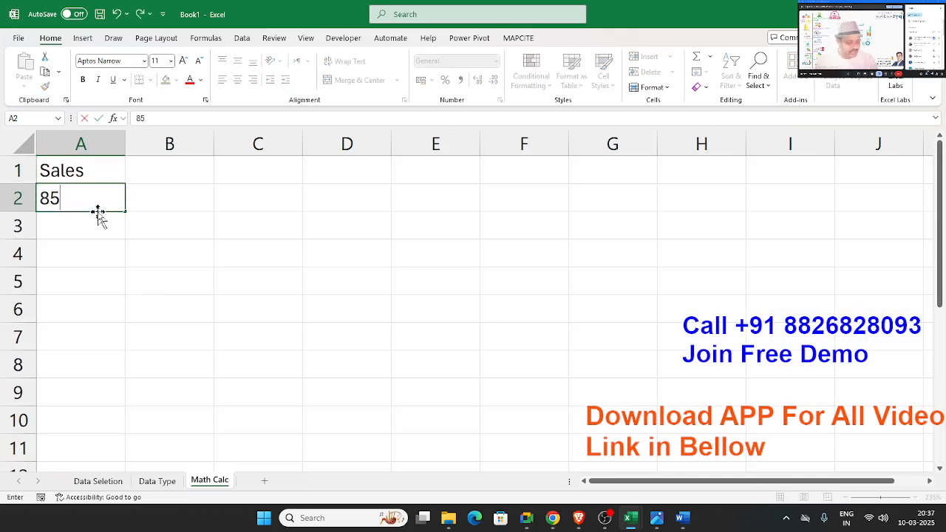
key(Return)
text(36)
key(Return)
text(52)
key(Return)
text(253)
key(Return)
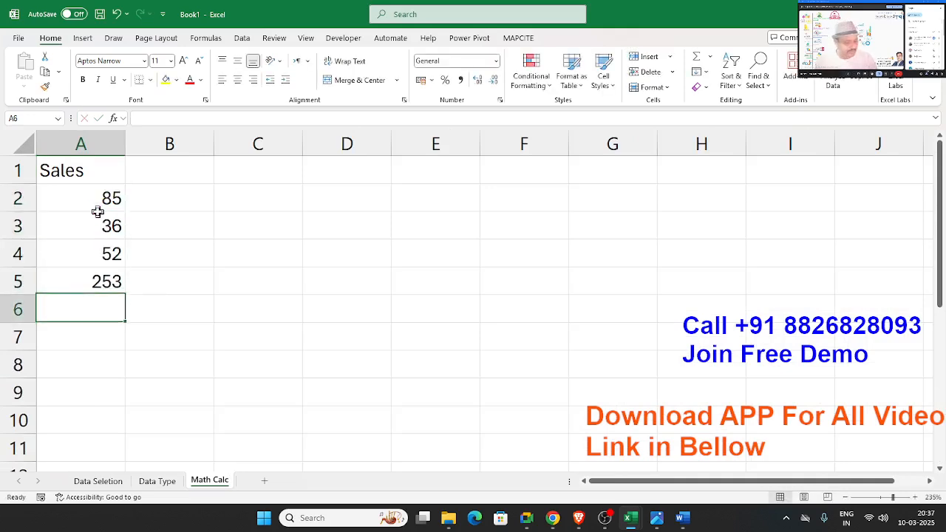
text(63)
key(Return)
text(14)
key(Return)
text(32)
key(Return)
Step: Change the sales value in A5 to 65
click(105, 261)
click(95, 281)
text(65)
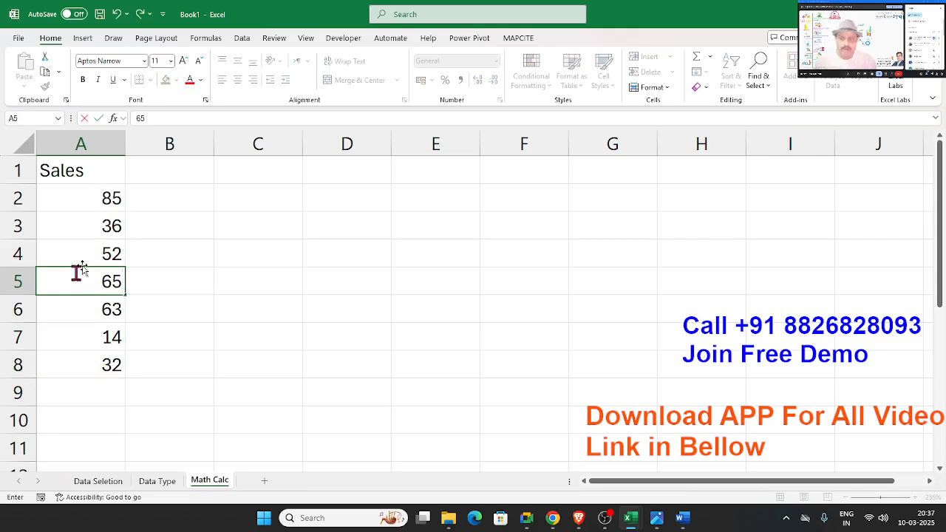
click(108, 222)
click(116, 198)
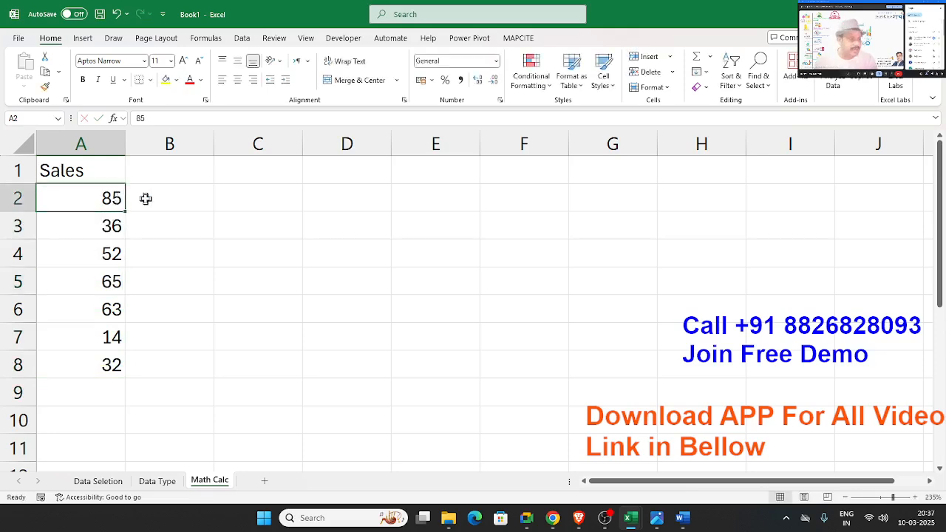
Step: Enter the formula =A2+20 in B2 and fill it down through B8
click(146, 198)
key(alt+Tab)
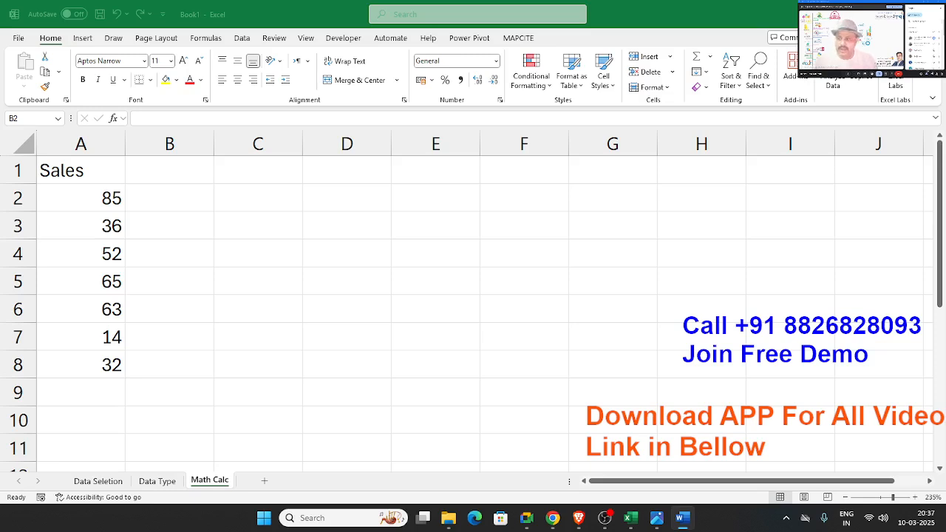
click(159, 201)
text(=)
key(Left)
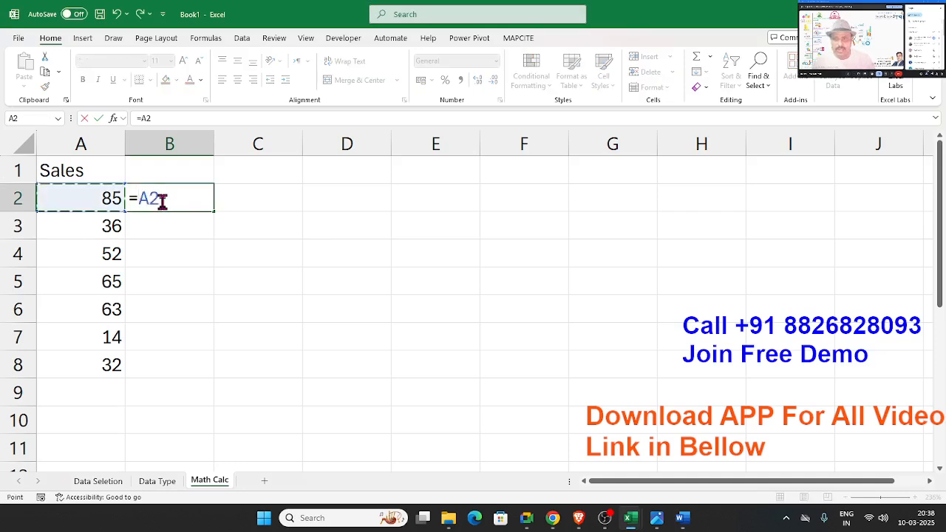
text(+20)
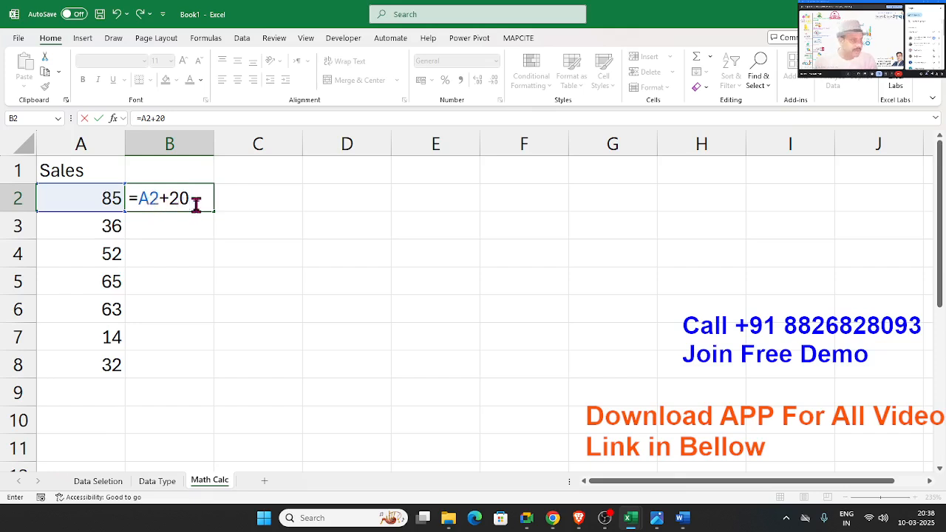
double_click(139, 198)
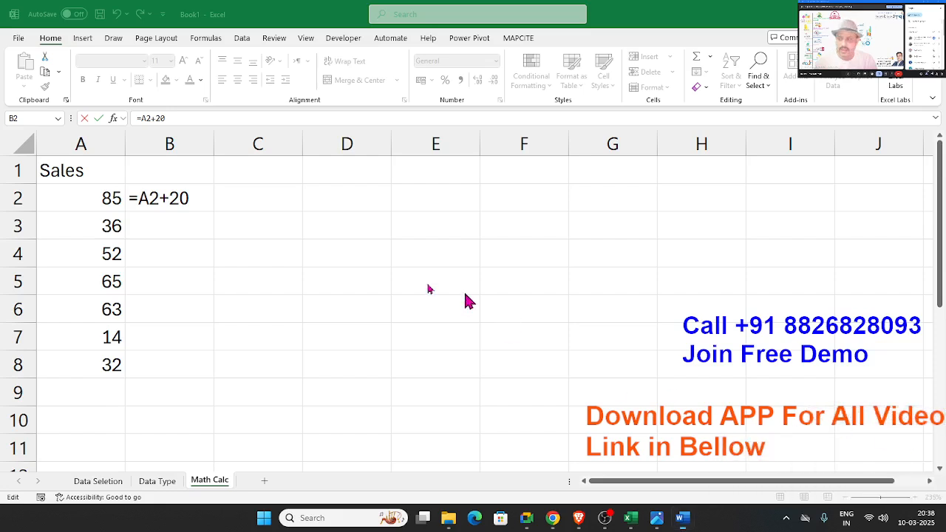
click(194, 199)
key(Return)
click(193, 197)
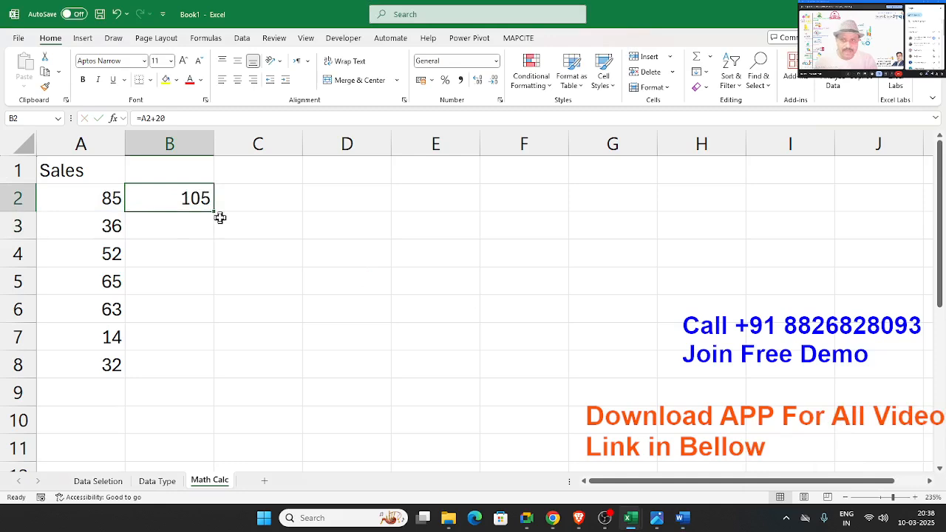
drag(214, 214, 216, 371)
Step: Check the cell references in the copied formulas of B2:B8, cell by cell
click(190, 229)
click(190, 256)
click(191, 282)
click(191, 311)
click(191, 336)
click(192, 353)
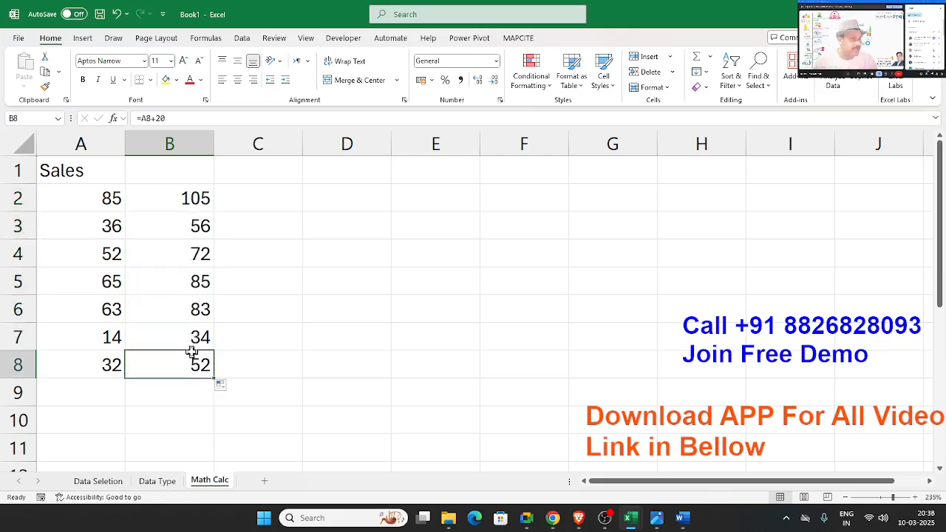
double_click(184, 205)
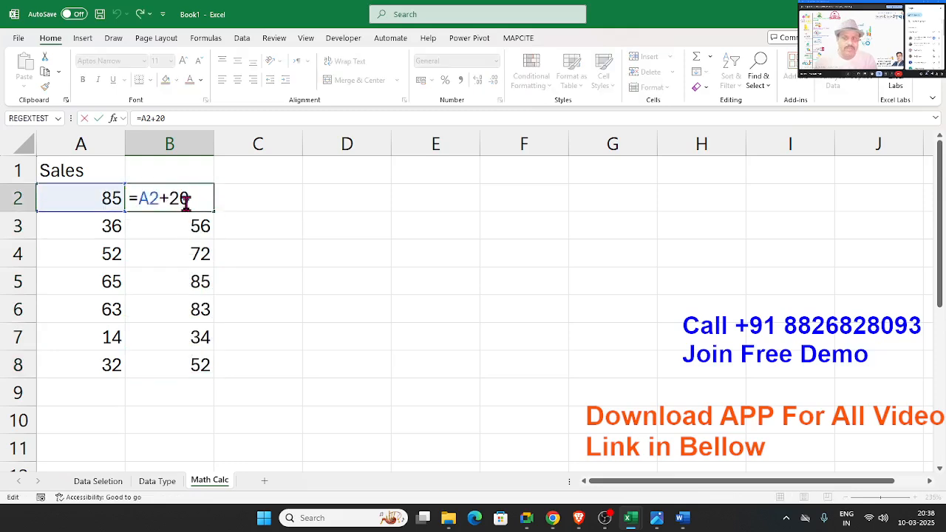
key(Escape)
double_click(182, 218)
key(Escape)
click(182, 261)
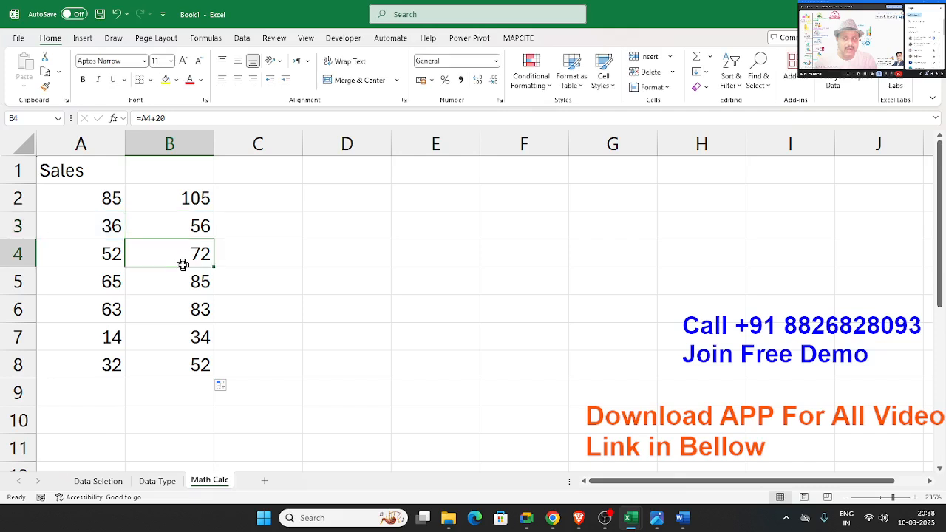
double_click(182, 262)
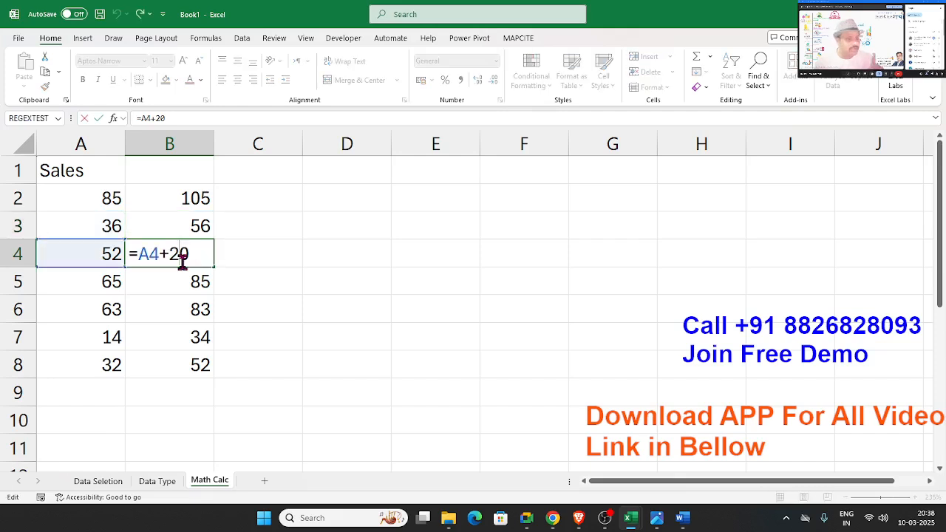
key(Escape)
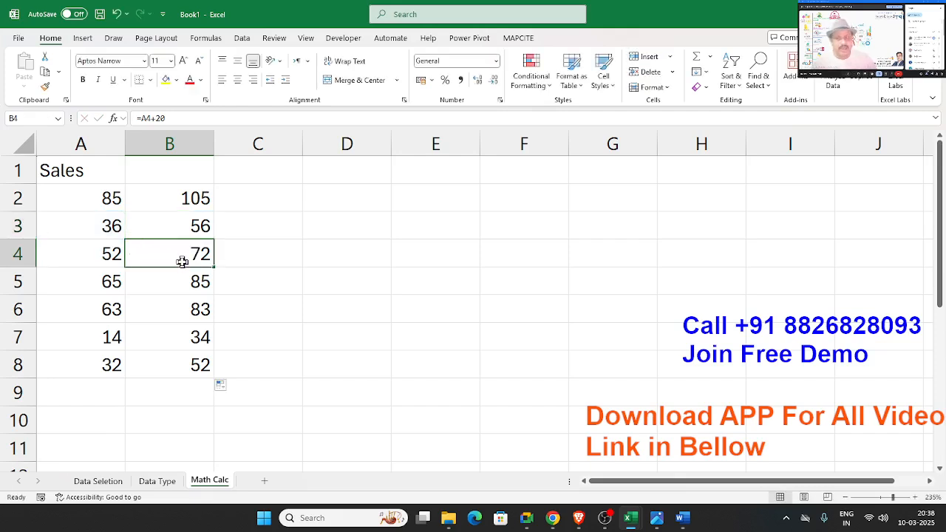
click(182, 206)
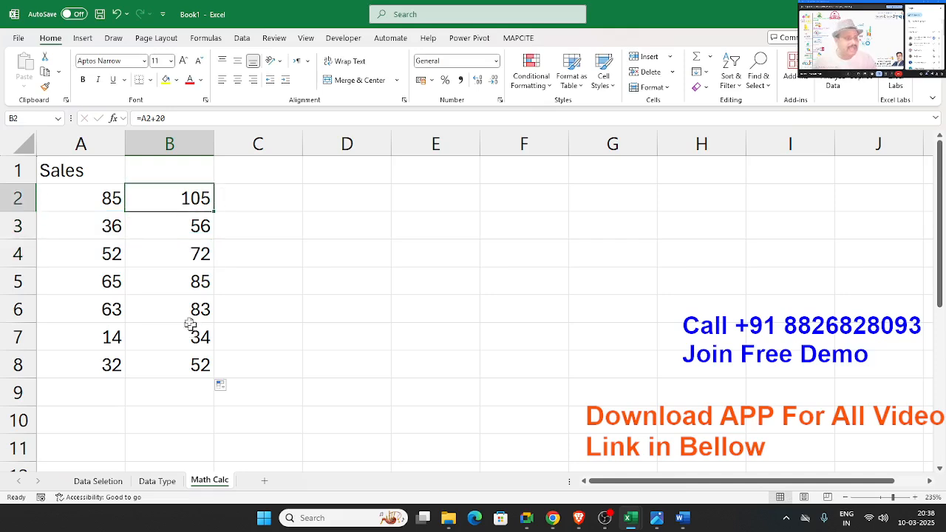
click(180, 288)
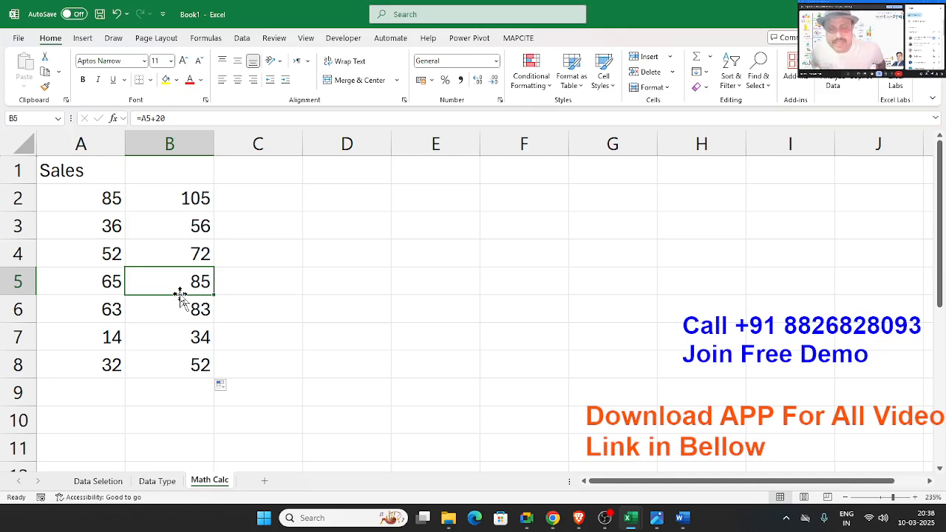
Step: Clear all the formulas from B2:B8
key(Up)
key(Up)
key(Up)
key(ctrl+shift+Down)
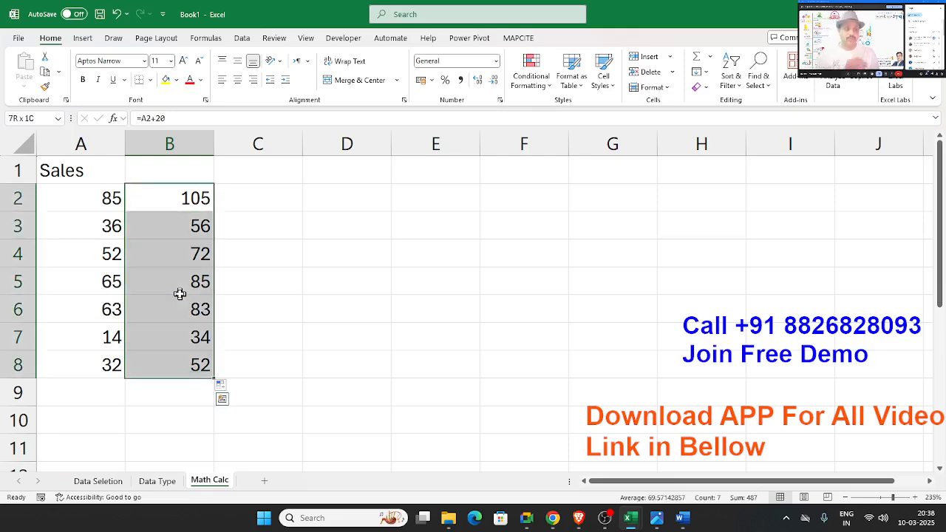
key(Delete)
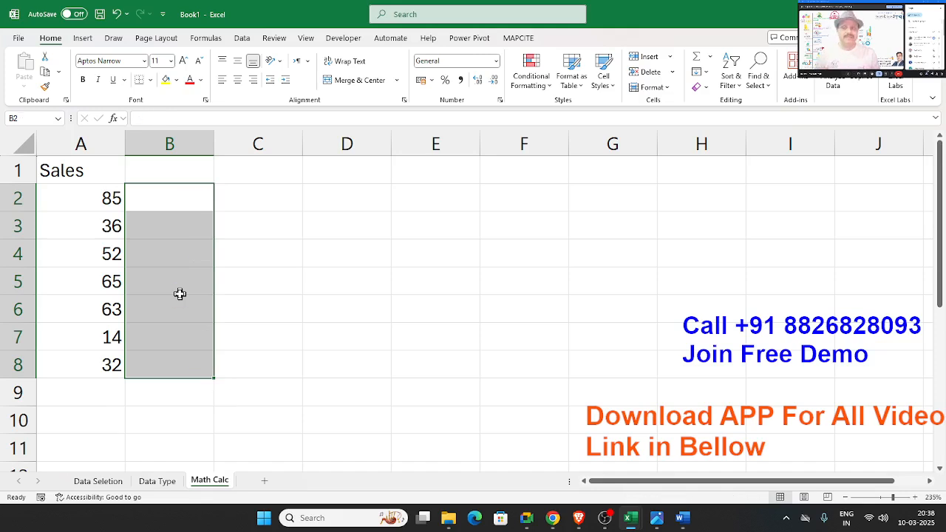
Step: Enter the value 20 in D1 as the amount to add to the sales
key(Up)
key(Right)
key(Right)
text(20)
key(Return)
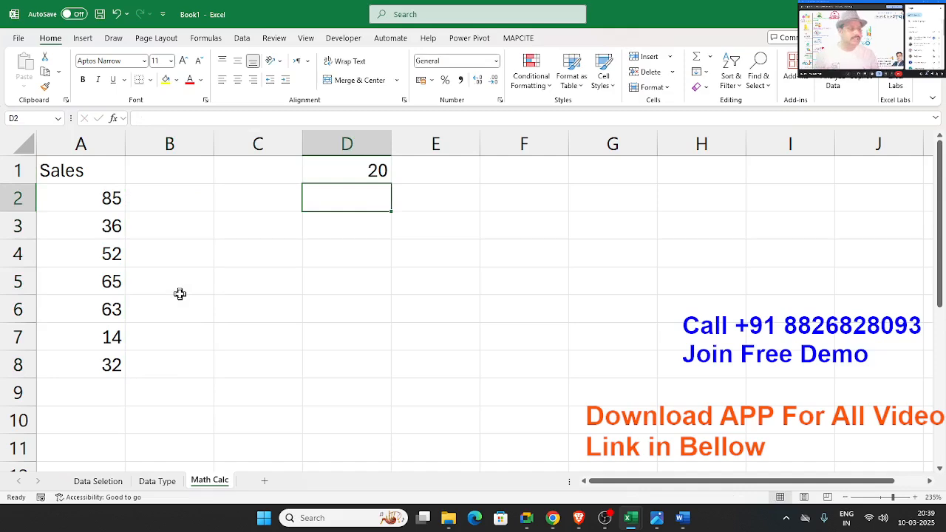
Step: Enter a formula in B2 that adds the cell holding 20 to the first sales value, =A2+D1
key(Left)
key(Left)
text(=)
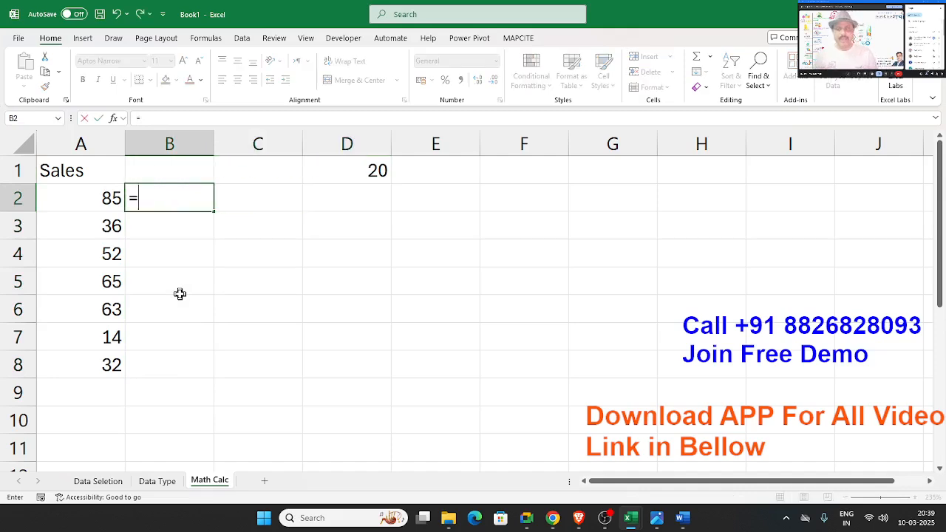
key(Left)
text(+20)
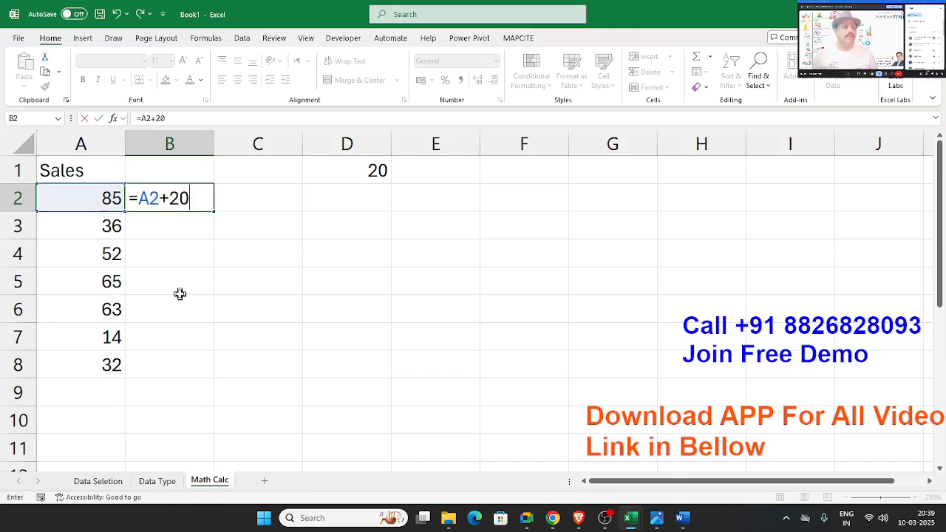
key(BackSpace)
key(BackSpace)
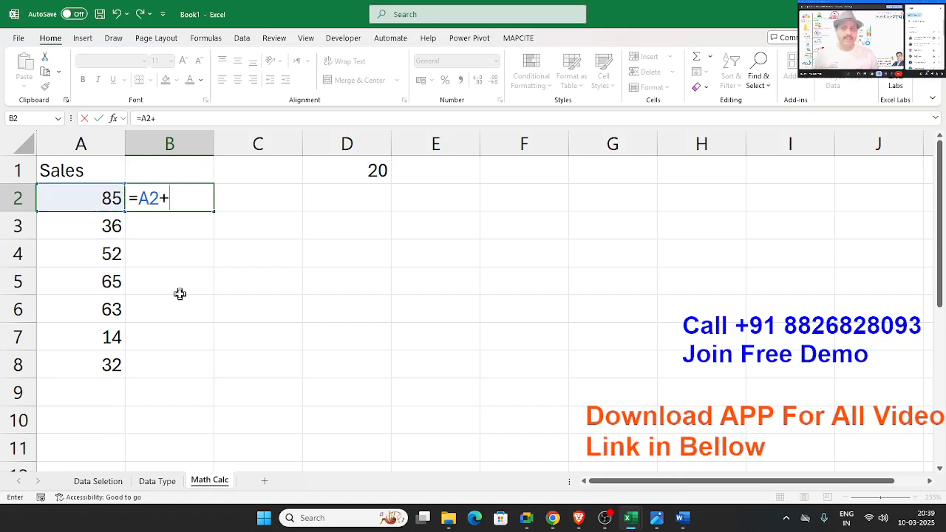
click(331, 176)
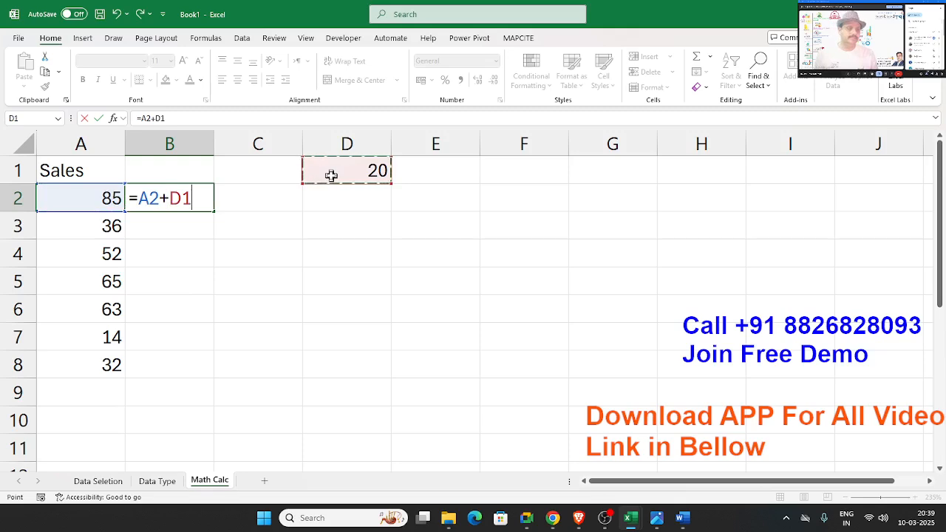
key(Return)
Step: Fill the =A2+D1 formula from B2 down through B8
click(194, 205)
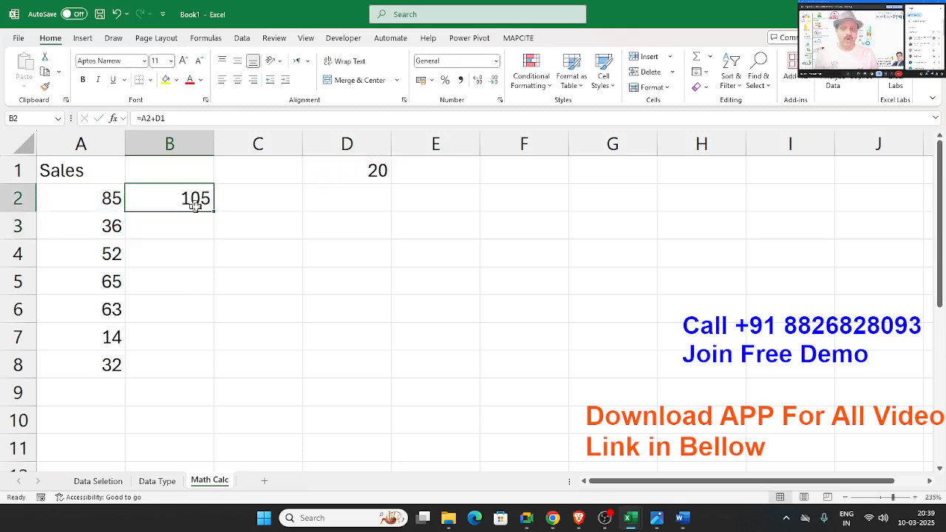
drag(214, 211, 210, 366)
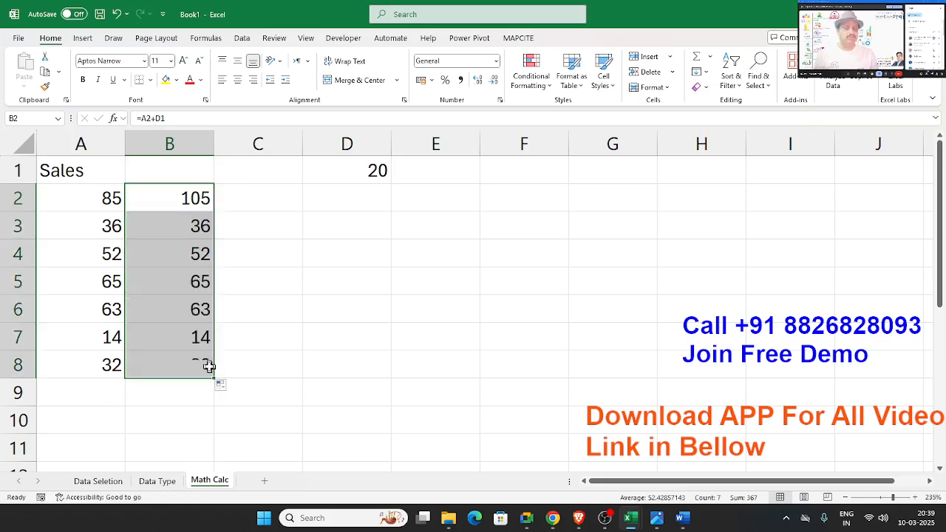
Step: Compare the two cell references in the B2 formula with those in the copied B3 formula
click(153, 198)
double_click(154, 197)
double_click(151, 198)
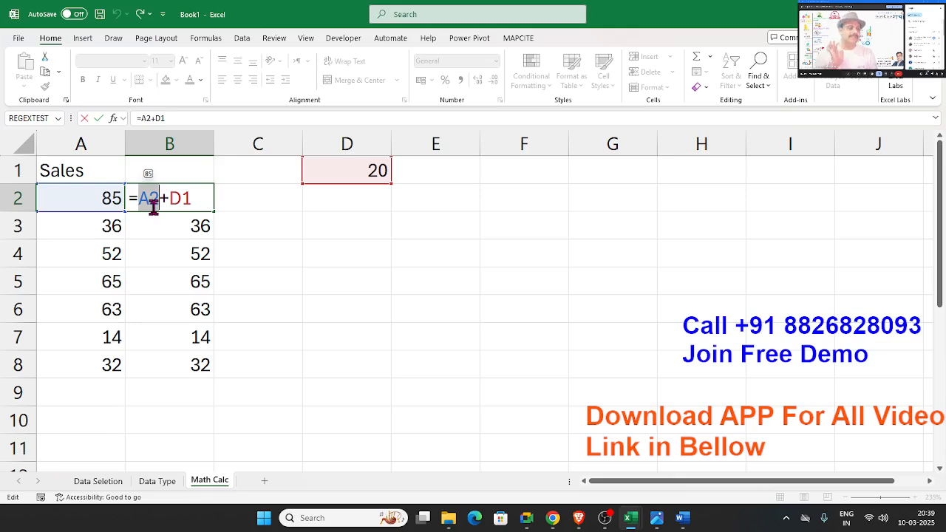
key(Return)
double_click(152, 223)
double_click(151, 224)
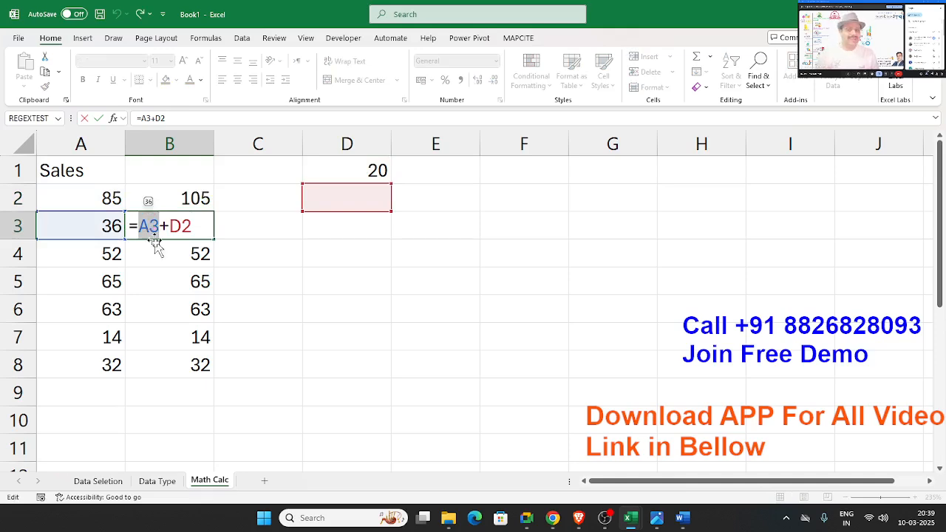
double_click(173, 225)
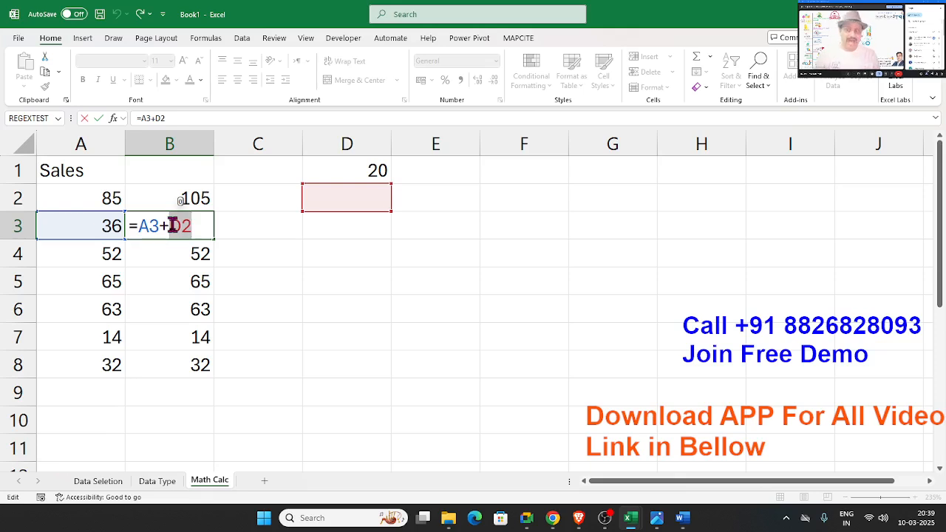
double_click(147, 226)
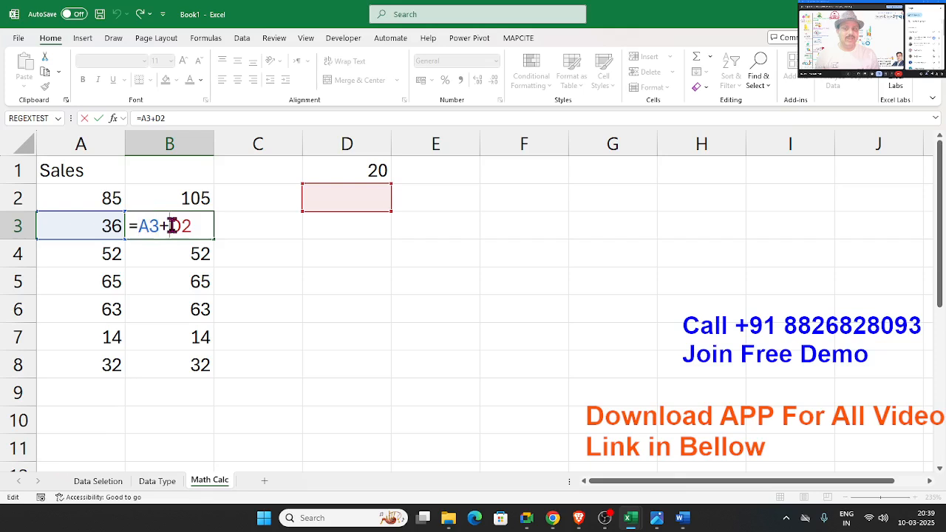
double_click(173, 225)
key(Escape)
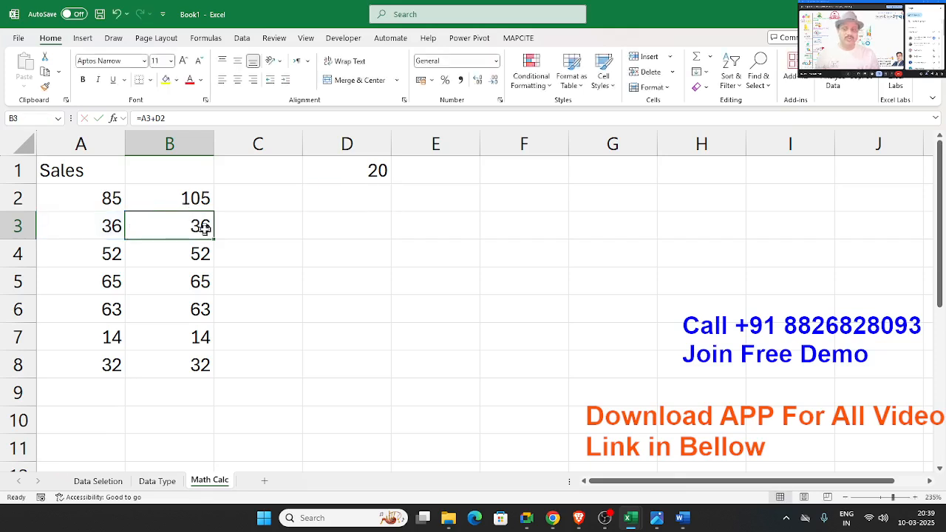
Step: Clear the copied formulas from B3:B8, keeping the one in B2
key(ctrl+shift+Down)
key(Delete)
key(Up)
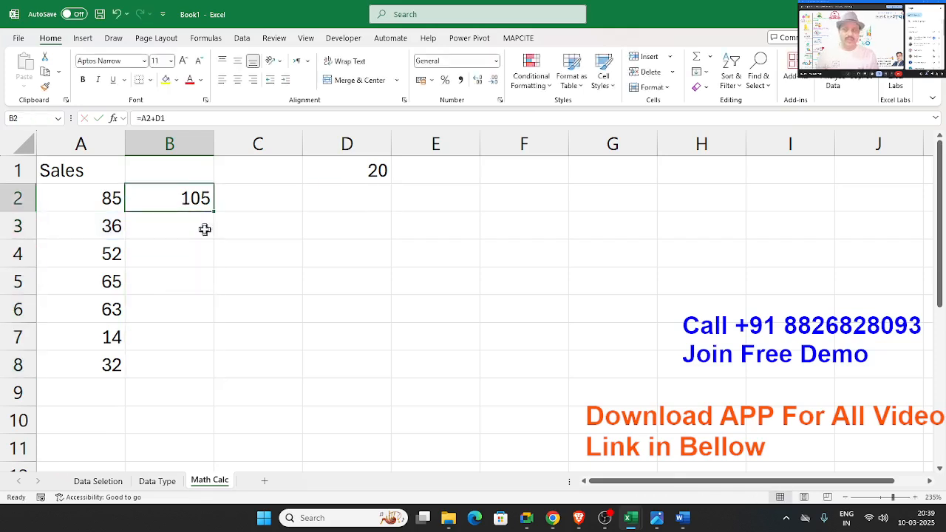
Step: Lock the row of the D1 reference in B2, making it =A2+D$1, and fill the formula down through B8
key(F2)
key(Left)
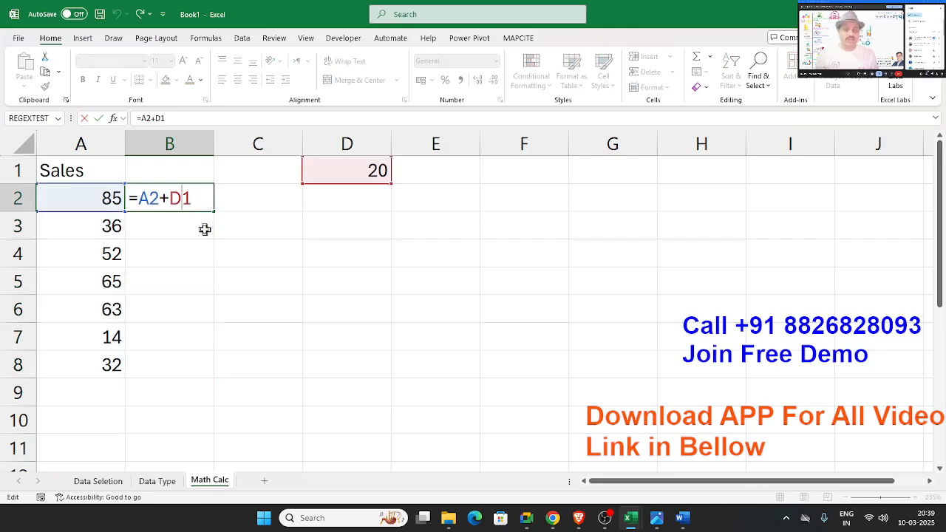
text($)
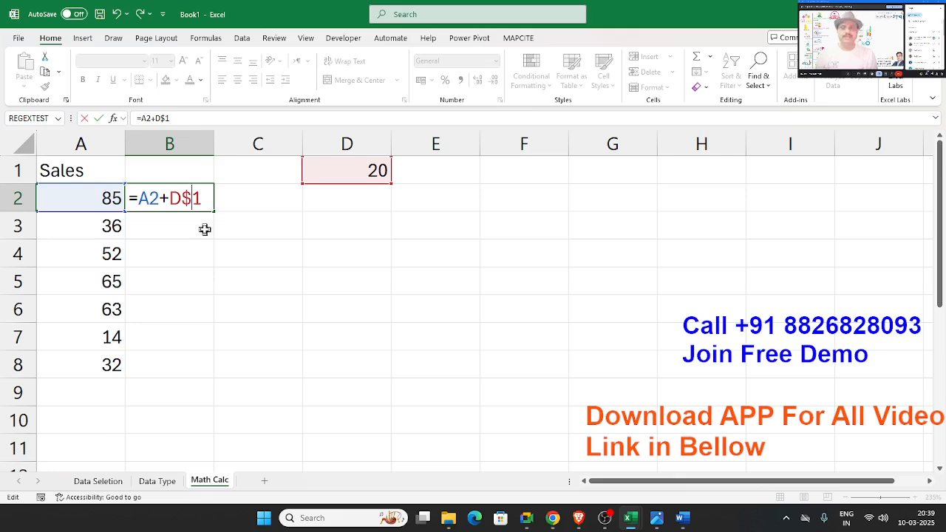
key(Return)
key(Up)
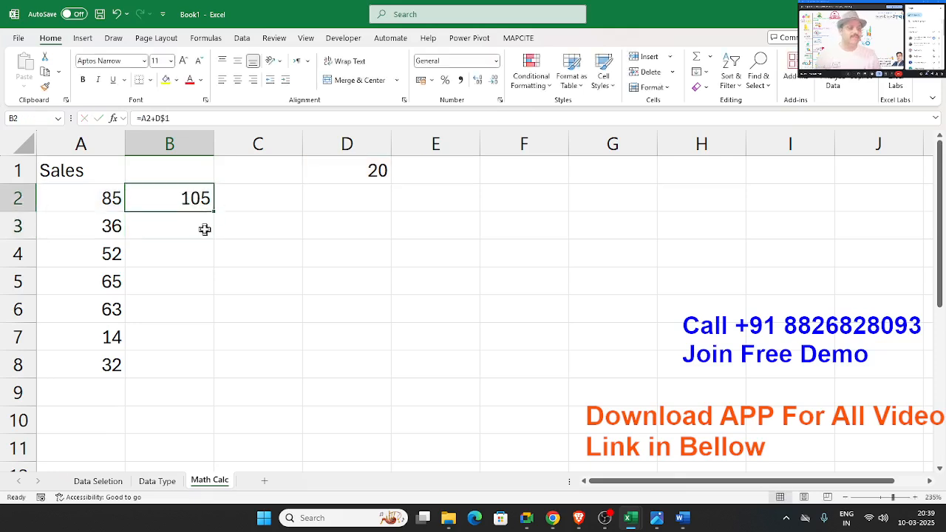
drag(214, 212, 218, 370)
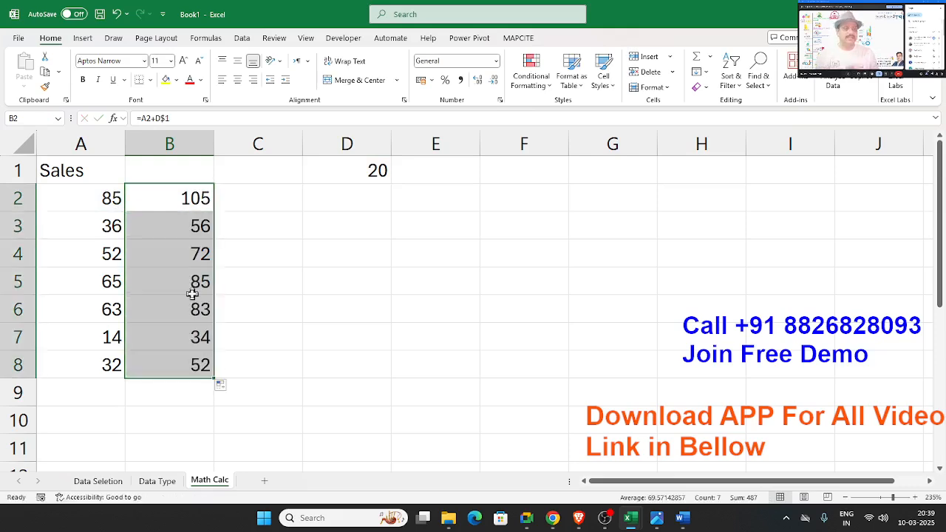
Step: Examine the dollar sign that locks the row in B2's D$1 reference
click(169, 224)
click(177, 204)
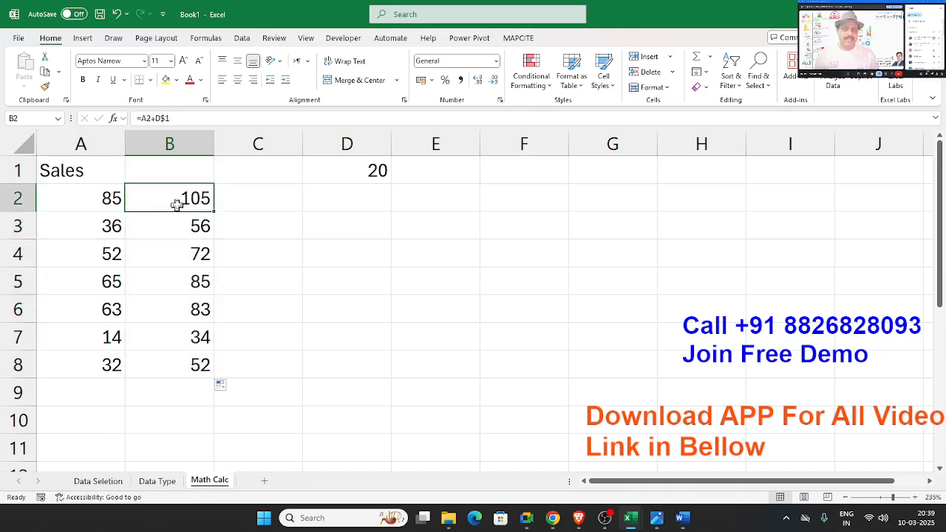
double_click(178, 205)
drag(194, 199, 186, 199)
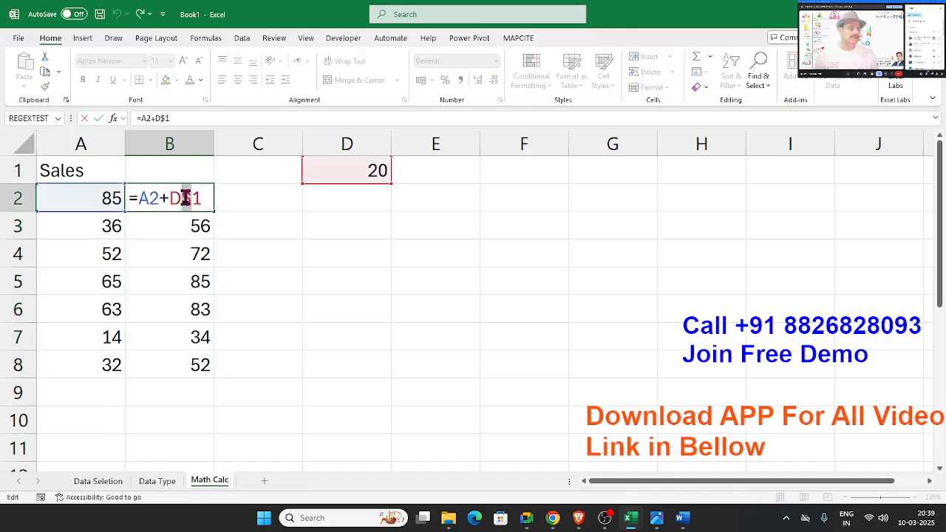
click(169, 198)
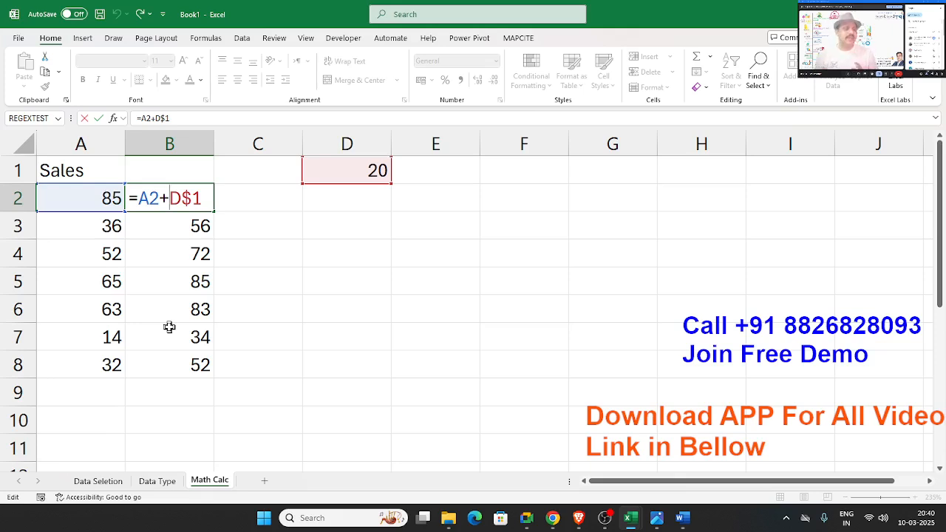
key(ctrl+Return)
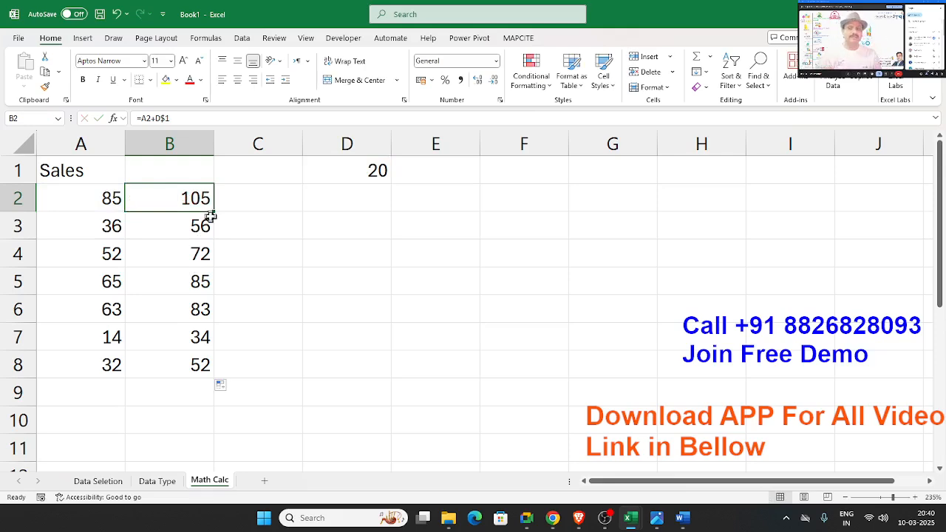
Step: Copy the B2 formula across to C2 to compare the references of both cells, and clear the copy
drag(214, 212, 270, 197)
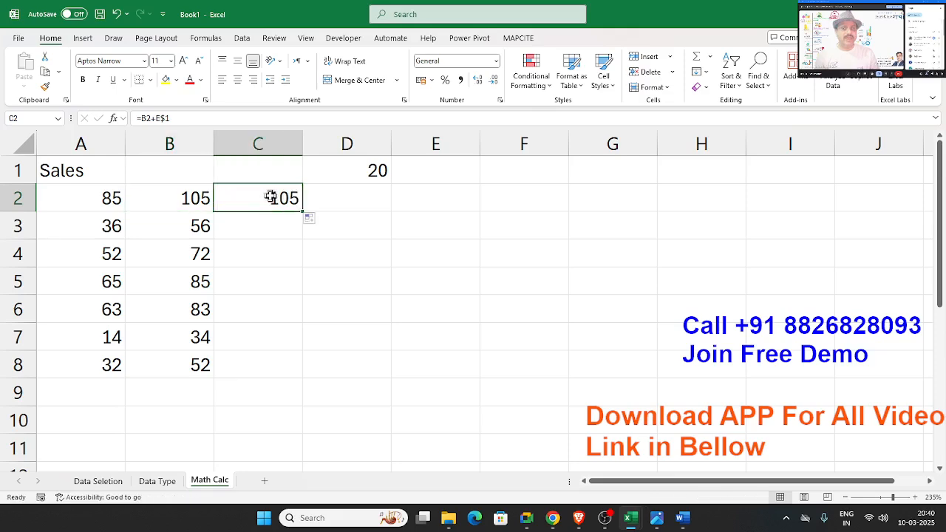
double_click(270, 198)
text(`)
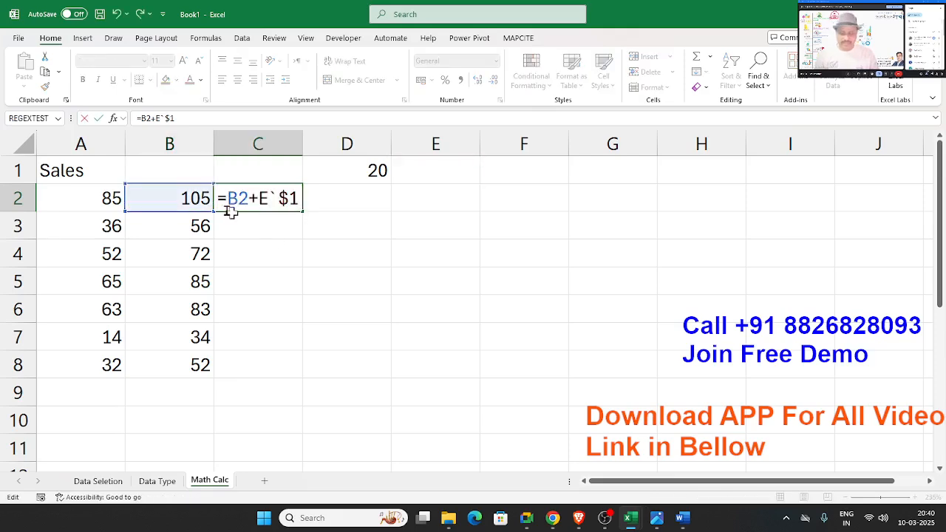
key(Return)
key(Escape)
key(Escape)
double_click(196, 196)
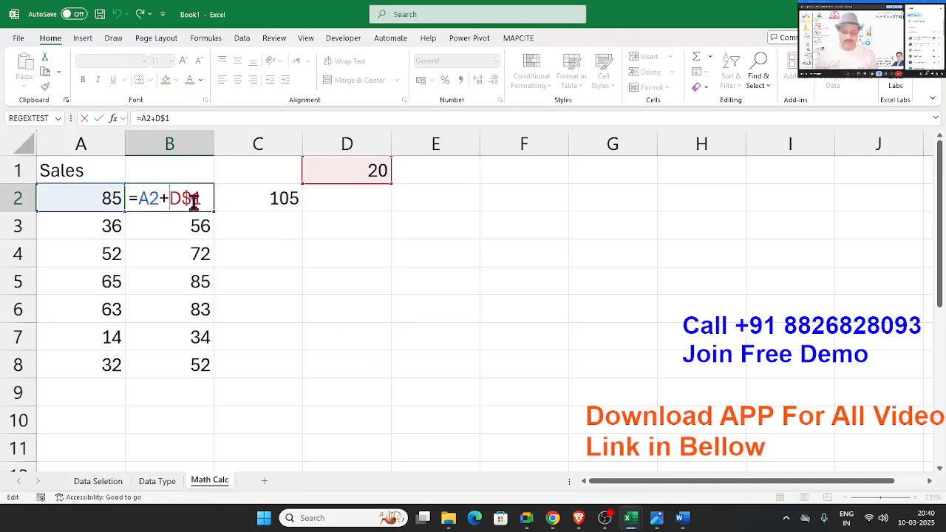
key(Return)
click(276, 198)
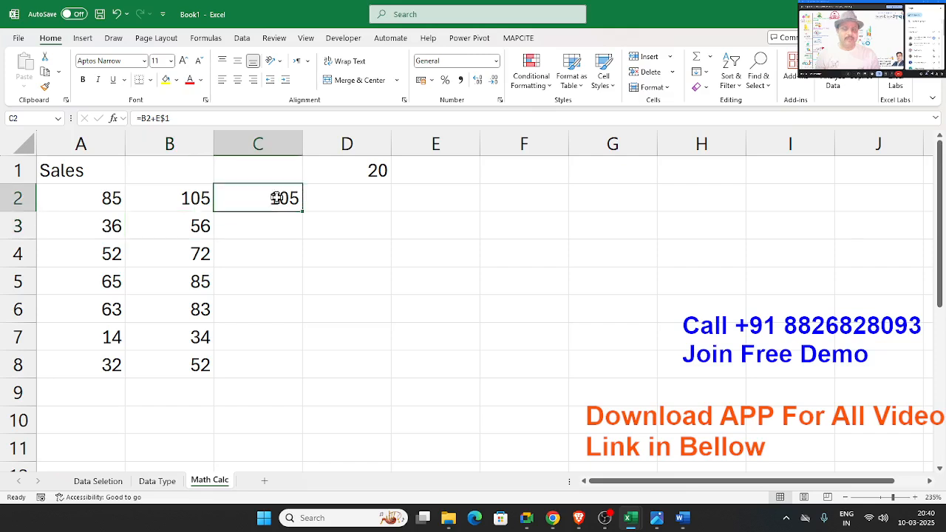
key(Delete)
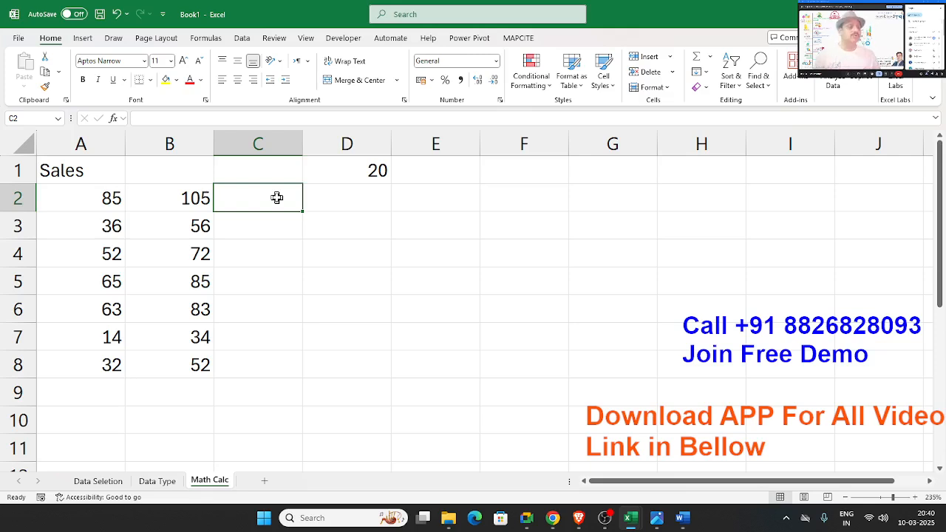
Step: Enter the numbers 1, 2, 3, 4, 5, 6, 7, 9 and 10 down column D from D8 to D16
click(423, 275)
scroll(417, 279, down, 2)
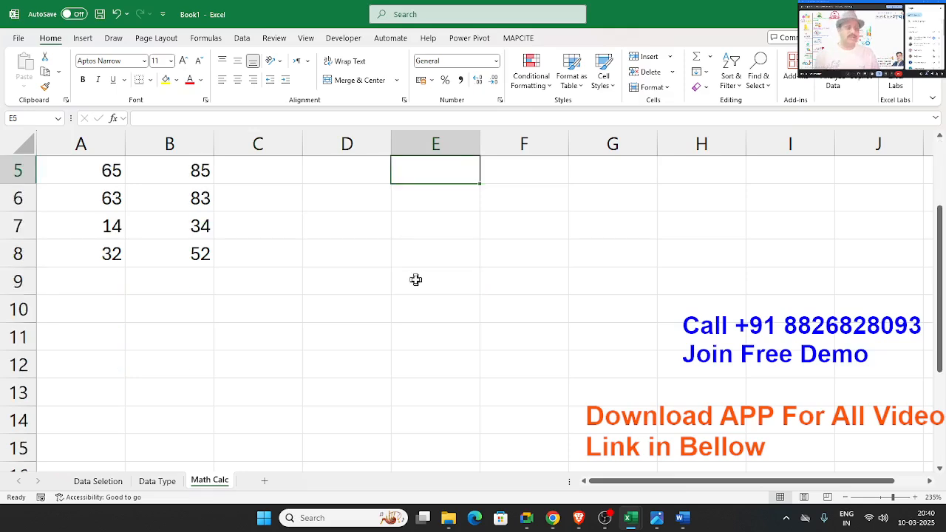
click(372, 255)
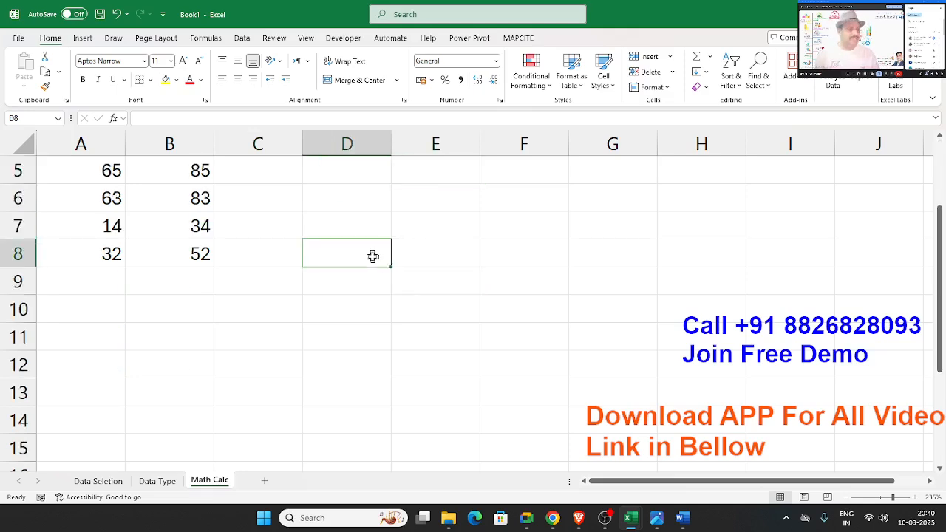
text(1)
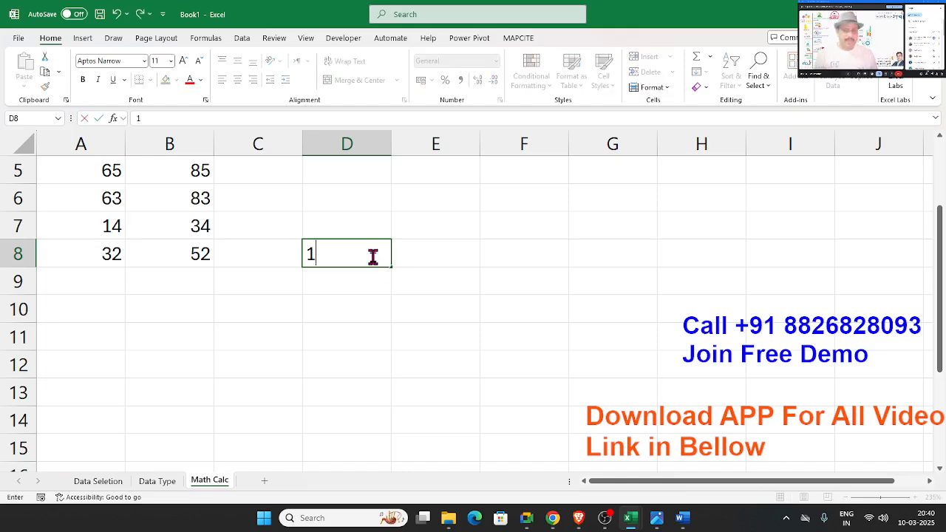
key(Return)
text(2)
key(Return)
text(3)
key(Return)
text(4)
key(Return)
text(5)
key(Return)
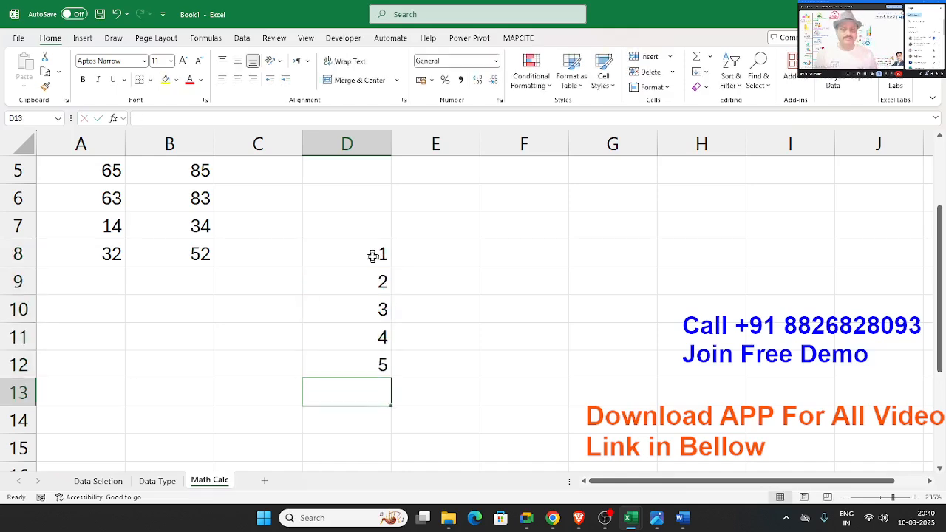
text(6)
key(Return)
text(7)
key(Return)
text(9)
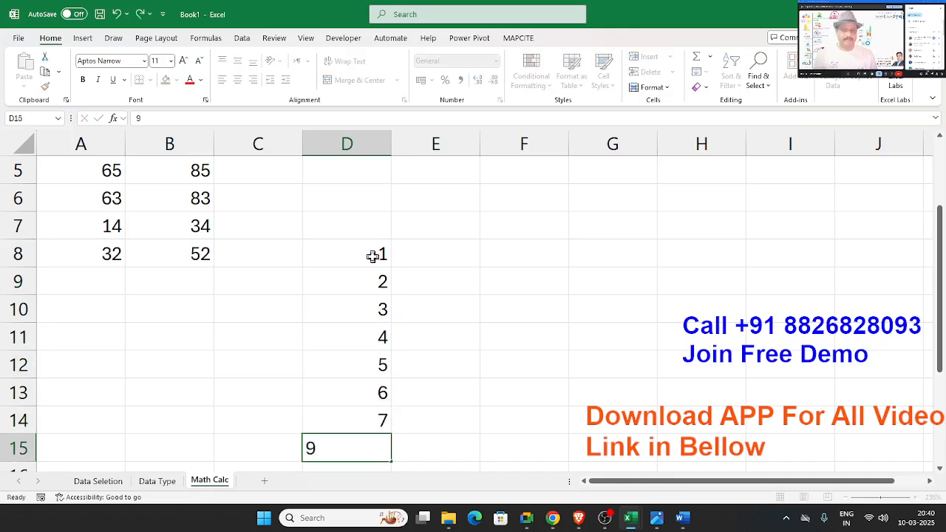
key(Return)
text(10)
key(Return)
Step: Enter the numbers 2, 5, 6, 7, 10 and 18 across row 8 from E8 to J8
click(437, 187)
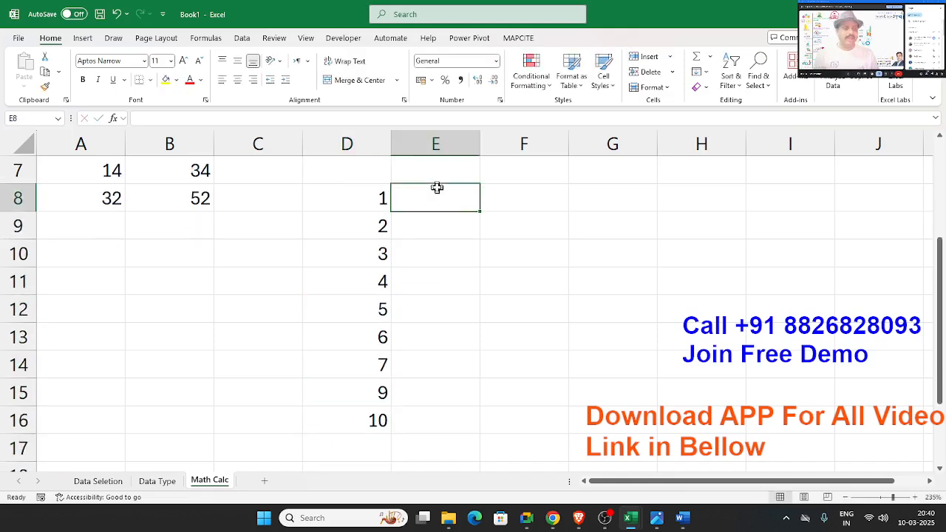
text(2)
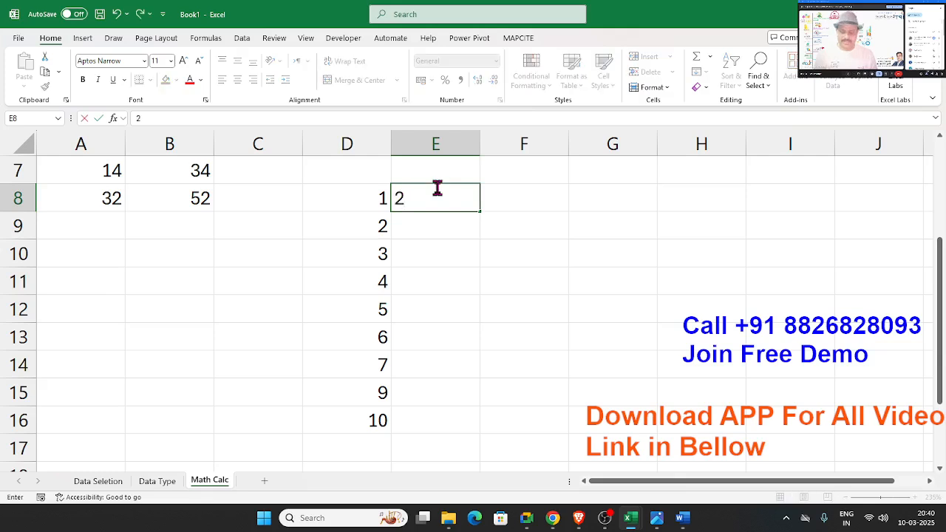
key(Tab)
text(5)
key(Tab)
text(60)
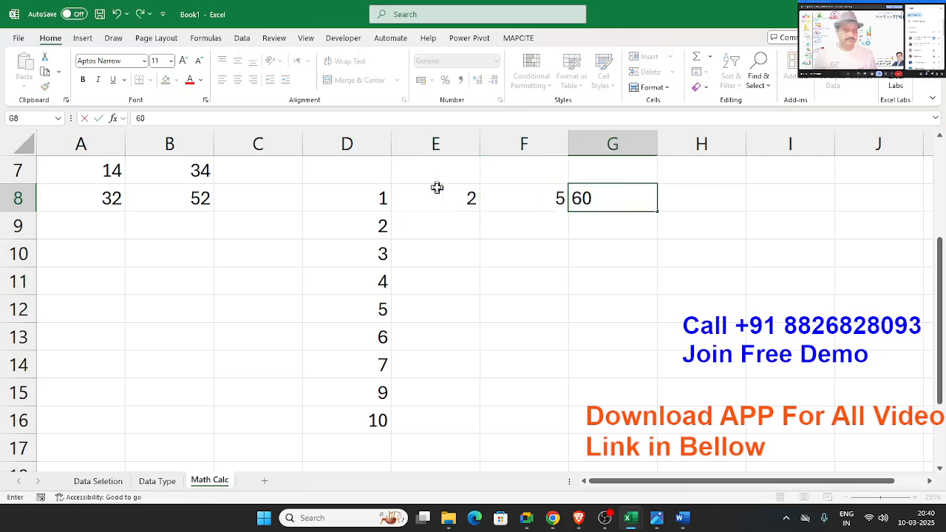
key(BackSpace)
key(Tab)
text(7)
key(Tab)
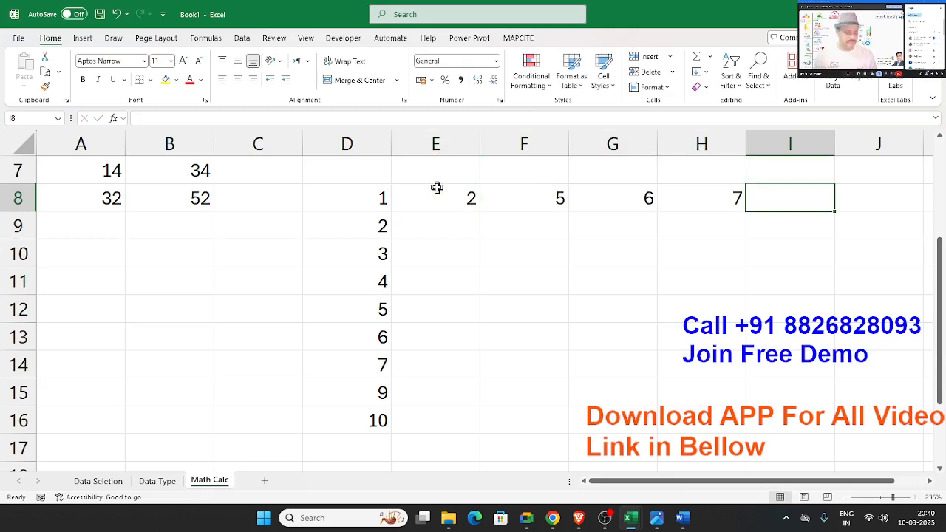
text(10)
key(Tab)
text(18)
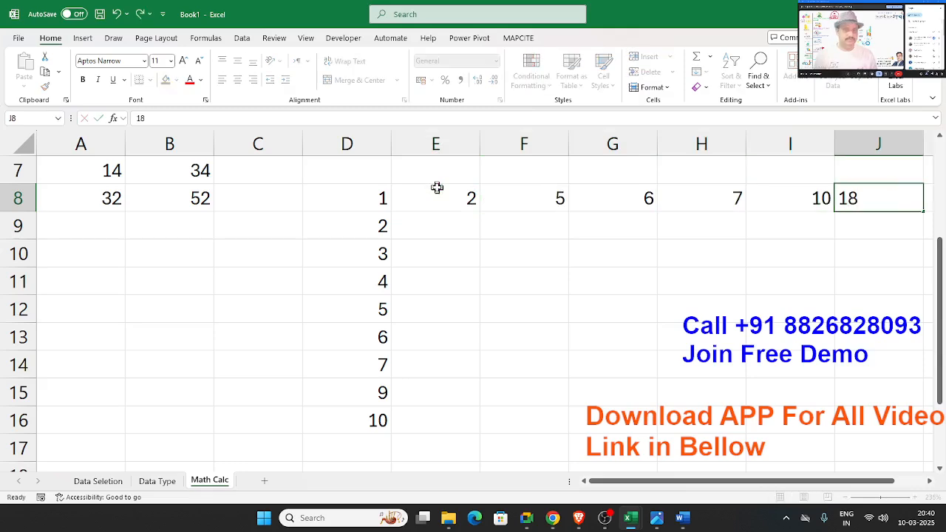
key(Left)
Step: Replace the value in F8 with 19 and the value in E8 with 9
key(Left)
key(Left)
key(Left)
text(19)
key(Return)
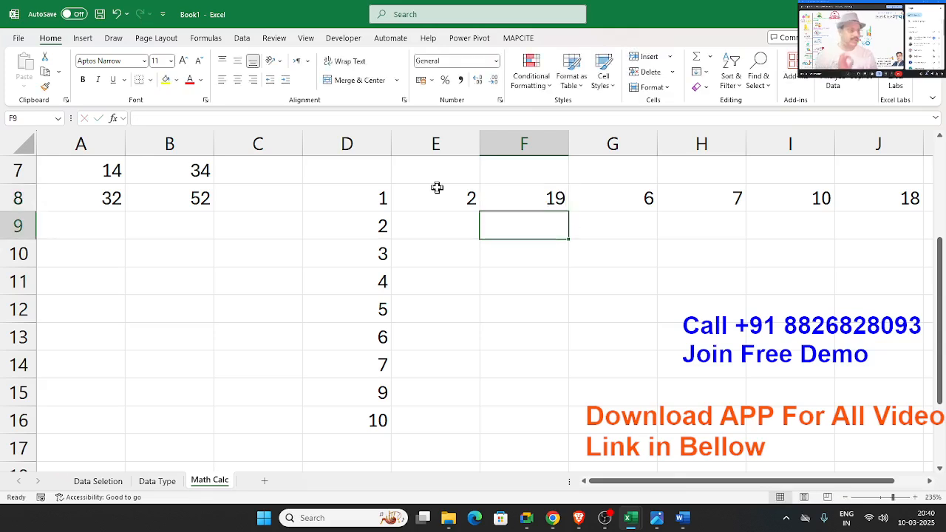
key(Left)
click(436, 204)
click(385, 227)
click(460, 205)
text(7)
key(Escape)
text(9)
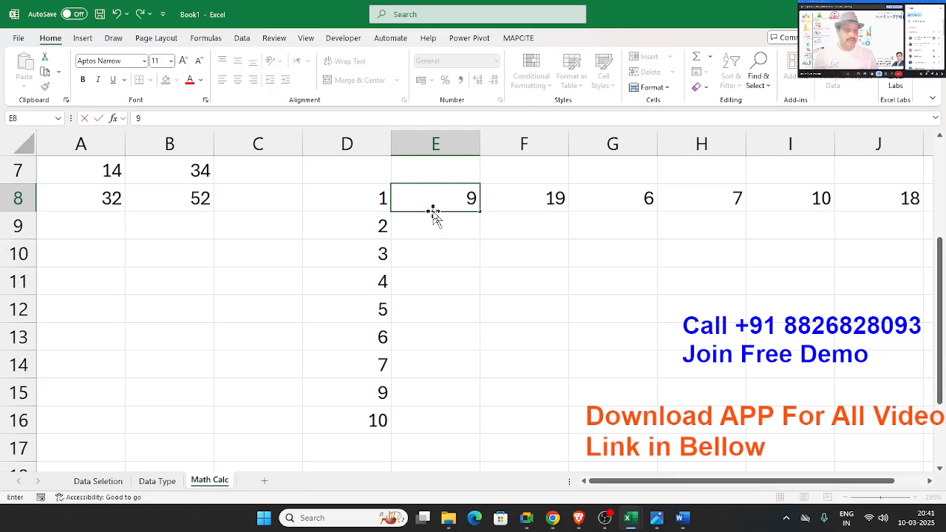
click(465, 249)
Step: Trace how the E8 header value pairs with D9, D10 and D11 for the cells E9 to E11
click(469, 198)
click(379, 235)
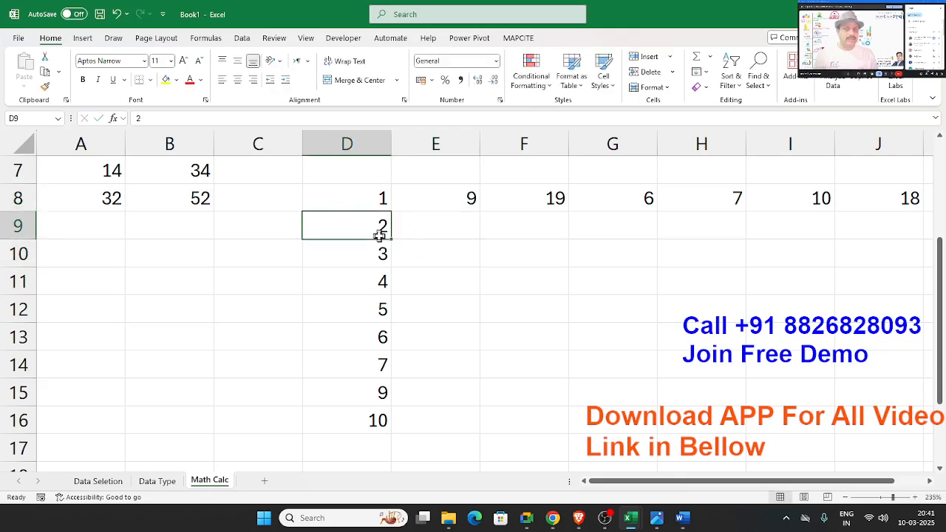
click(454, 232)
click(471, 196)
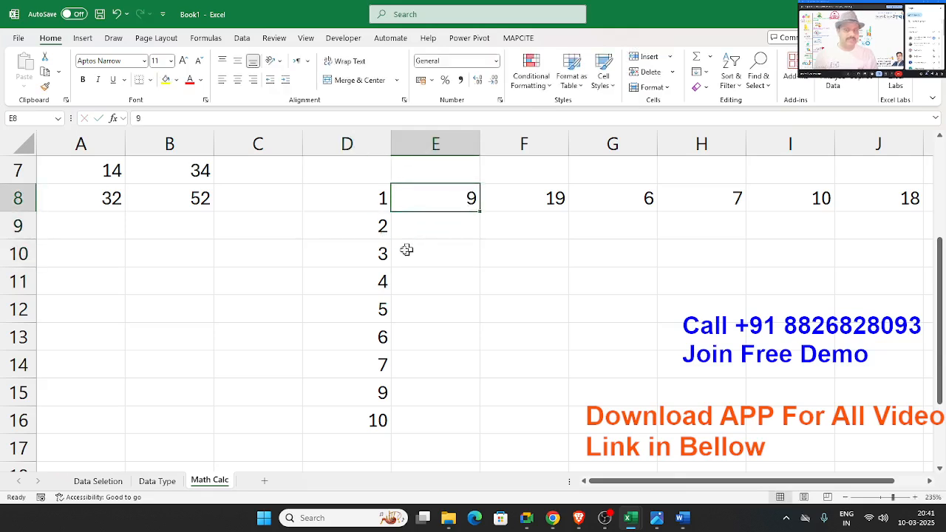
click(388, 253)
click(429, 253)
click(470, 194)
click(378, 279)
click(418, 282)
Step: Enter the formula =D9*E8 in E9 to multiply the row value by the column header value
click(419, 223)
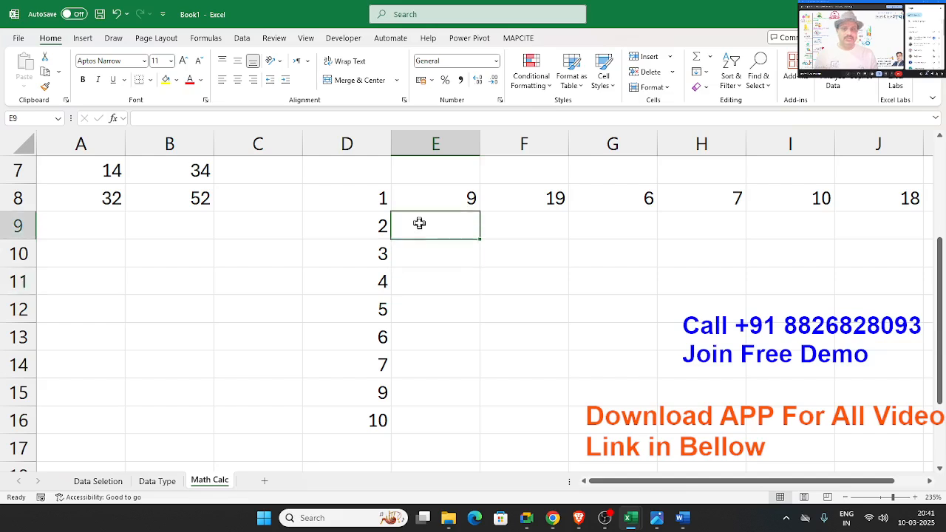
text(=)
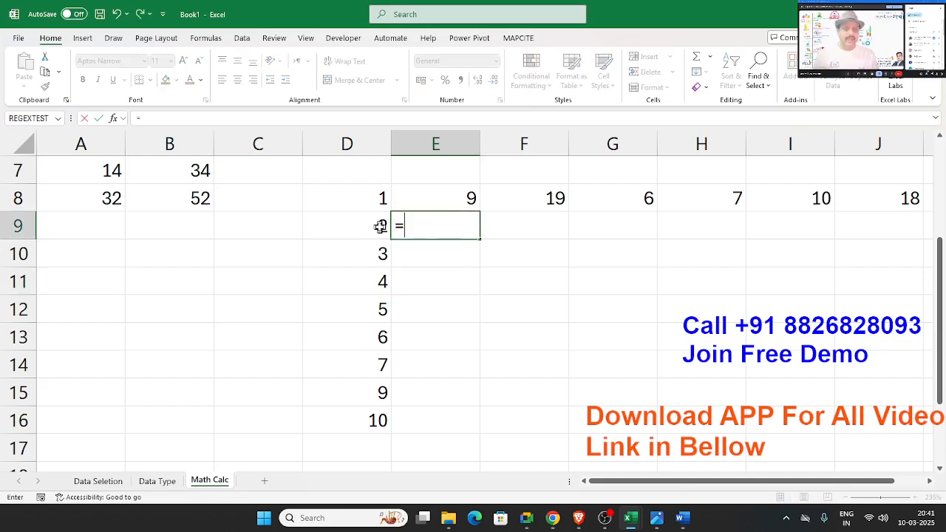
click(380, 226)
text(*)
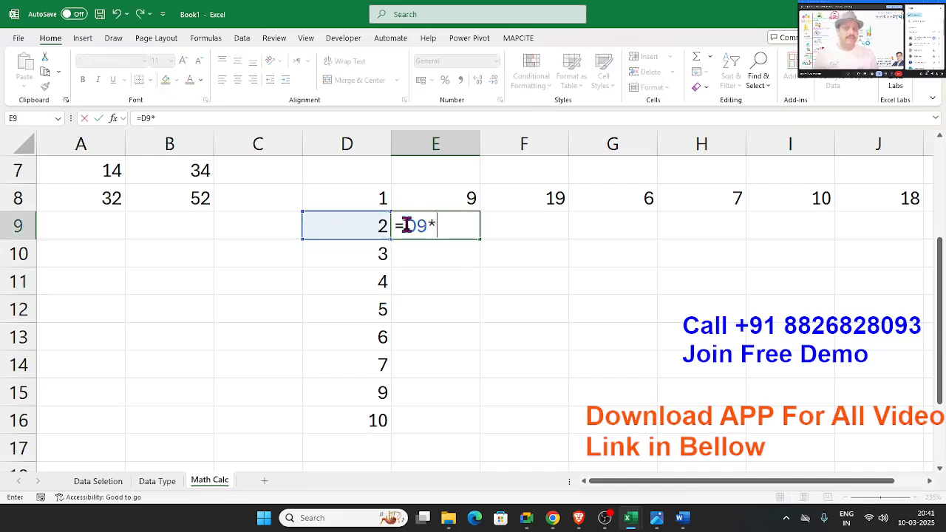
click(421, 200)
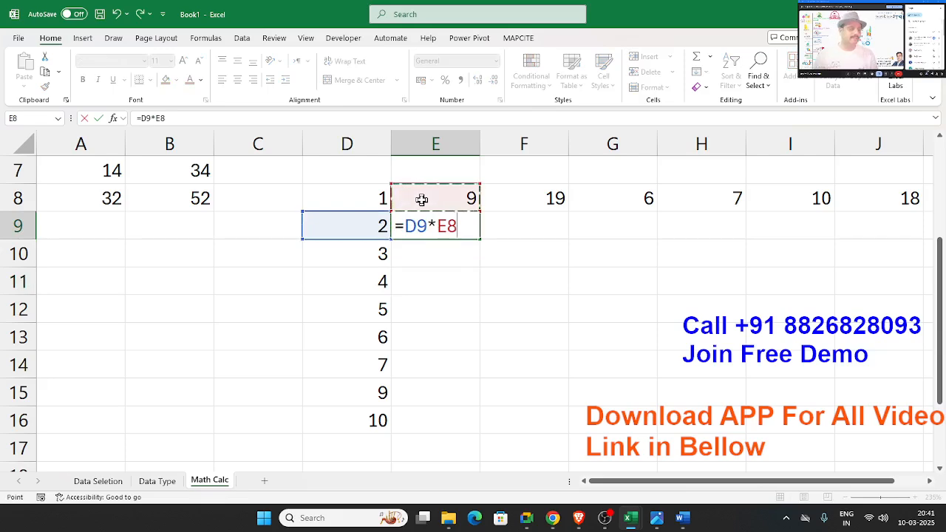
key(Return)
key(Up)
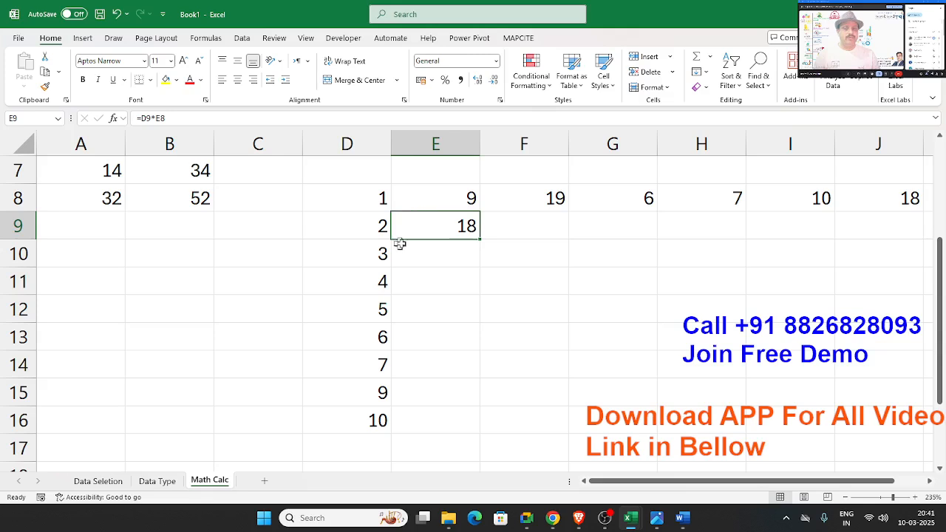
Step: Copy the unlocked E9 formula across to F9 and down to E10
drag(441, 227, 901, 409)
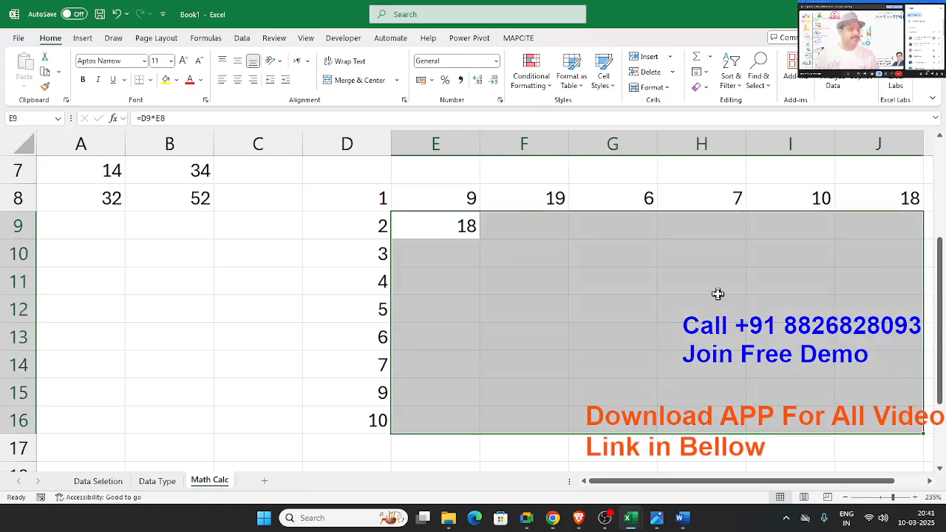
click(538, 273)
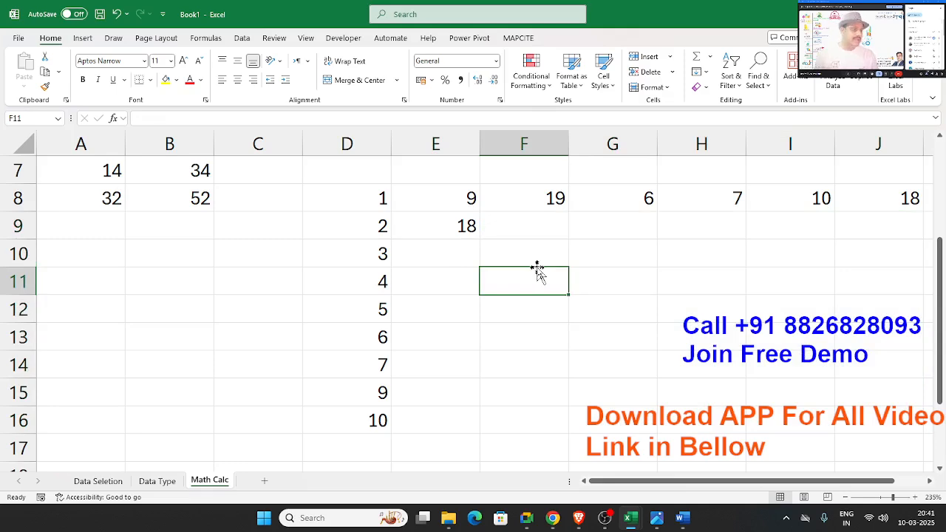
click(471, 227)
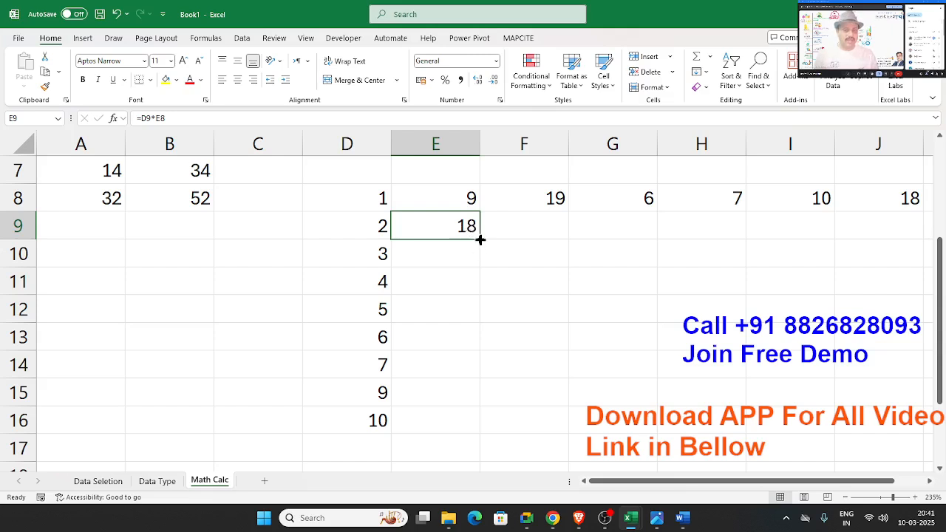
drag(480, 239, 535, 241)
click(471, 230)
click(491, 297)
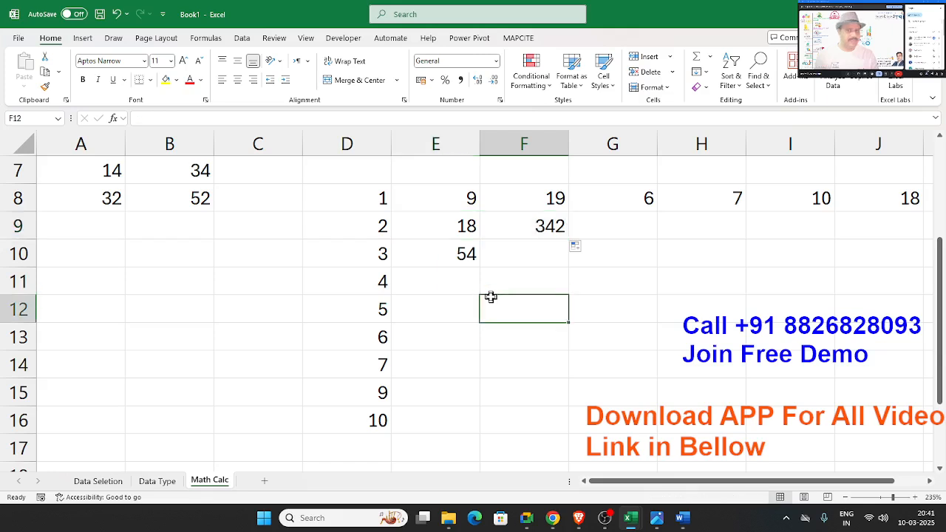
Step: Inspect the formula in E10, try E8 as its second reference, and restore the reference to E9
click(464, 253)
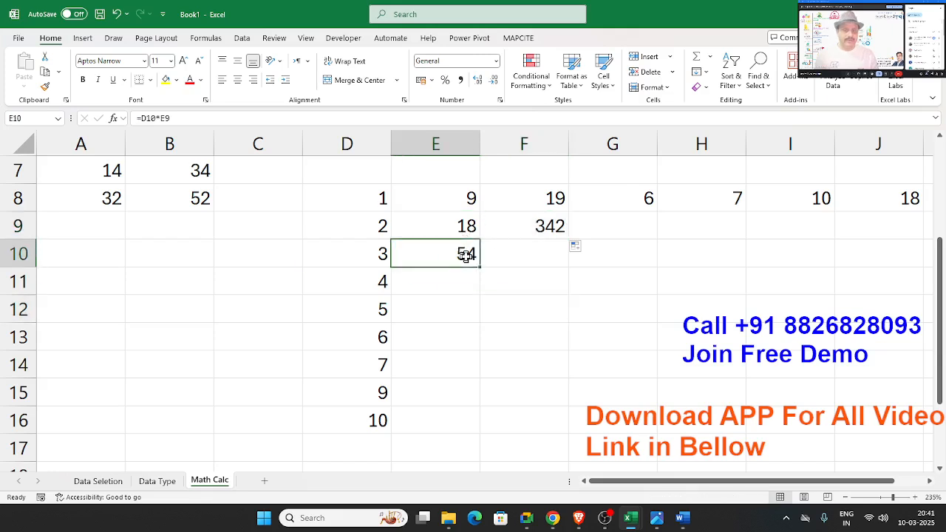
double_click(462, 259)
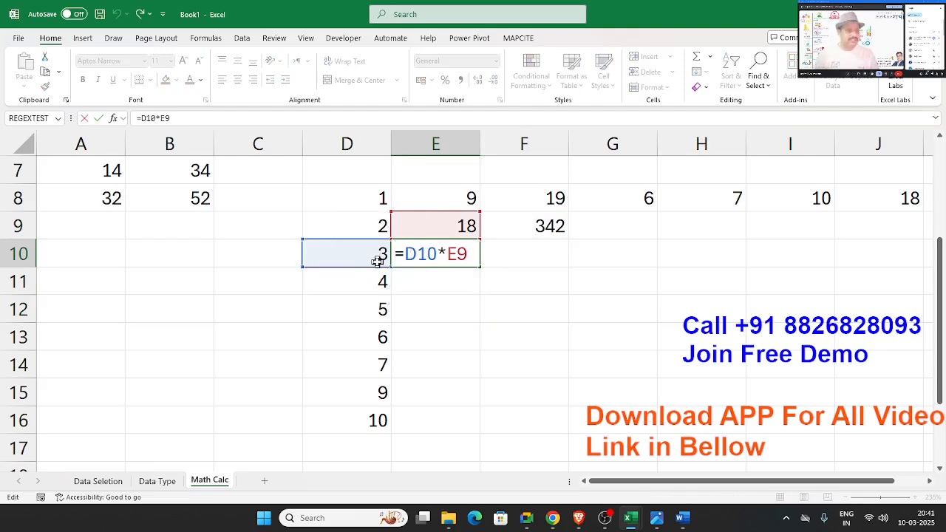
click(451, 207)
click(452, 226)
click(449, 206)
click(450, 220)
click(450, 209)
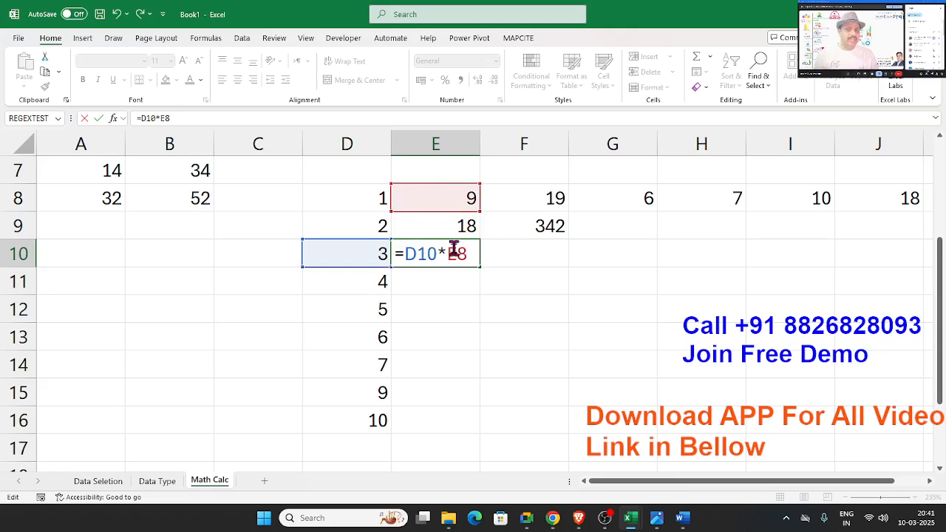
key(ctrl)
click(445, 225)
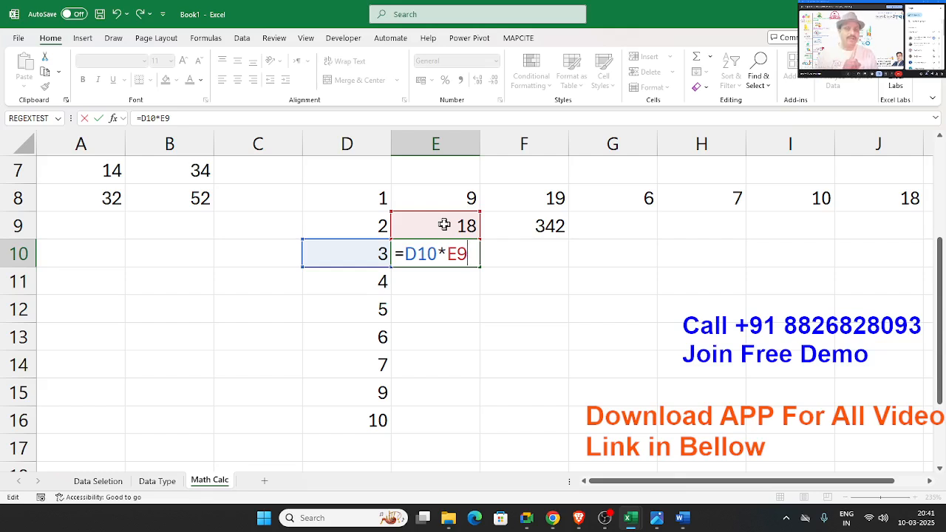
key(ctrl+Return)
Step: Lock the row of the E8 reference in the E9 formula, making it =D9*E$8
click(445, 225)
double_click(452, 225)
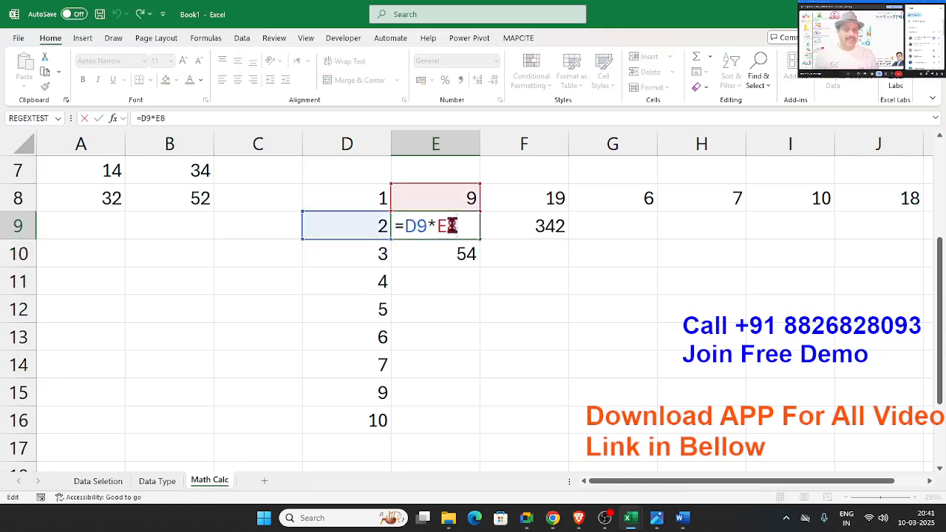
text($)
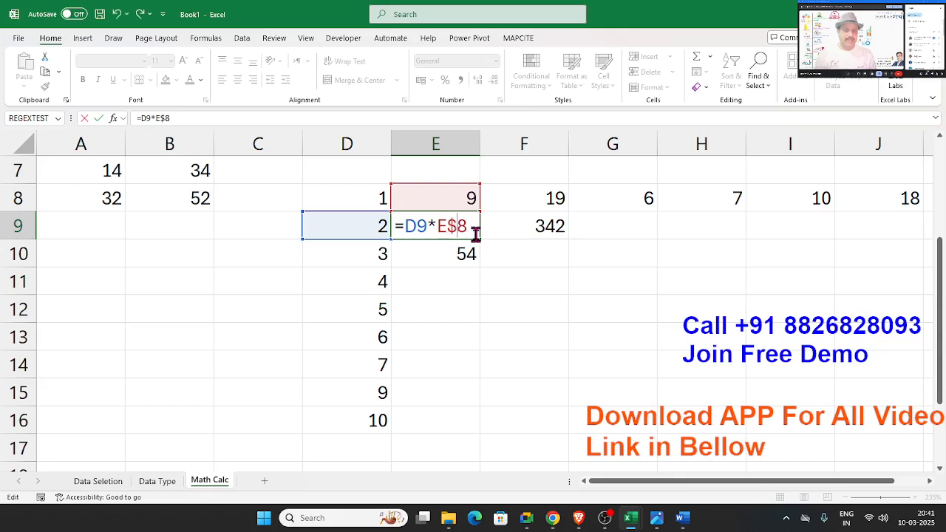
key(Return)
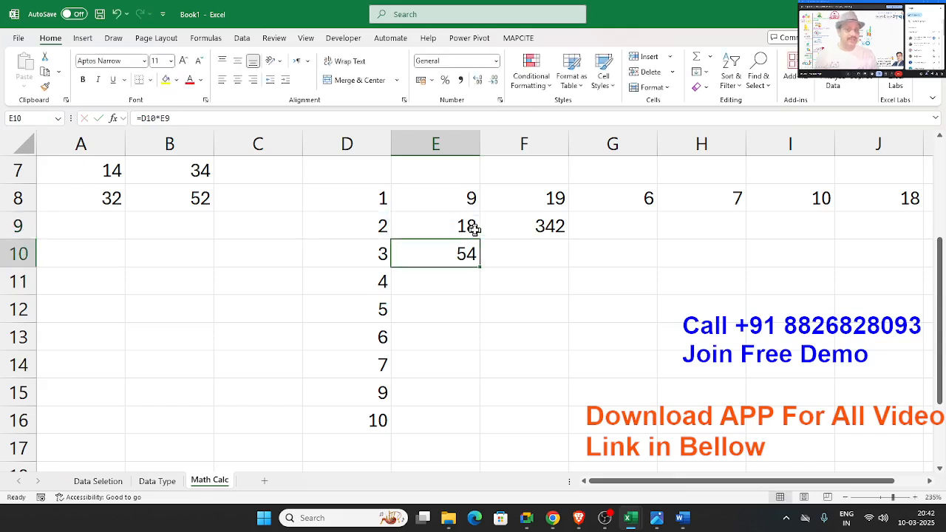
Step: Copy the row-locked E9 formula down through E16
click(474, 232)
drag(480, 239, 474, 439)
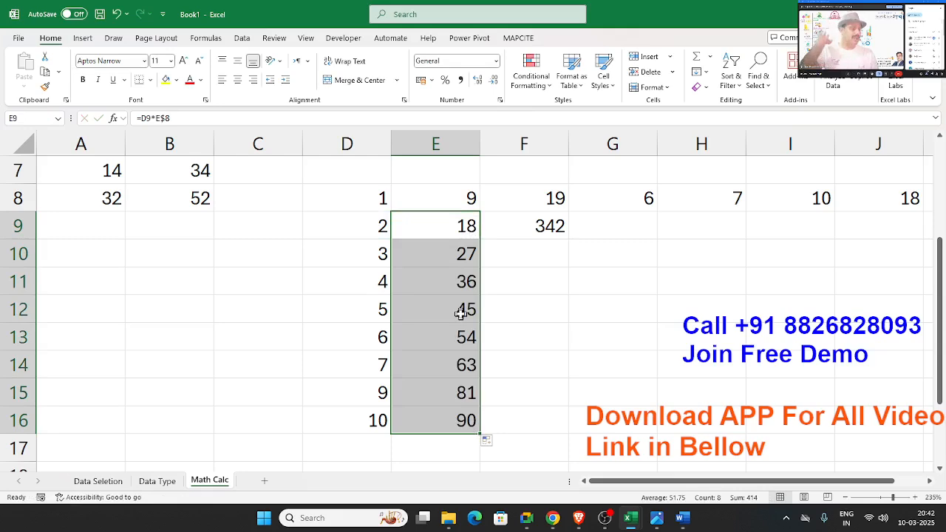
Step: Inspect the F9 formula, try D9 as its first reference, and restore the reference to E9
double_click(539, 225)
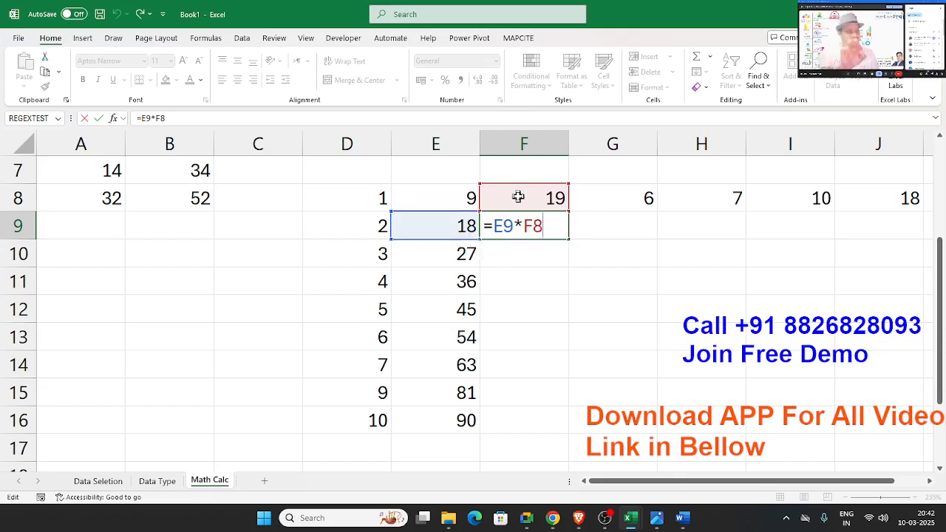
click(453, 240)
double_click(528, 230)
drag(465, 240, 381, 242)
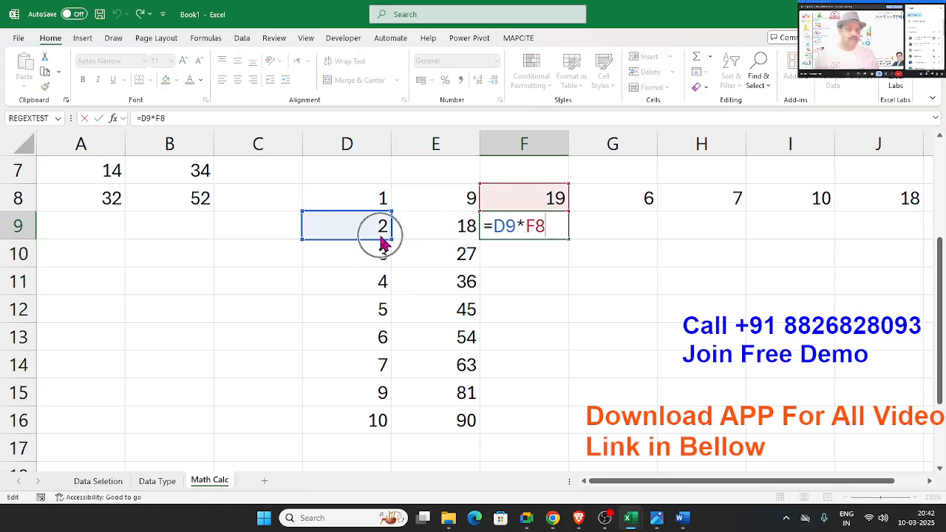
click(507, 229)
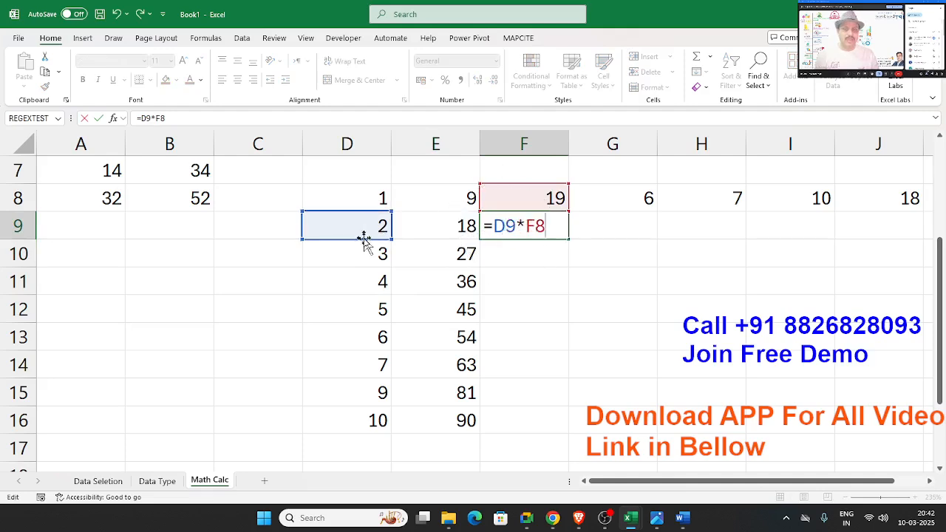
drag(389, 243, 416, 242)
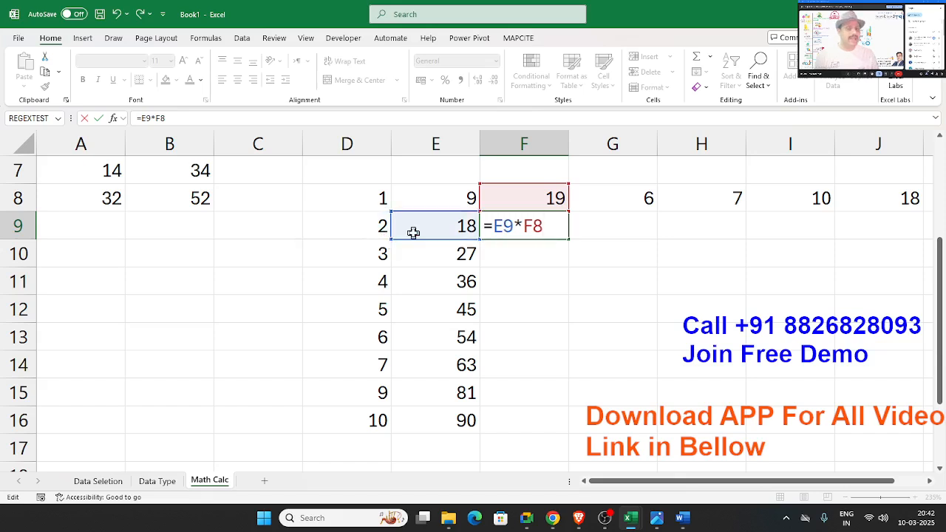
double_click(494, 227)
click(419, 243)
mouse_move(423, 244)
mouse_down()
mouse_move(386, 244)
mouse_move(422, 247)
mouse_up()
click(423, 235)
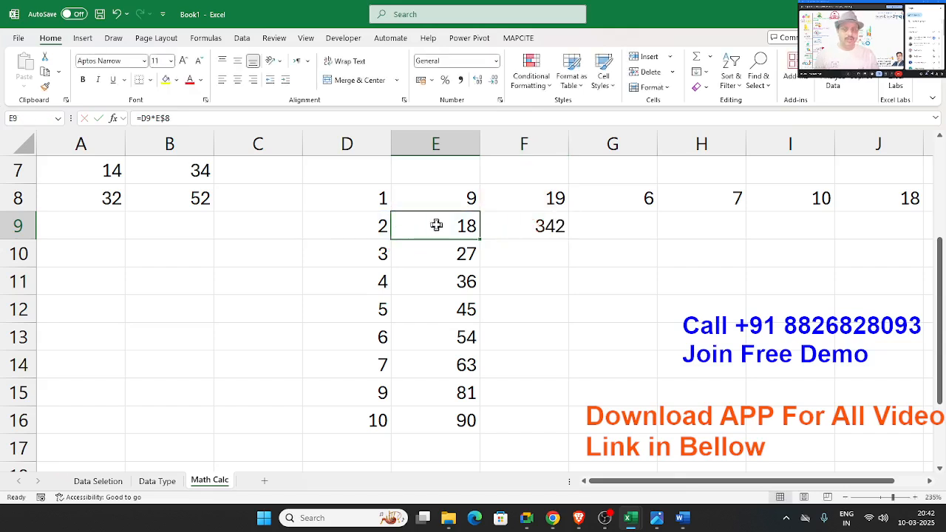
Step: Lock the column of the D9 reference in E9, making it =$D9*E$8, and fill the formula through E9:J16
double_click(436, 226)
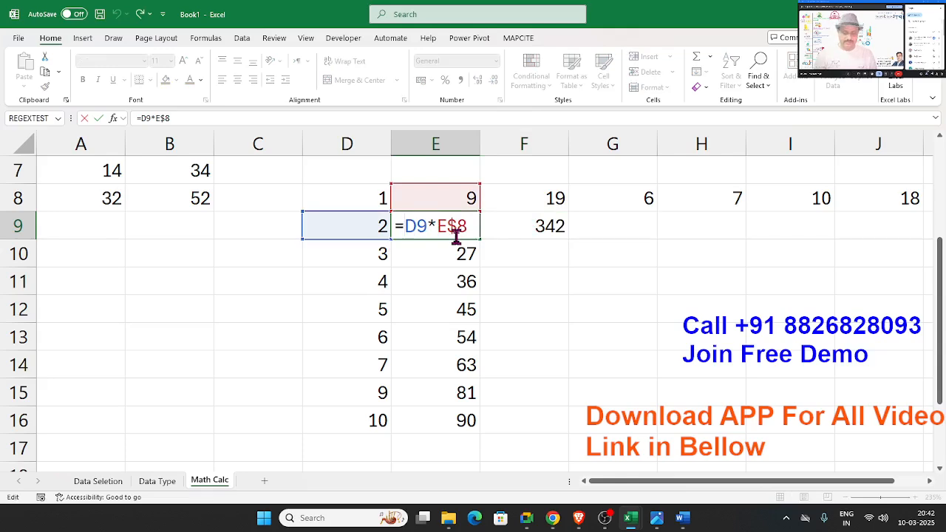
text($)
key(Return)
click(473, 228)
drag(481, 240, 909, 429)
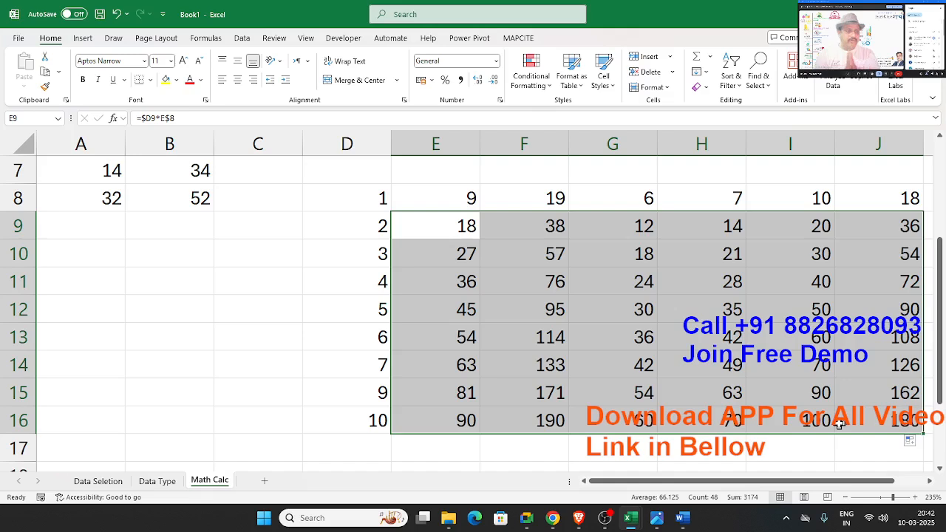
key(Up)
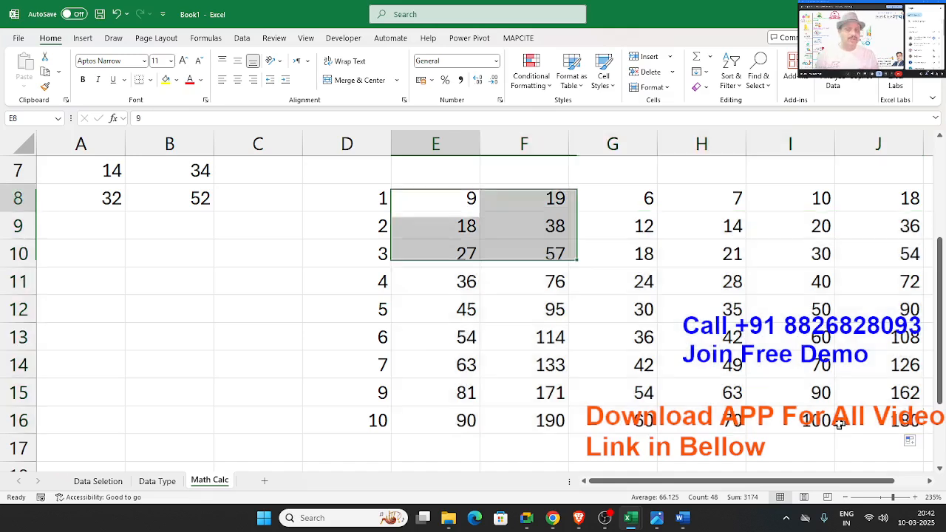
key(Down)
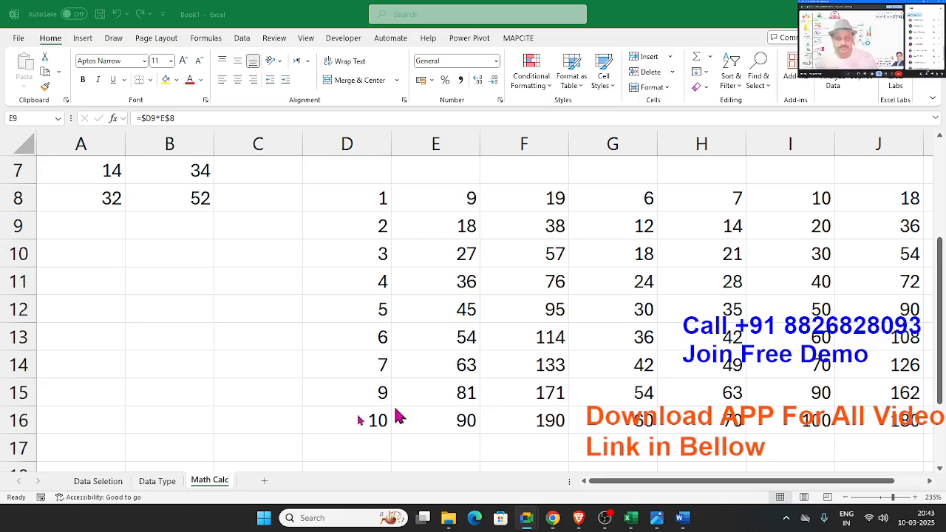
Step: Duplicate the Math Calc sheet and place the copy after the original
click(221, 488)
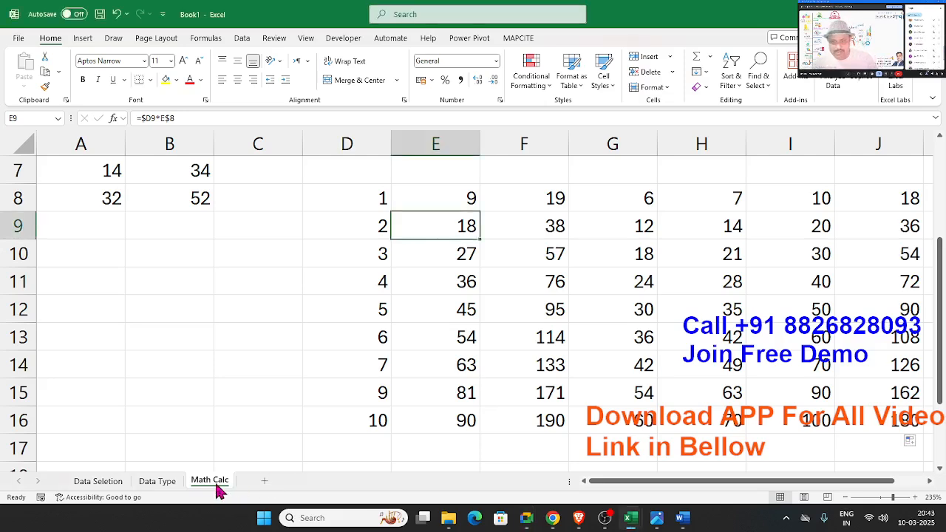
click(211, 403)
drag(206, 488, 247, 488)
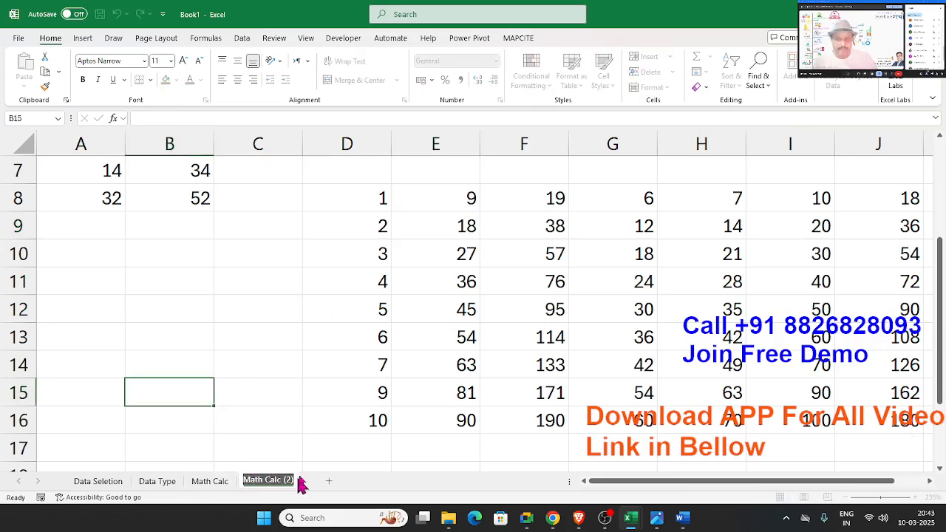
Step: Clear the contents of all cells on the Math Calc (2) sheet and return to cell A1
click(258, 364)
click(19, 171)
click(26, 145)
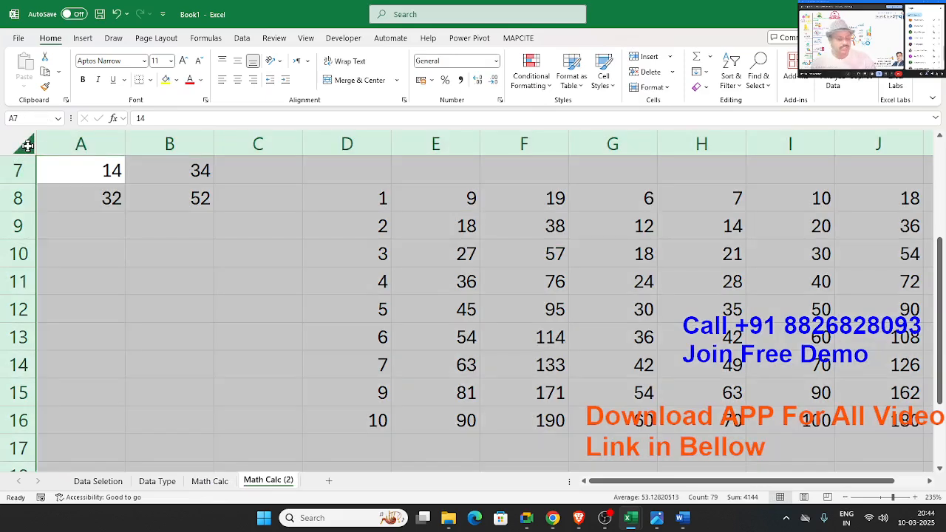
key(Delete)
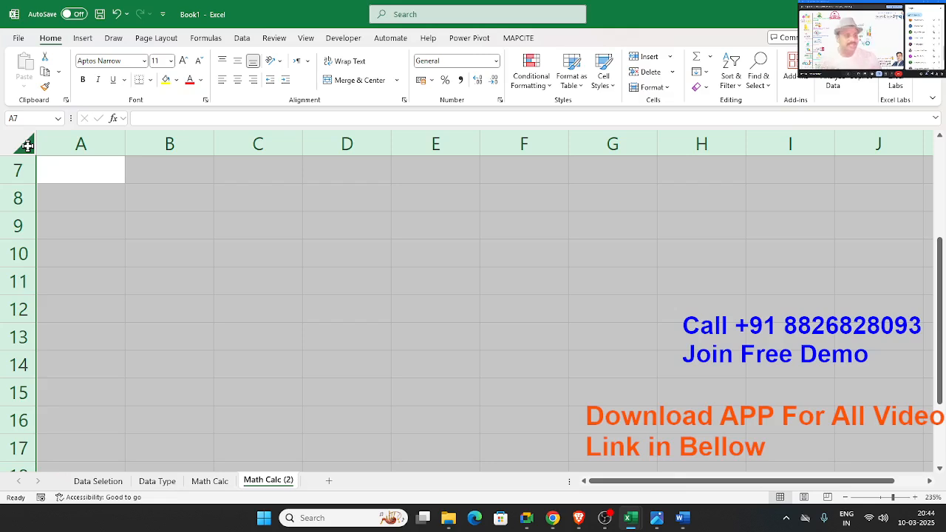
key(Up)
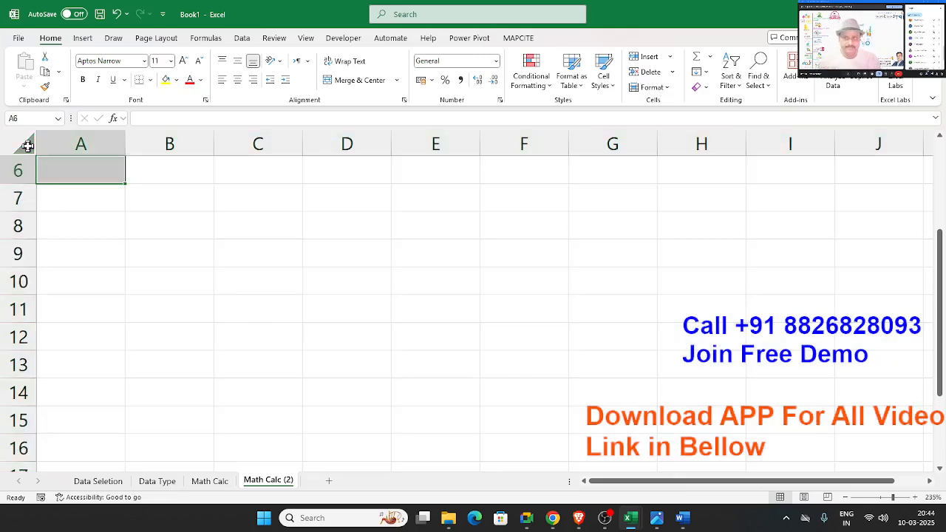
key(Up)
key(Up)
key(Up)
key(Up)
key(Up)
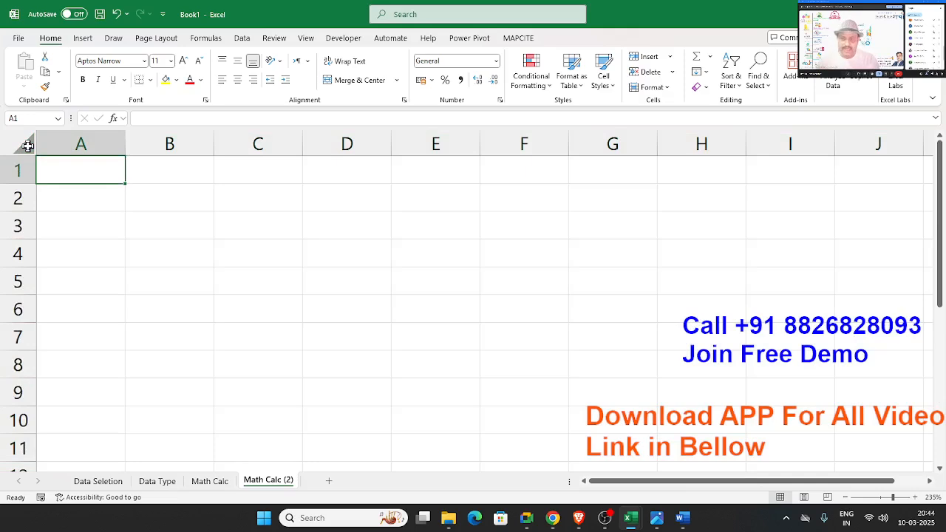
key(Right)
key(Down)
key(Left)
key(Up)
key(Down)
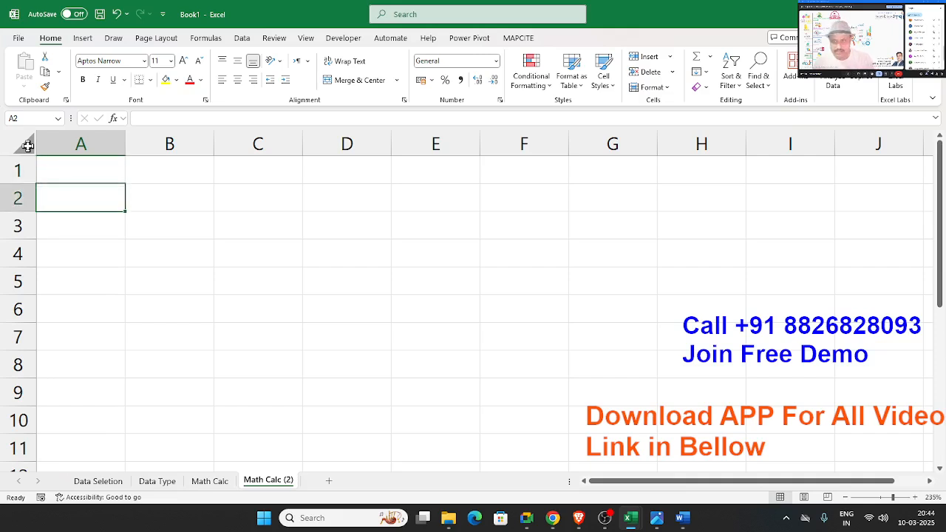
key(Up)
Step: Enter the headers Product and Buy in A1:B1, with Mouse in A2 and 250 in B2
text(Pr)
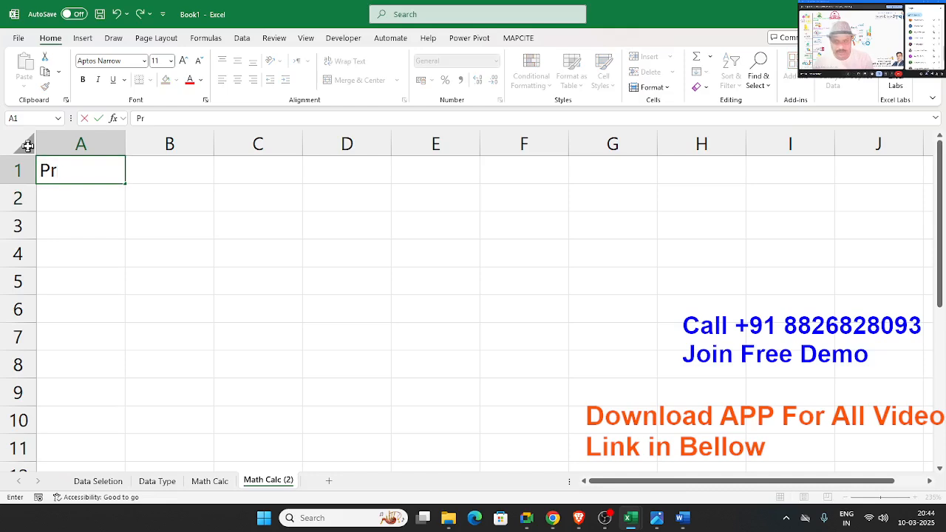
text(oduct)
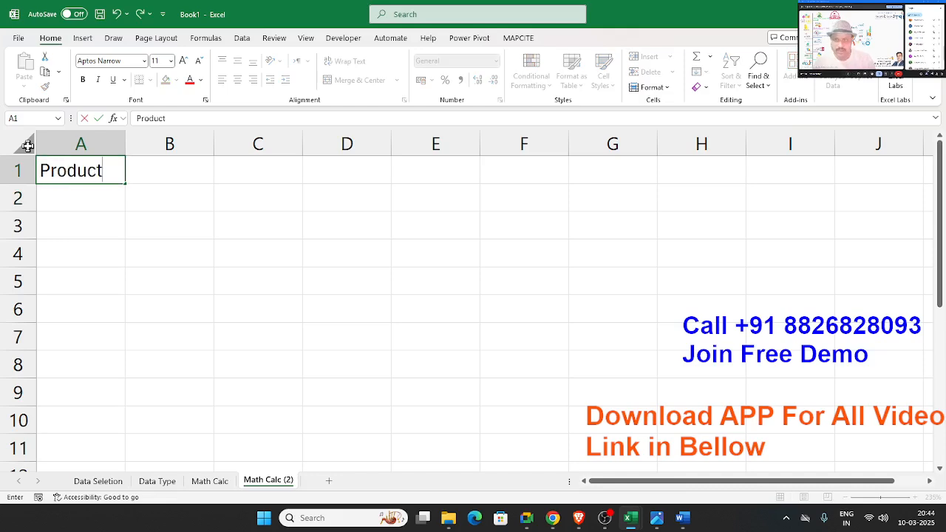
key(Return)
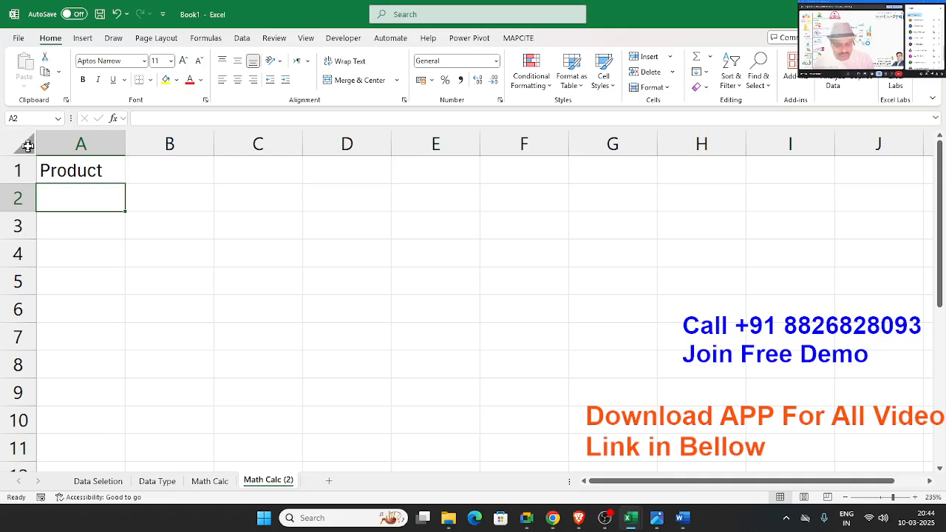
text(Mouse)
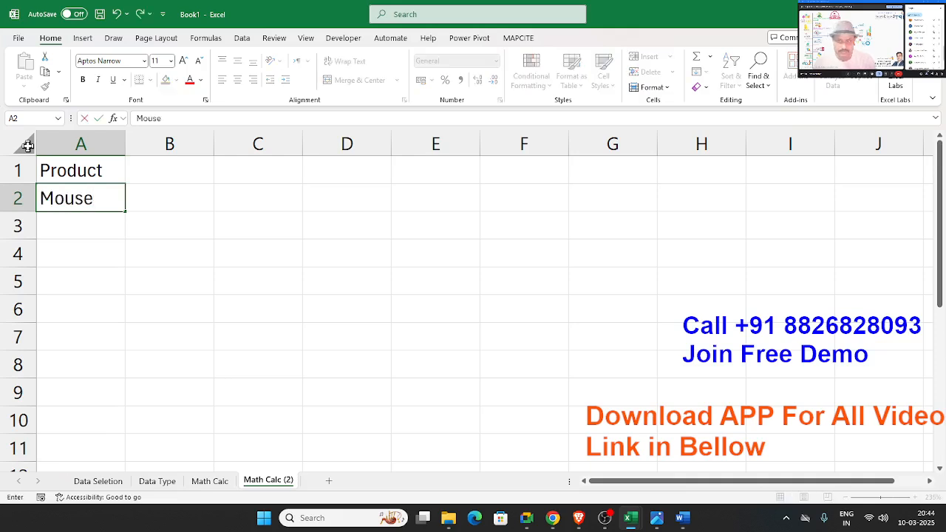
key(Up)
key(Right)
text(Buy)
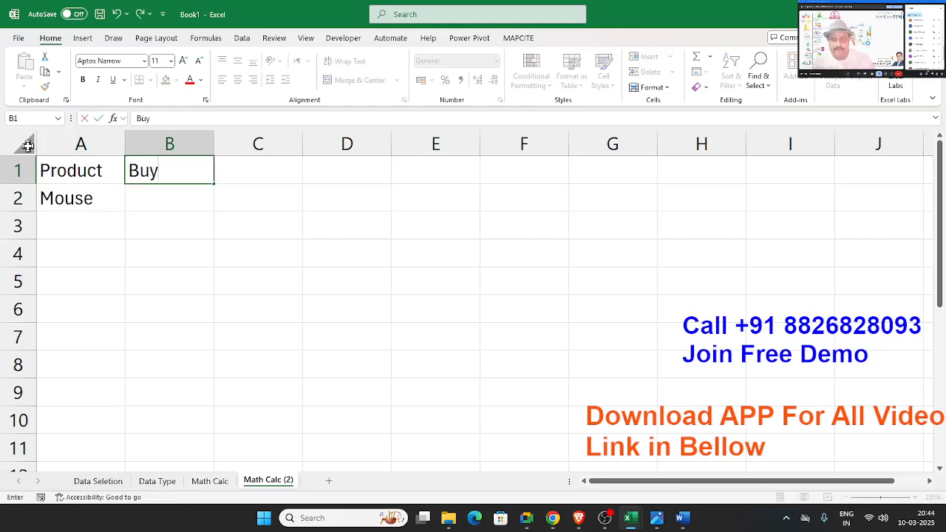
key(Return)
text(250)
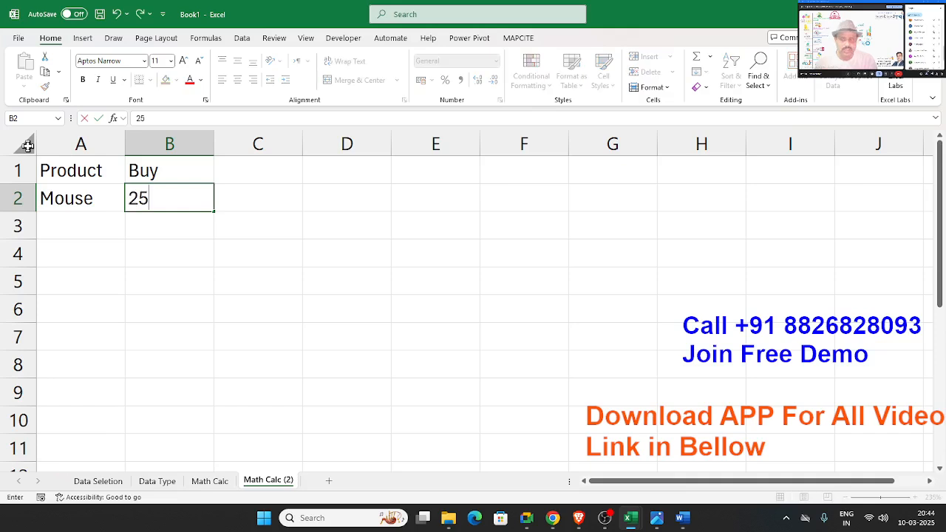
Step: Enter the header Sale in C1 with 310 in C2, and the header Profit % in D1
key(Up)
key(Right)
text(SAle)
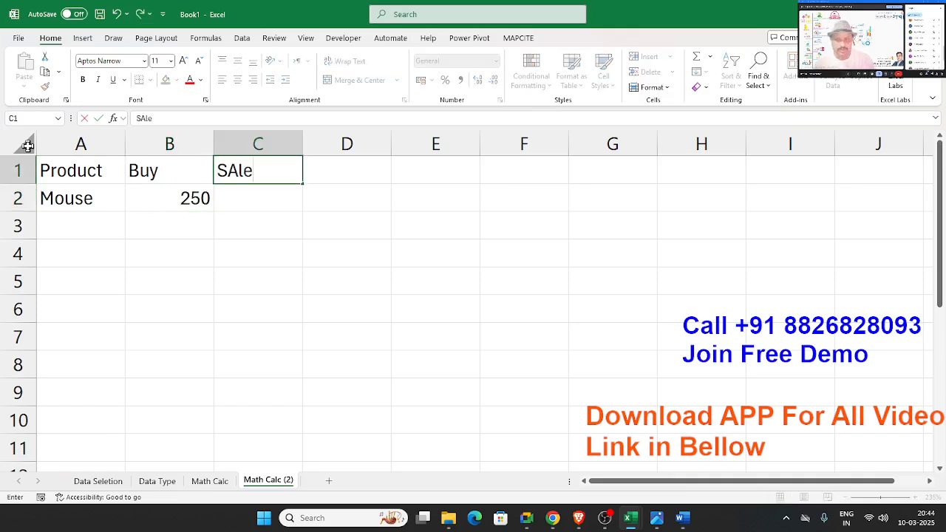
key(Return)
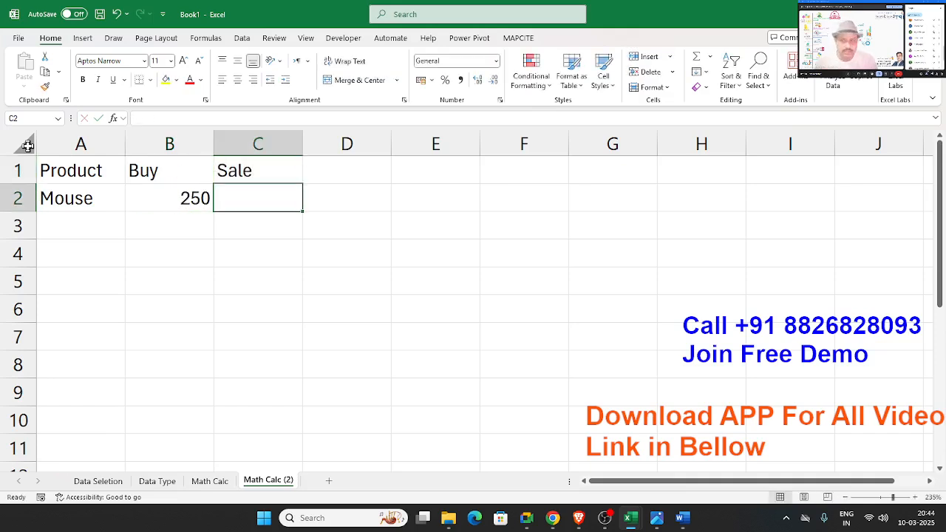
text(310)
key(Up)
key(Right)
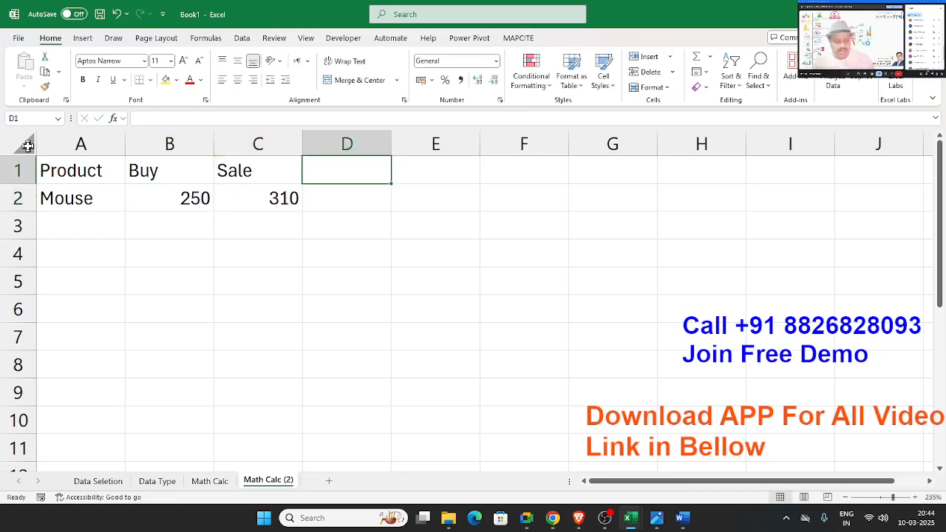
text(Prof)
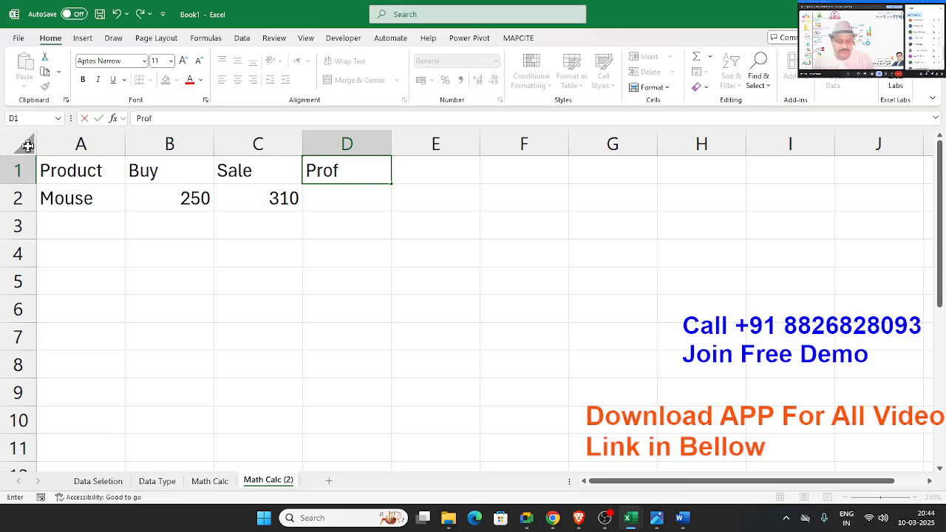
text(it %)
key(Return)
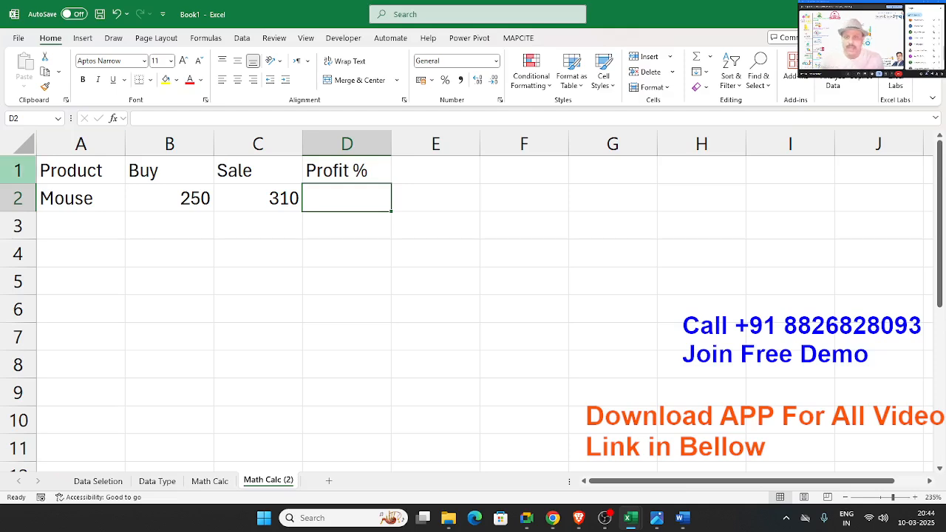
Step: Look through the function library categories, including the Financial functions, for a way to calculate the profit percentage
click(205, 38)
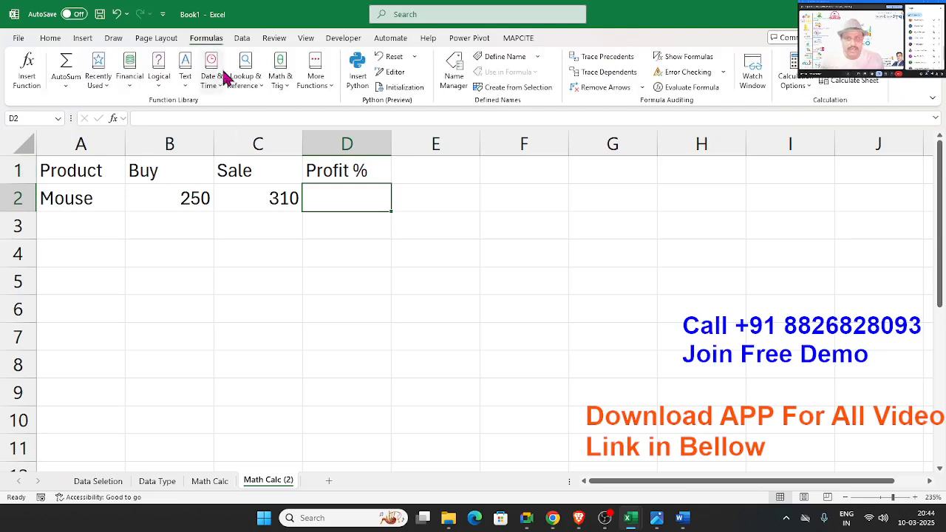
click(282, 84)
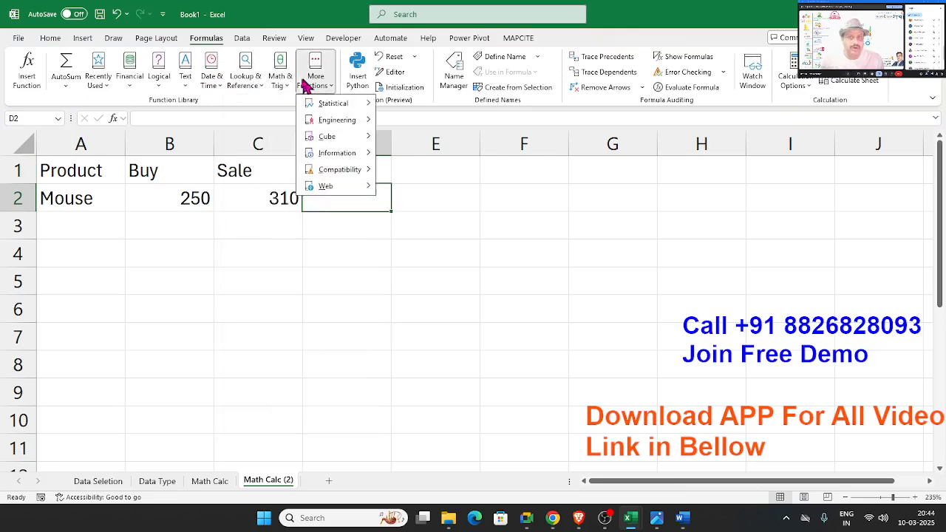
mouse_move(133, 76)
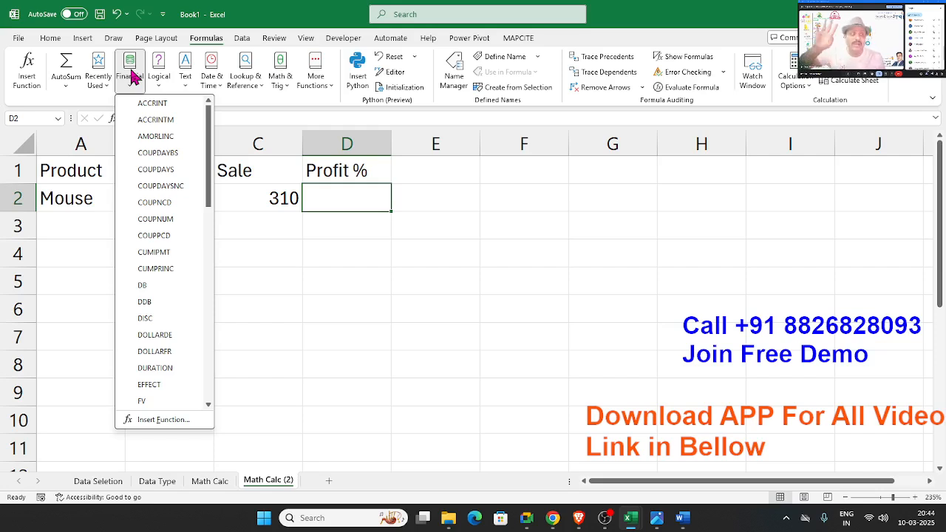
click(342, 243)
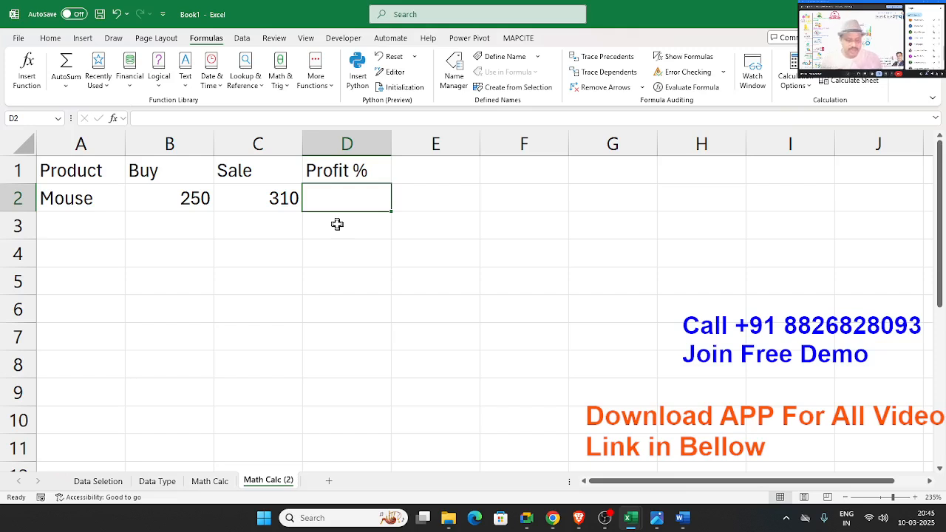
click(161, 284)
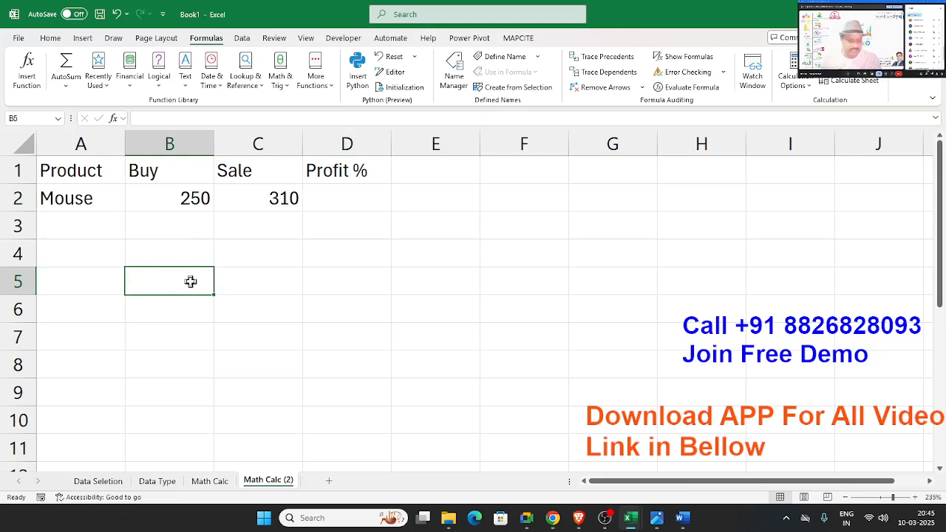
Step: Enter the sample numbers 20 in F1 and 30 in G1
click(539, 174)
text(20)
key(Tab)
text(30)
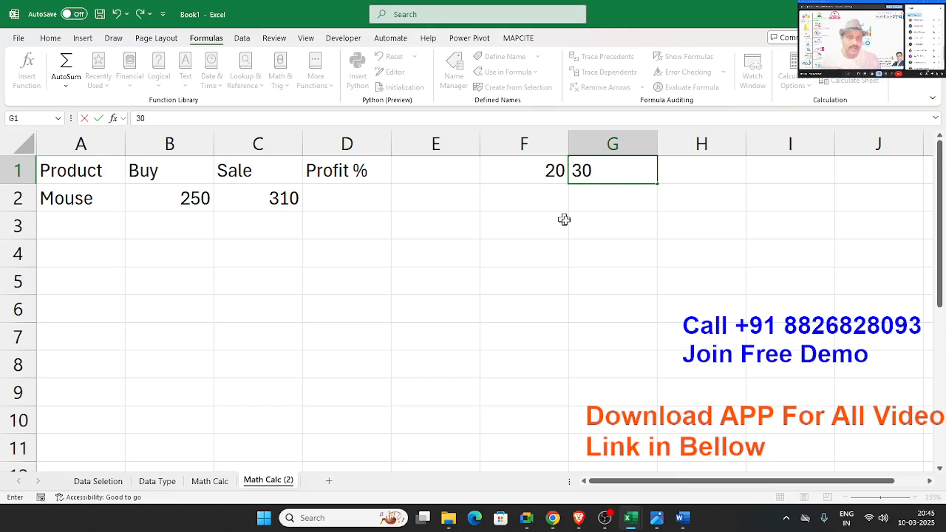
drag(555, 218, 606, 222)
Step: Enter the formula =F1+G1 in H1 to add the two sample numbers
click(692, 173)
text(=)
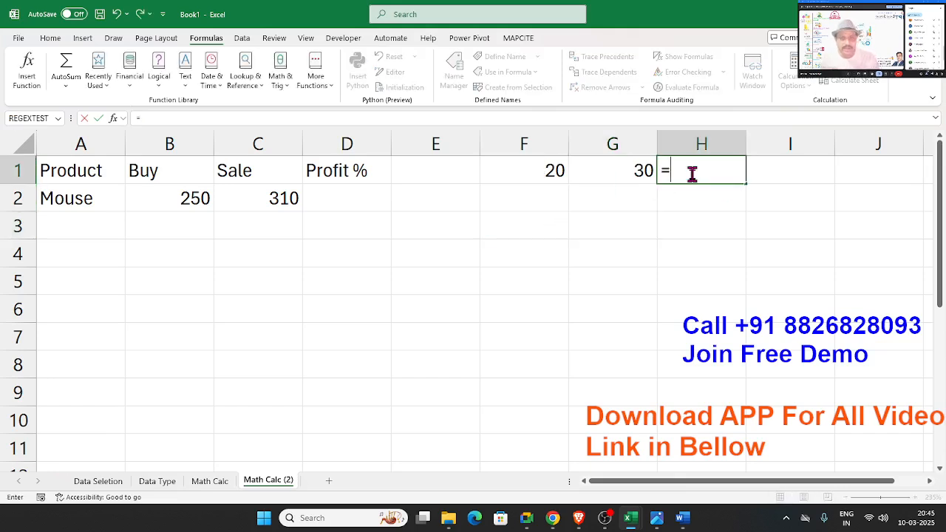
click(530, 169)
text(+)
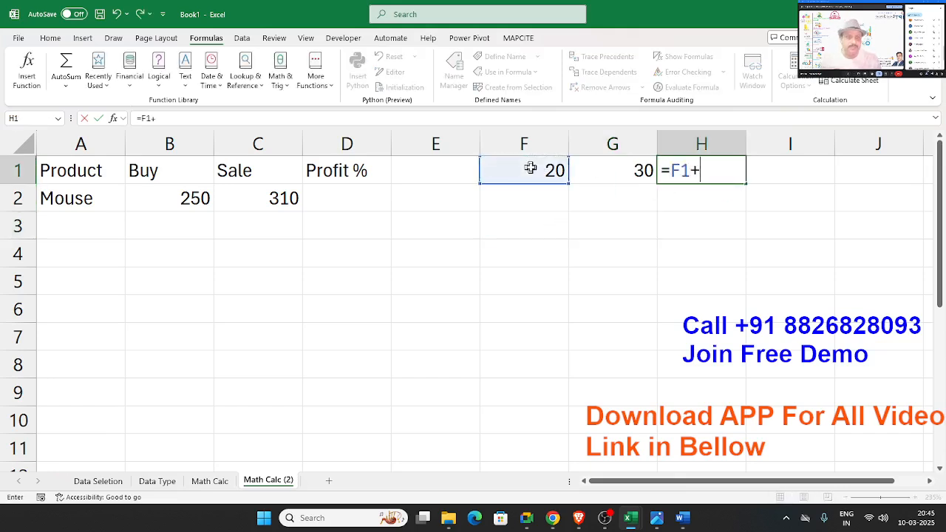
click(592, 168)
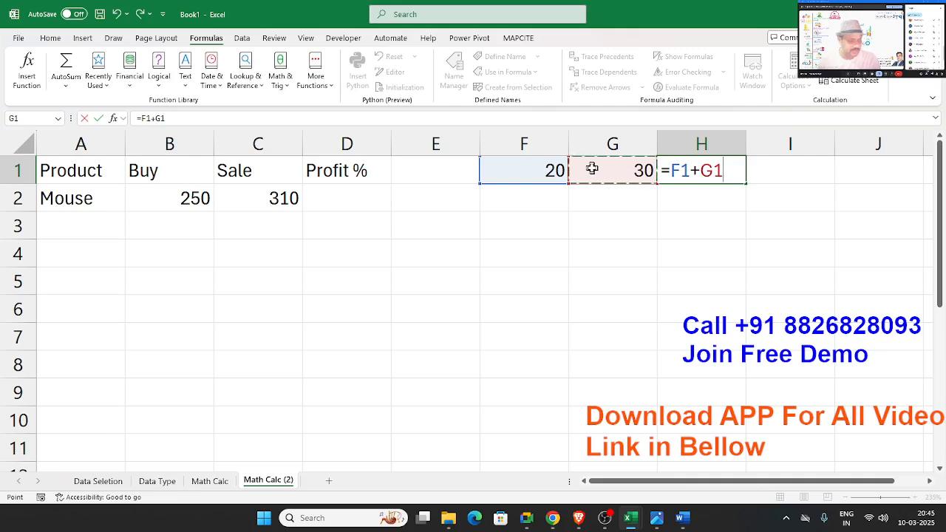
key(Return)
Step: Enter the formula =SUM(F1:G1) in H2 and reopen it to review its cell references
text(=sum)
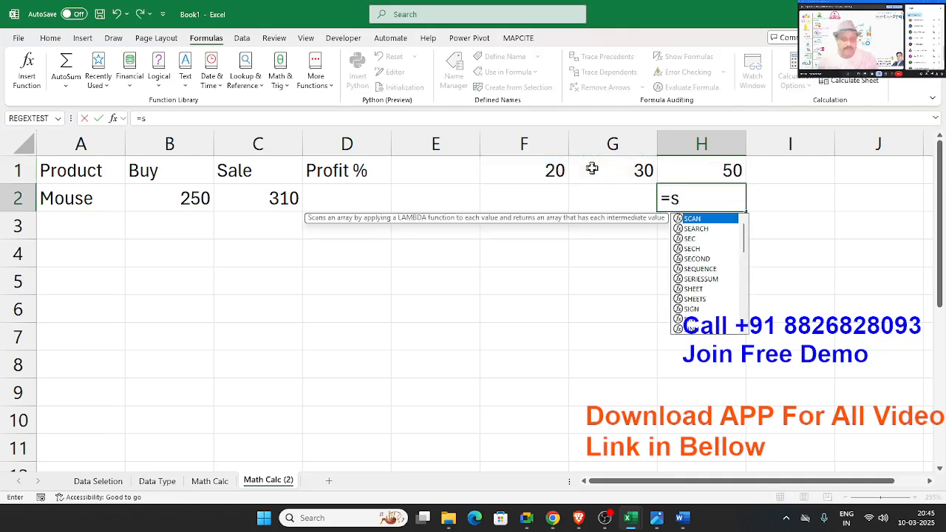
key(Tab)
click(592, 169)
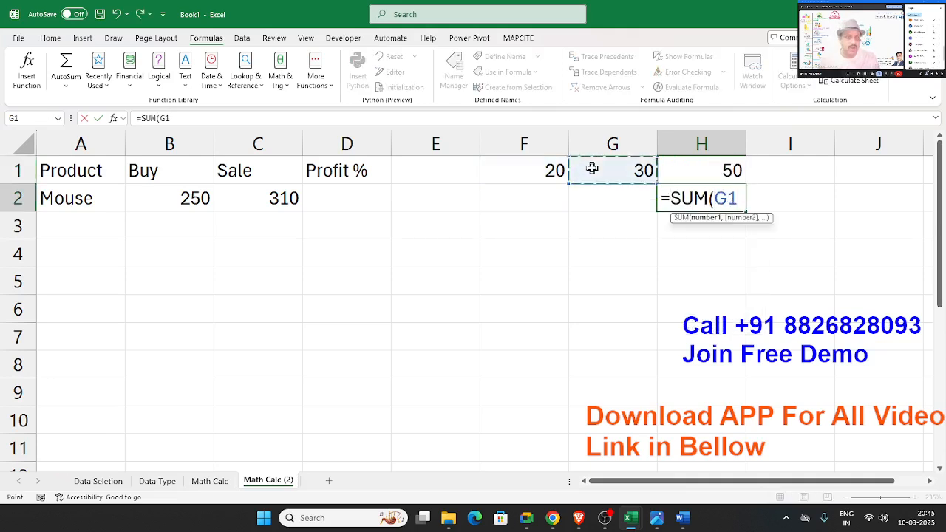
key(shift+Left)
text())
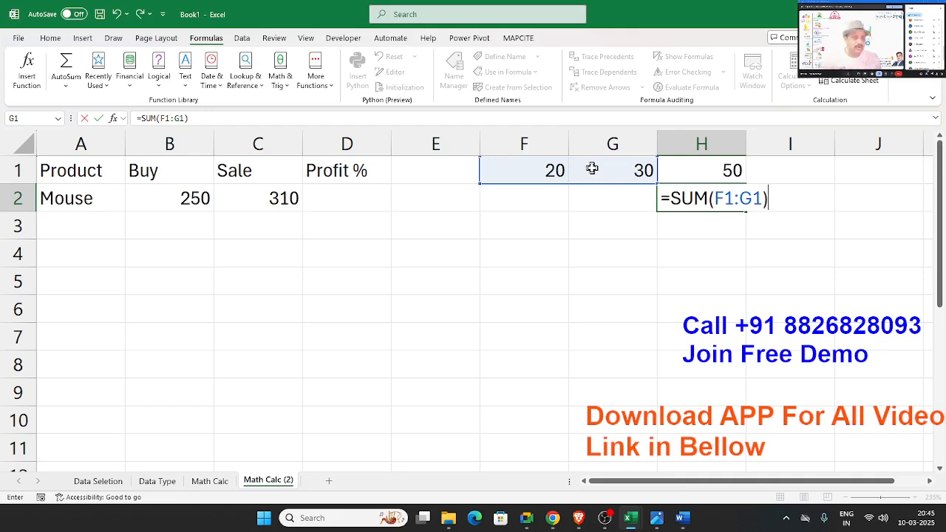
key(Return)
key(Up)
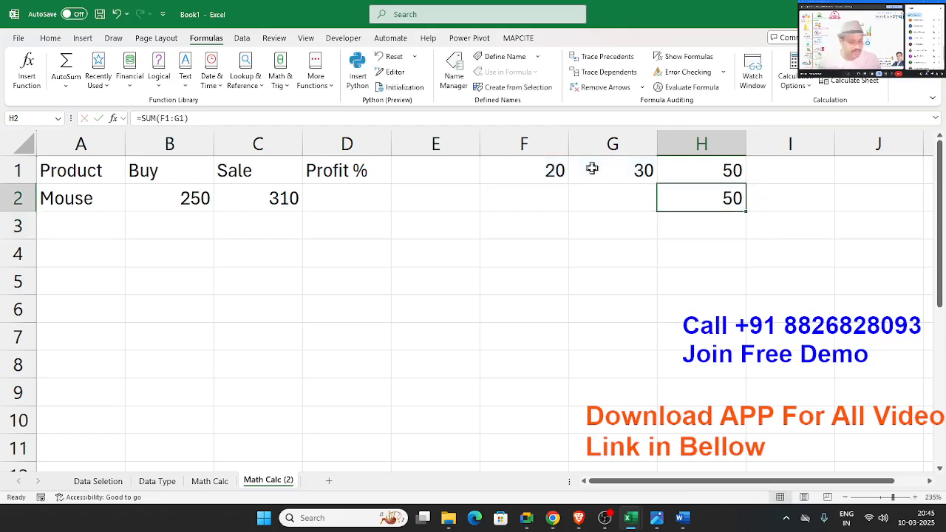
key(F2)
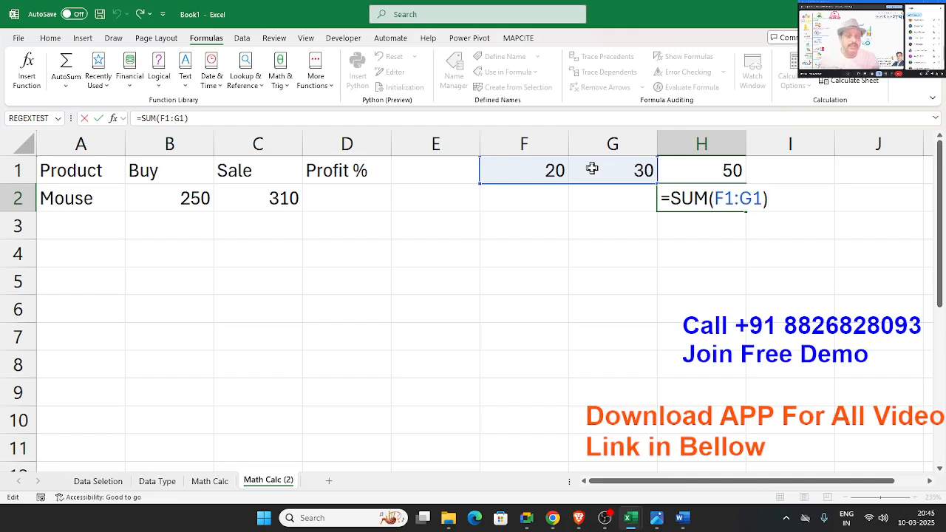
key(ctrl+Return)
Step: Clear the sample numbers and formulas from F1:H2
key(shift+Up)
key(shift+Left)
key(shift+Left)
key(Delete)
key(Up)
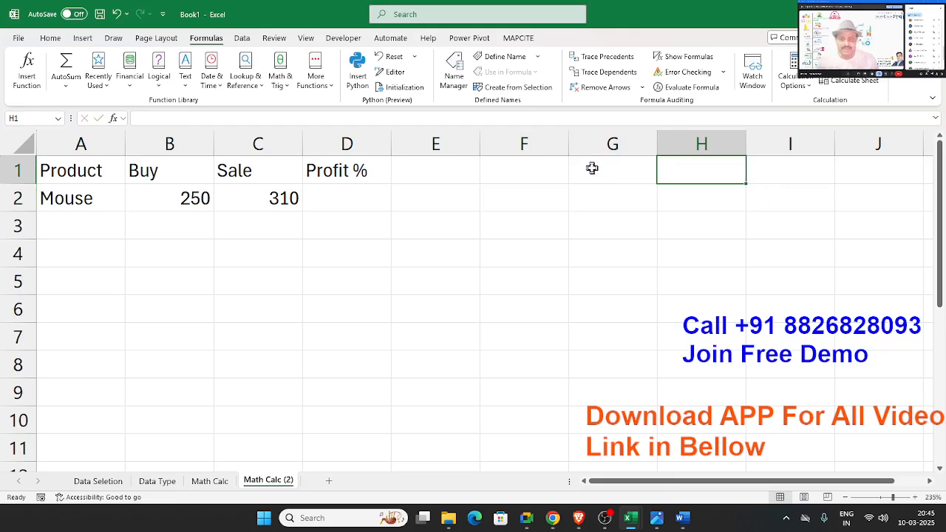
Step: List the arithmetic operators +, -, *, / and ^ down cells G1:G5
click(592, 168)
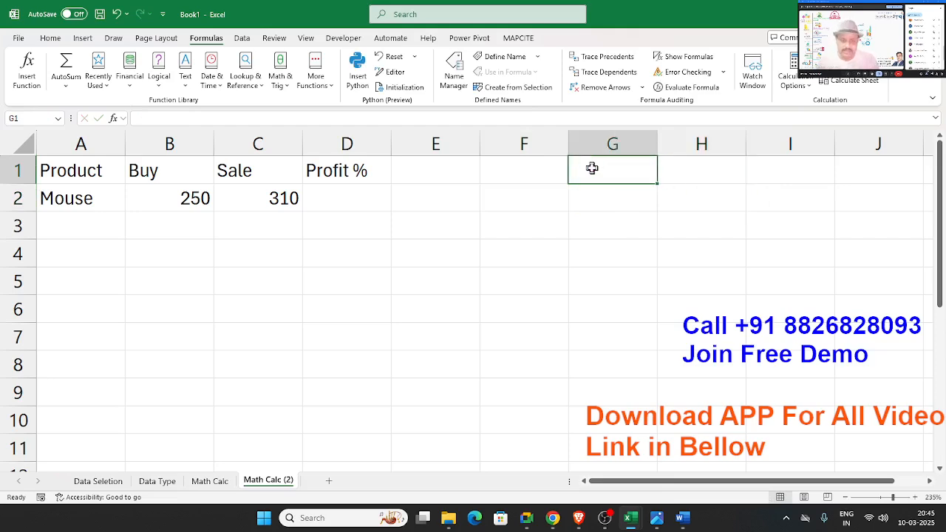
text(+)
key(Return)
text(-)
key(Return)
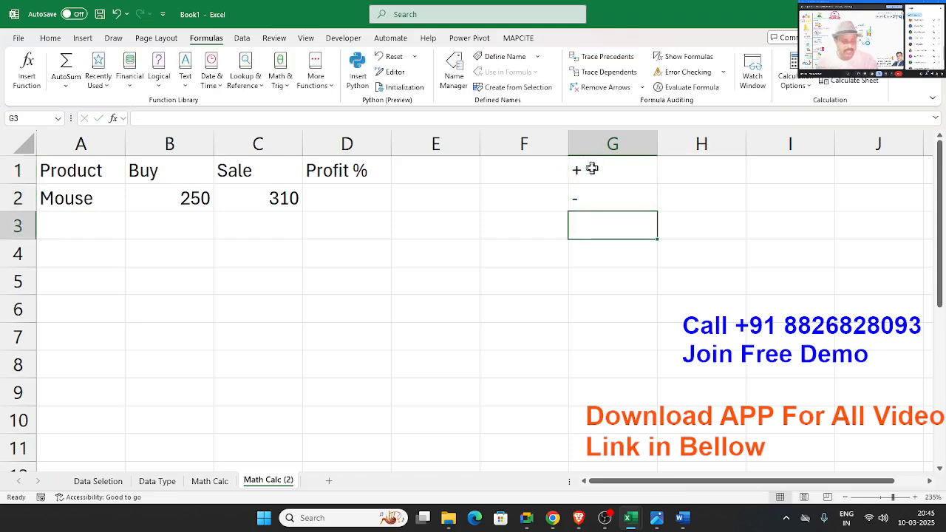
text(*)
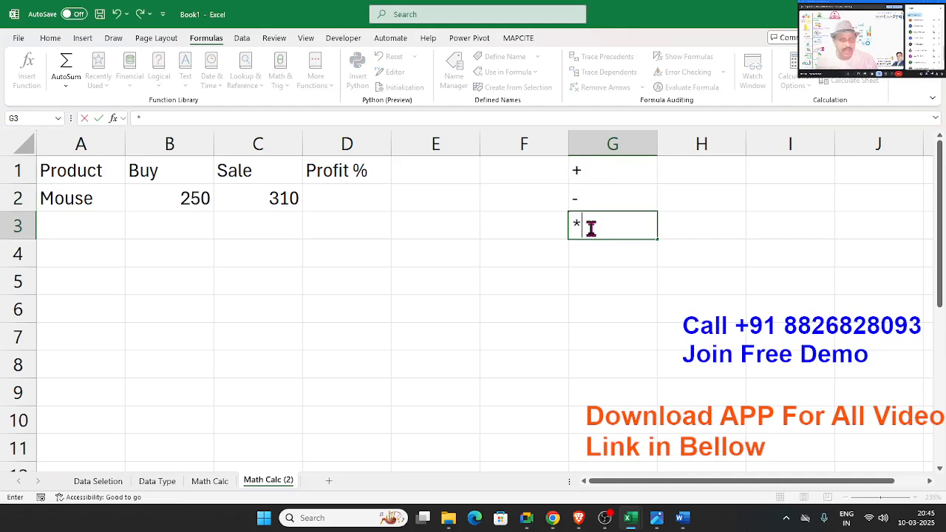
key(Return)
text(/)
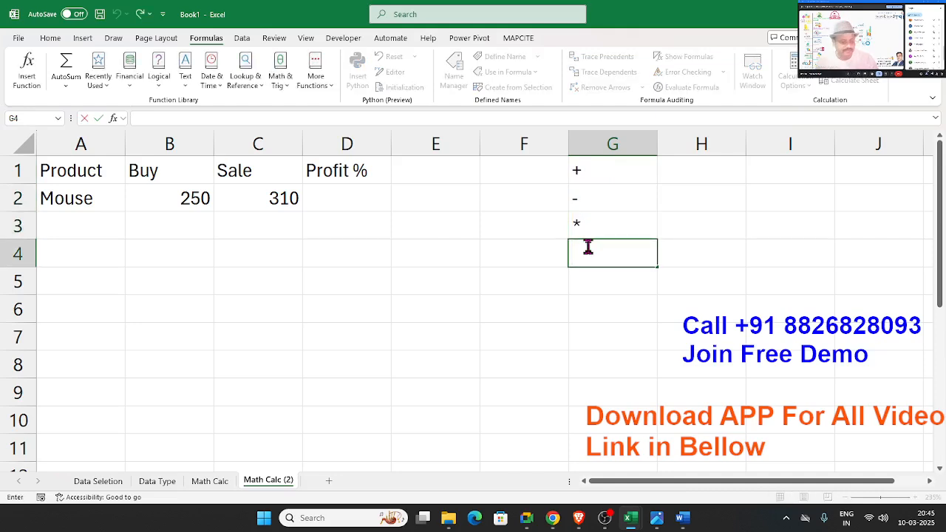
key(Return)
text(^)
key(Return)
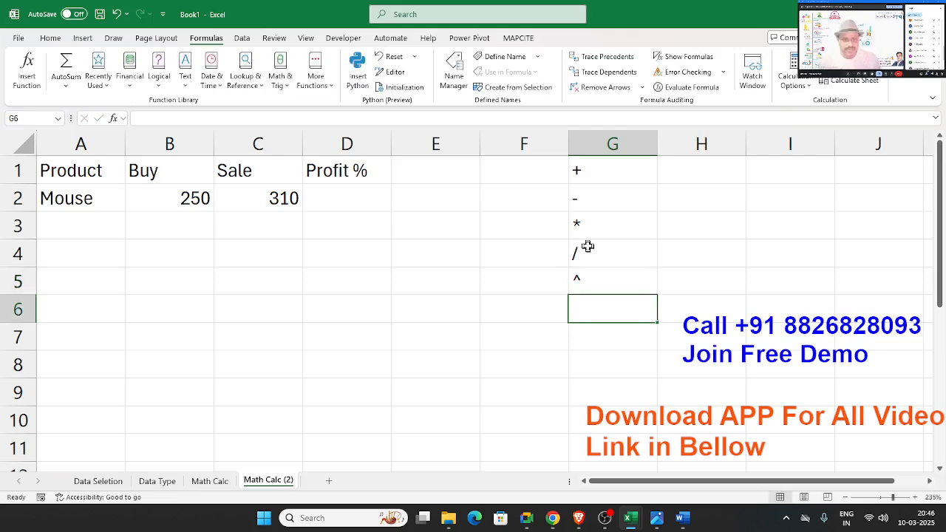
key(Up)
key(Left)
key(Left)
key(Left)
key(Left)
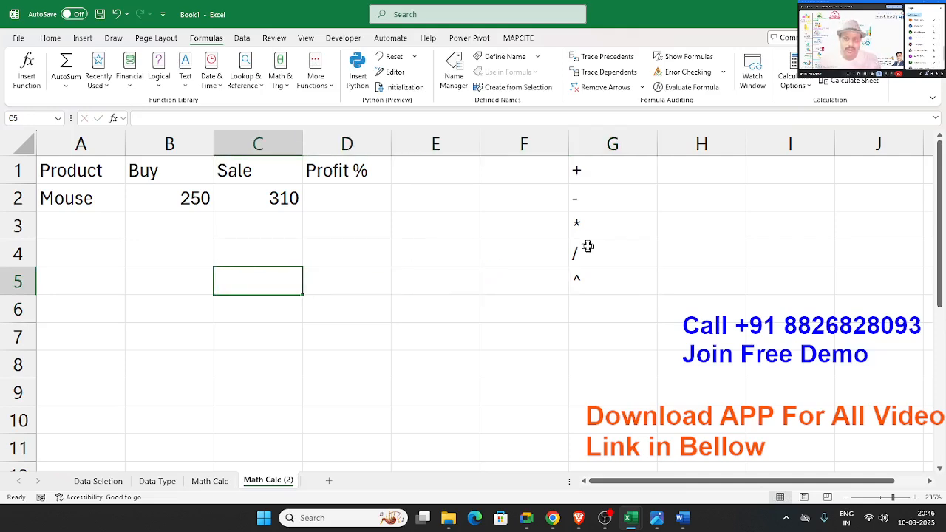
key(Up)
key(Up)
key(Up)
key(Right)
key(Right)
key(Right)
key(Right)
key(Up)
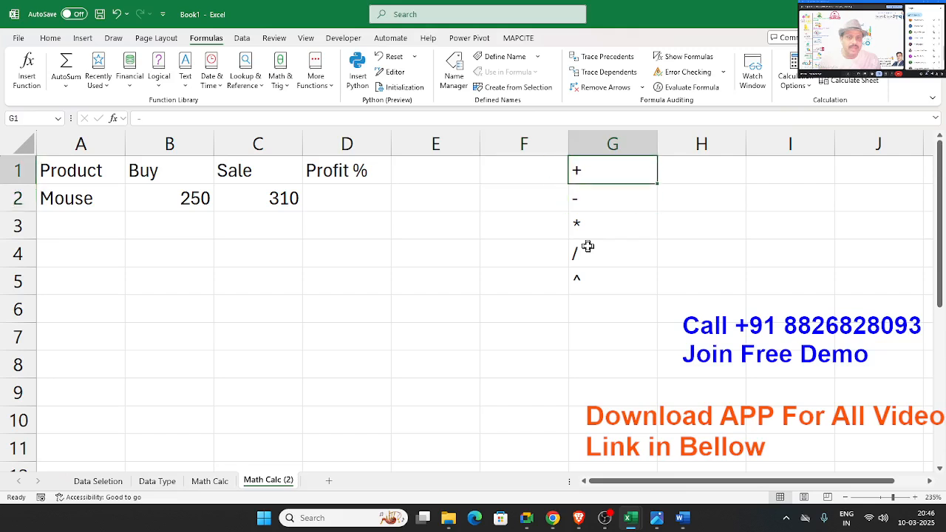
key(ctrl+shift+Down)
key(Left)
key(Left)
key(Left)
key(Down)
key(Up)
key(Down)
key(Down)
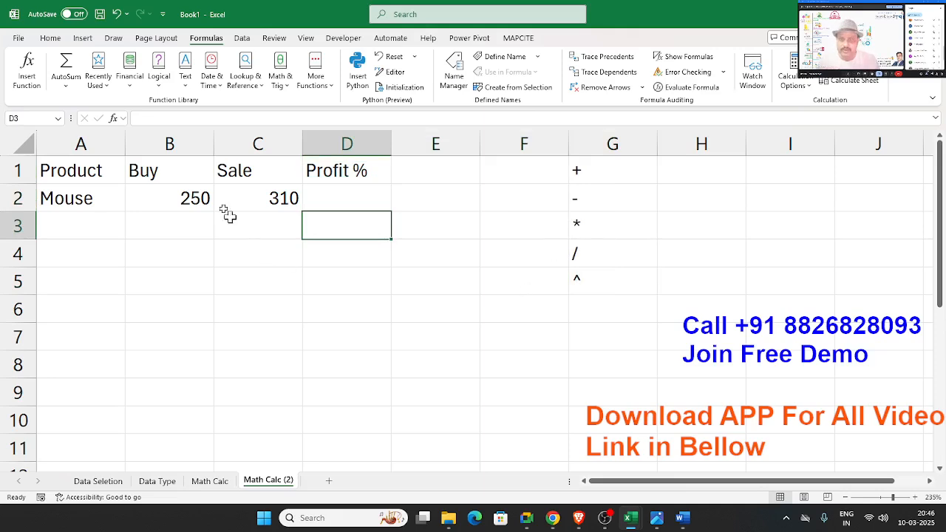
Step: Handwrite "P% =" in pink ink below the Profit % column, redoing the percent sign where needed
click(83, 38)
click(114, 38)
click(140, 67)
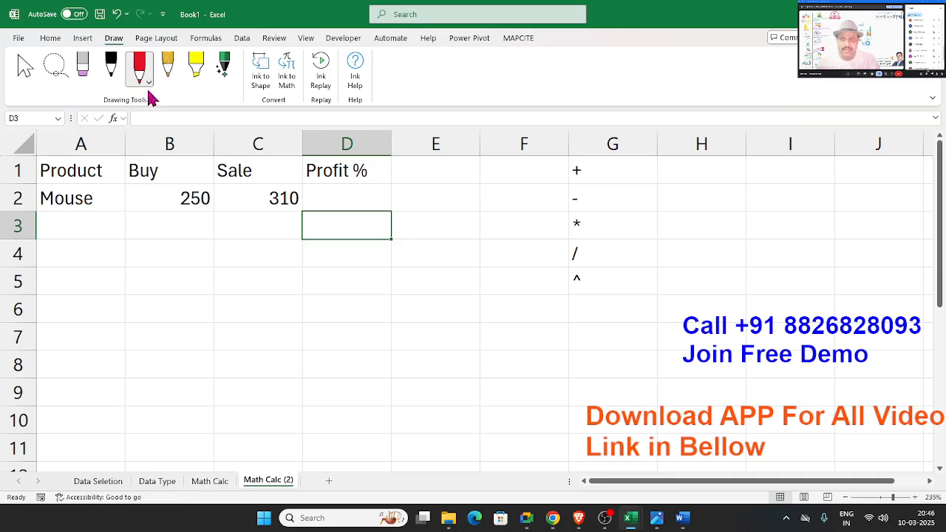
click(149, 83)
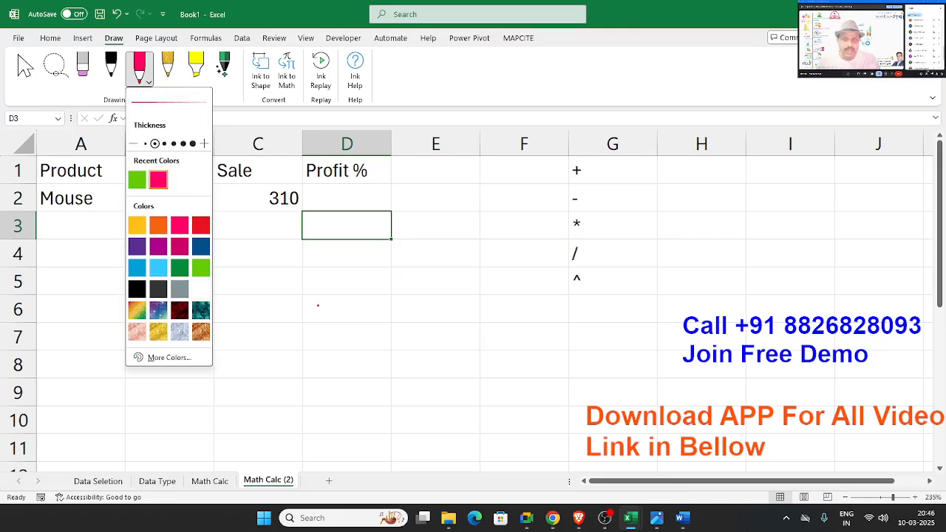
drag(298, 297, 314, 338)
mouse_move(298, 295)
mouse_down()
mouse_move(332, 298)
mouse_move(319, 308)
mouse_move(380, 326)
mouse_up()
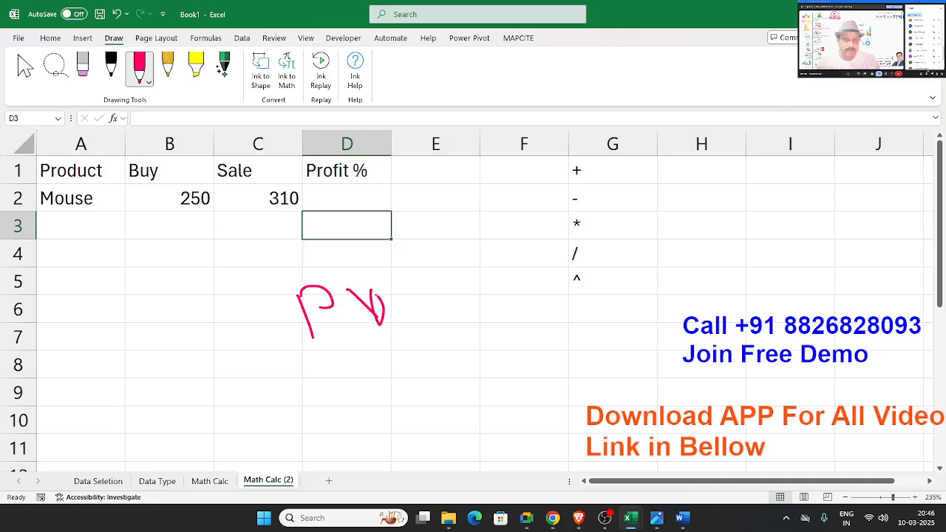
key(ctrl+z)
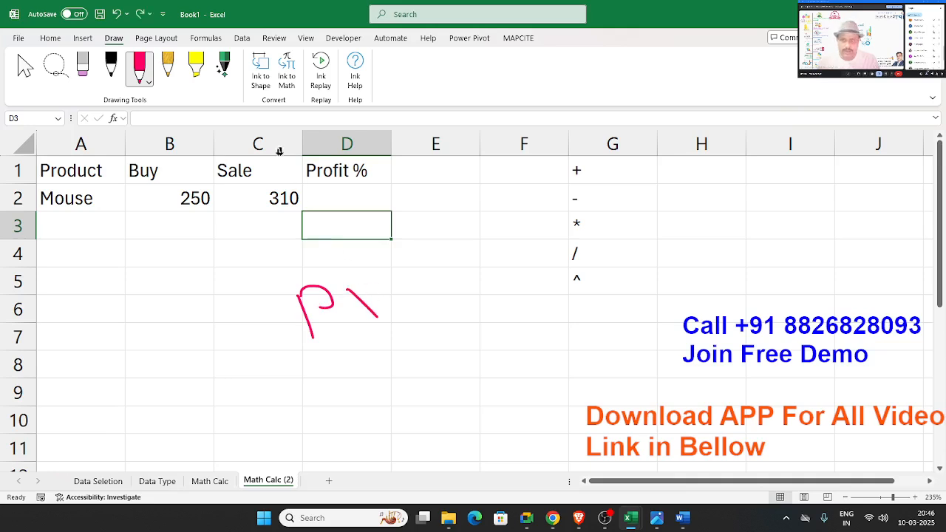
click(148, 81)
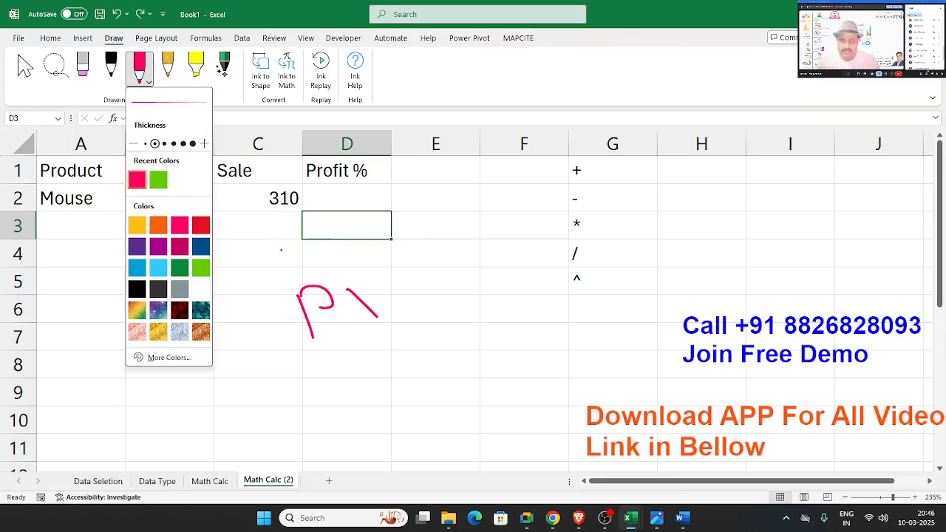
mouse_move(381, 299)
mouse_down()
mouse_move(380, 312)
mouse_move(392, 311)
mouse_move(344, 300)
mouse_move(402, 290)
mouse_up()
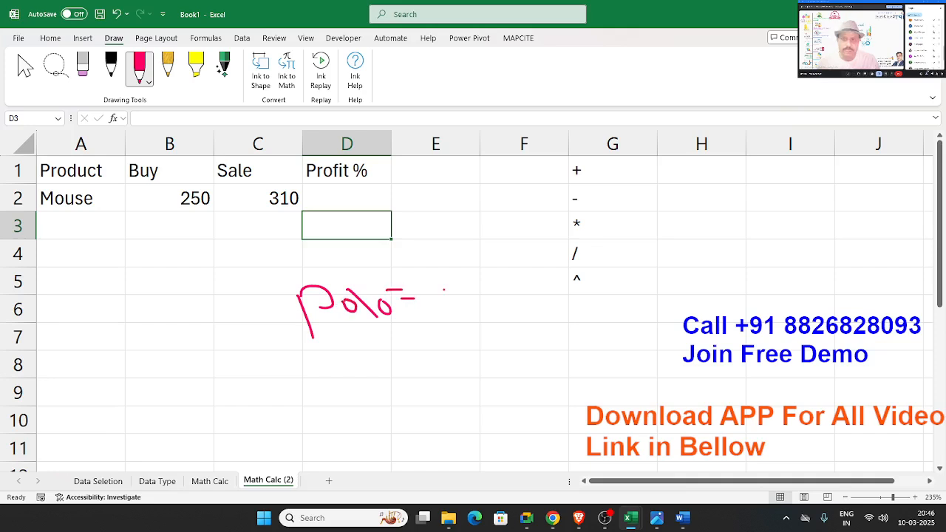
Step: Handwrite the fraction S - B over B after the equals sign, followed by × 100
mouse_move(460, 254)
mouse_down()
mouse_move(449, 256)
mouse_move(464, 282)
mouse_move(444, 291)
mouse_up()
mouse_move(501, 251)
mouse_down()
mouse_move(503, 287)
mouse_move(514, 247)
mouse_move(509, 284)
mouse_up()
drag(431, 314, 550, 281)
mouse_move(486, 316)
mouse_down()
mouse_move(488, 351)
mouse_move(494, 314)
mouse_move(504, 330)
mouse_move(489, 348)
mouse_up()
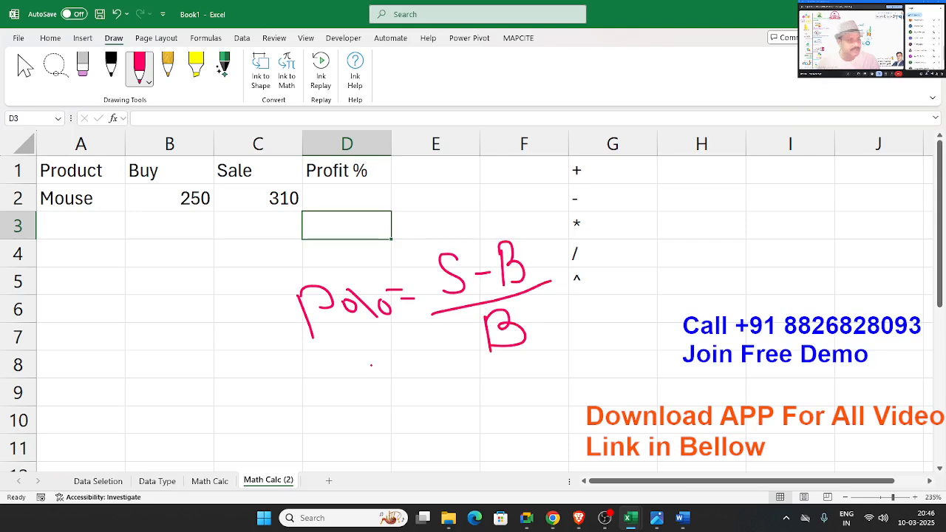
mouse_move(561, 268)
mouse_down()
mouse_move(580, 283)
mouse_move(570, 291)
mouse_up()
mouse_move(593, 260)
mouse_down()
mouse_move(595, 278)
mouse_move(641, 270)
mouse_up()
Step: Cross out the handwritten × 100 and circle the S - B over B fraction, then stop inking
drag(673, 215, 584, 303)
drag(559, 250, 672, 284)
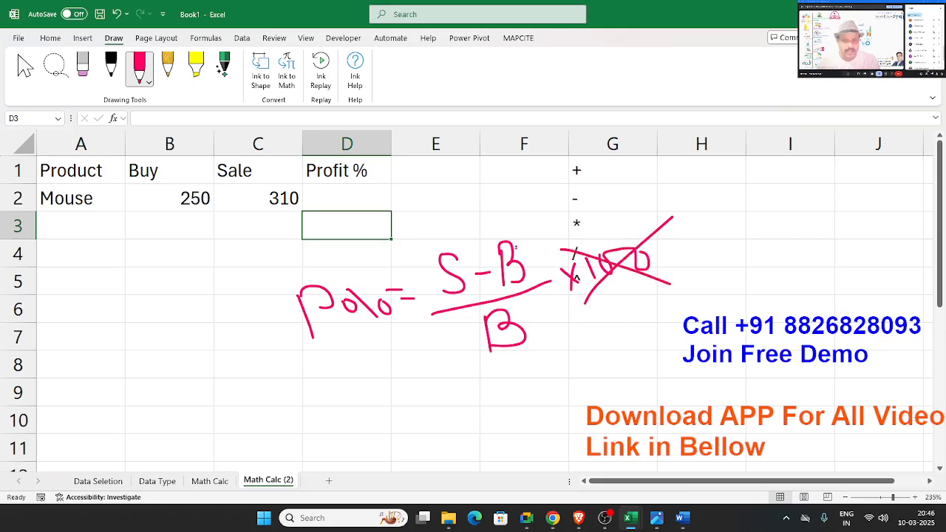
mouse_move(428, 233)
mouse_down()
mouse_move(414, 370)
mouse_move(571, 270)
mouse_move(436, 232)
mouse_move(406, 283)
mouse_up()
click(24, 66)
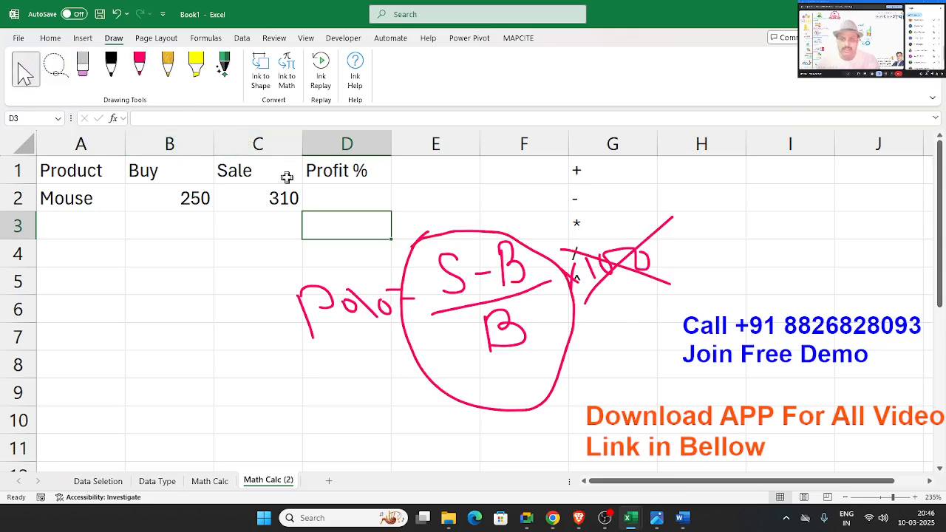
Step: Enter the profit formula =(C2-B2)/B2 in D2
click(324, 194)
text(=)
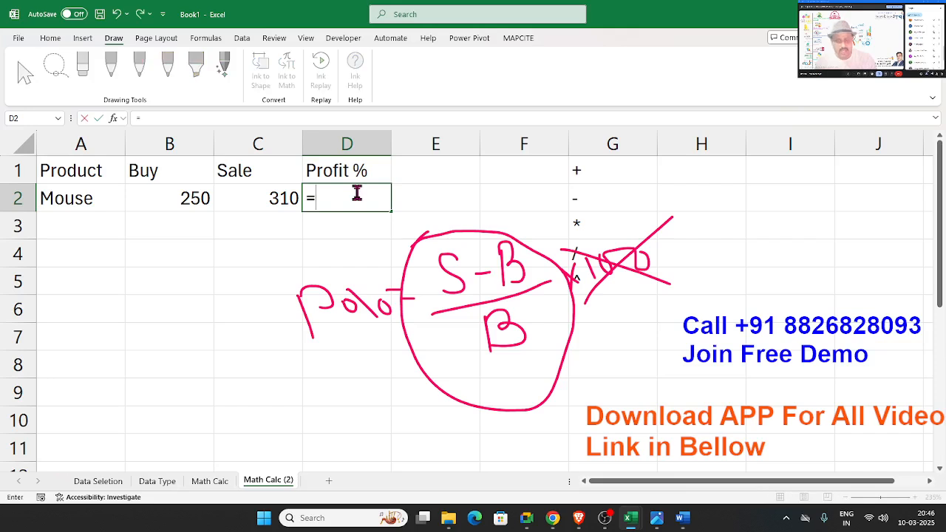
text(()
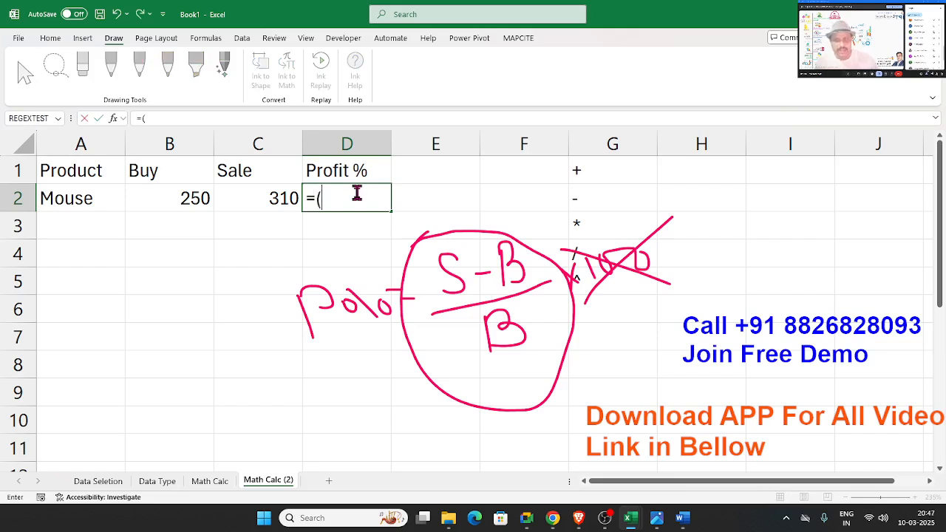
click(247, 199)
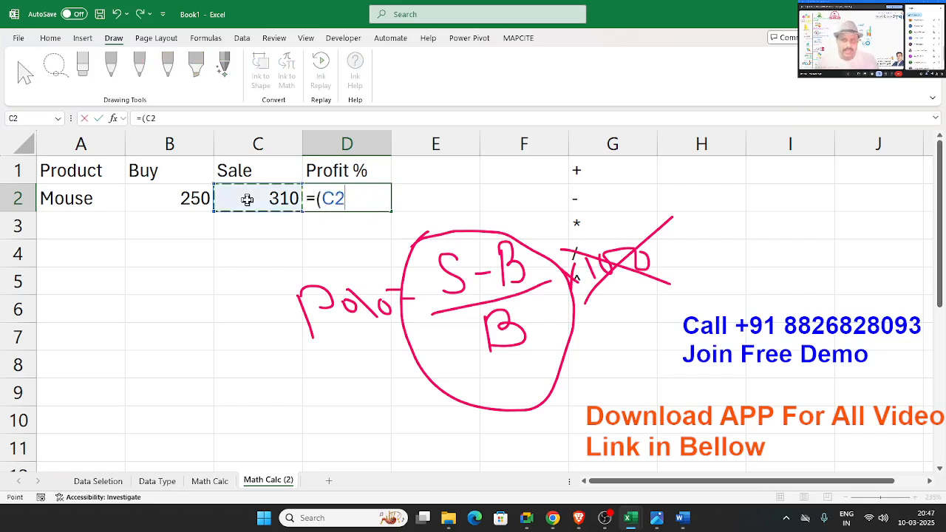
text(-)
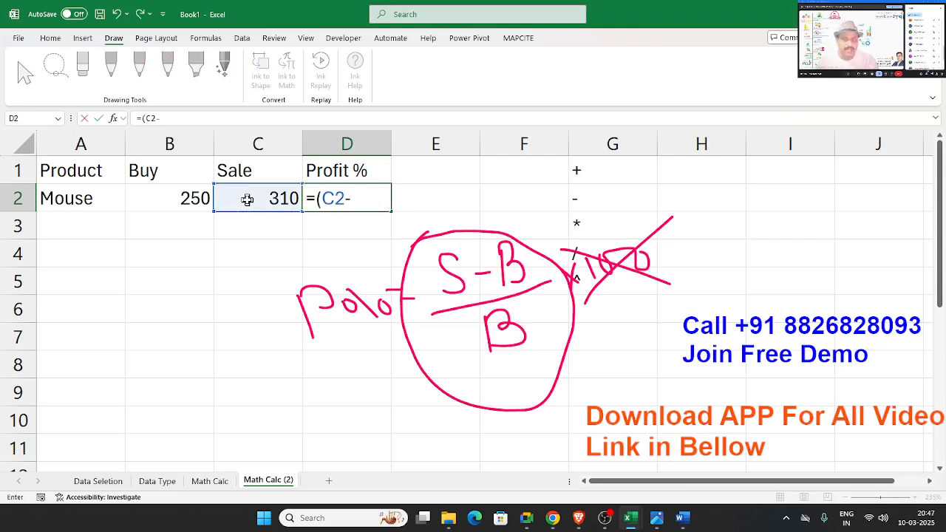
click(190, 198)
text()/)
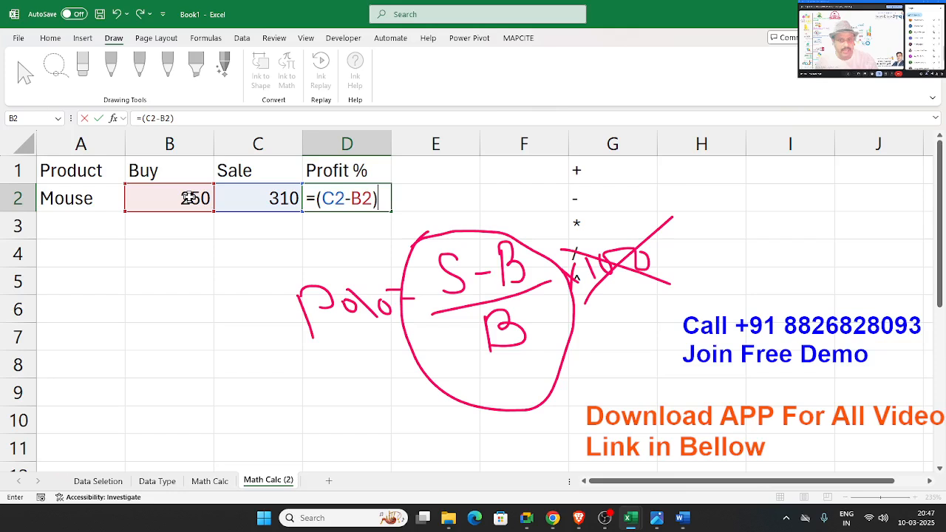
click(189, 198)
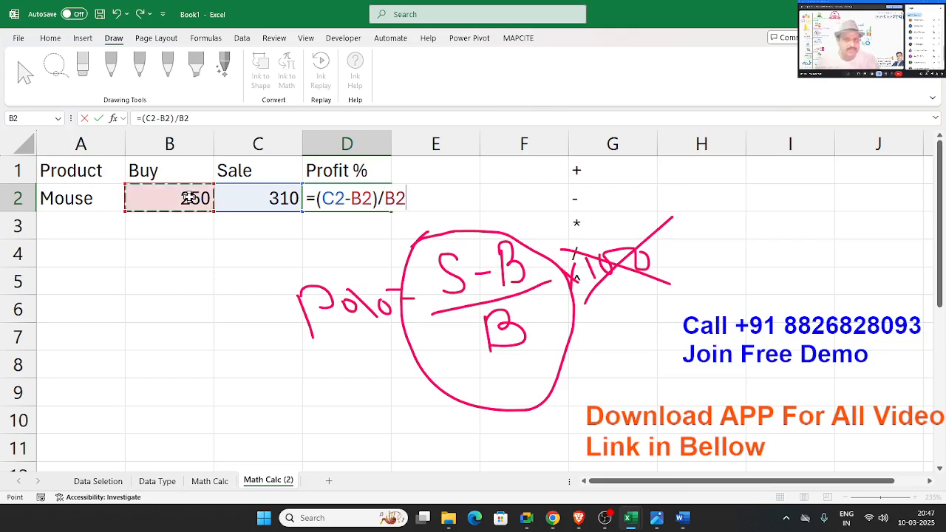
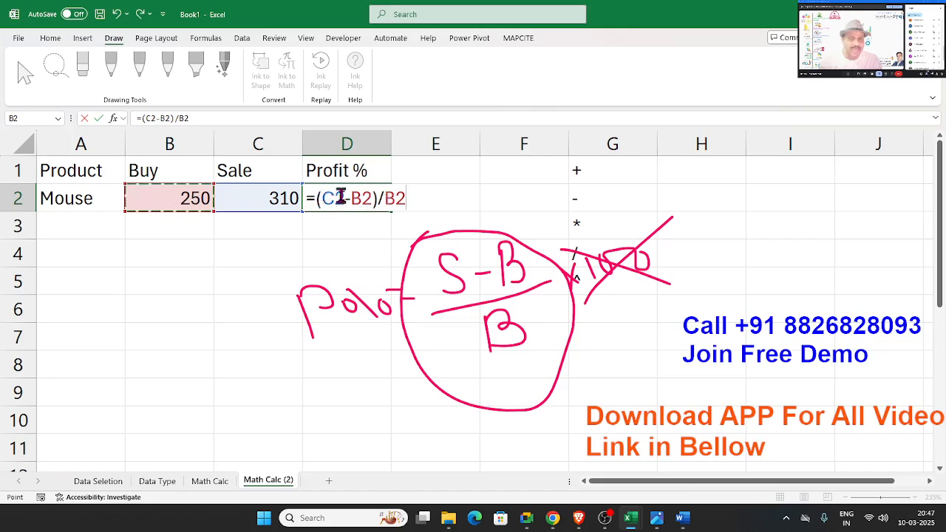
key(Return)
Step: Format the profit result in D2 as a percentage
key(Up)
click(50, 38)
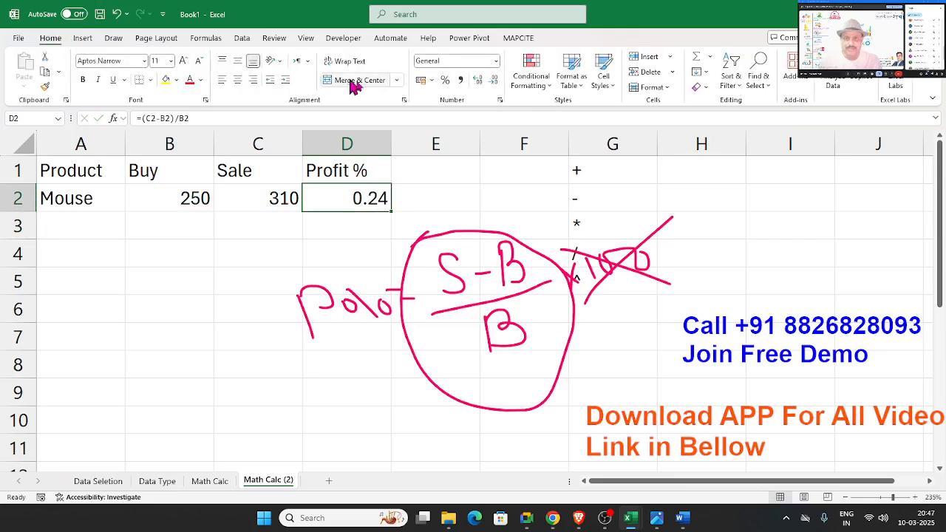
click(447, 81)
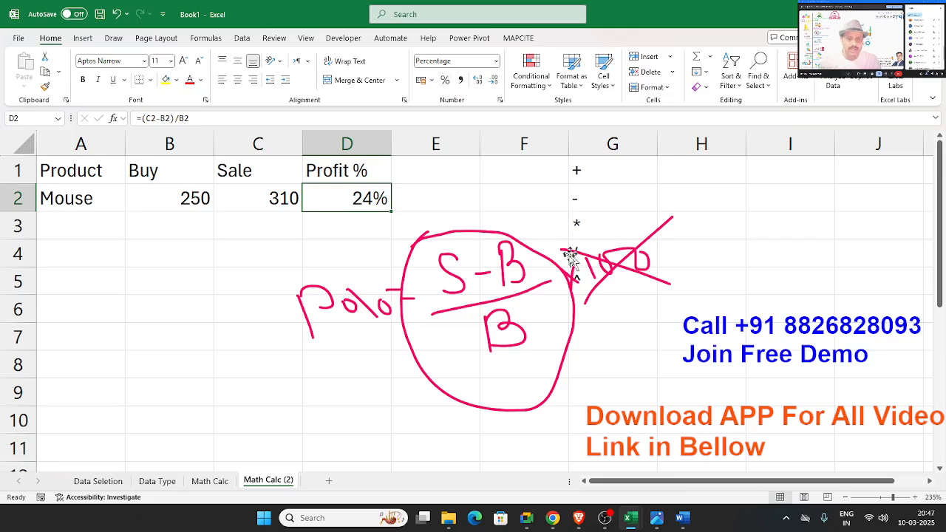
Step: Delete the handwritten profit percentage formula and its leftover ink strokes from the sheet
click(568, 273)
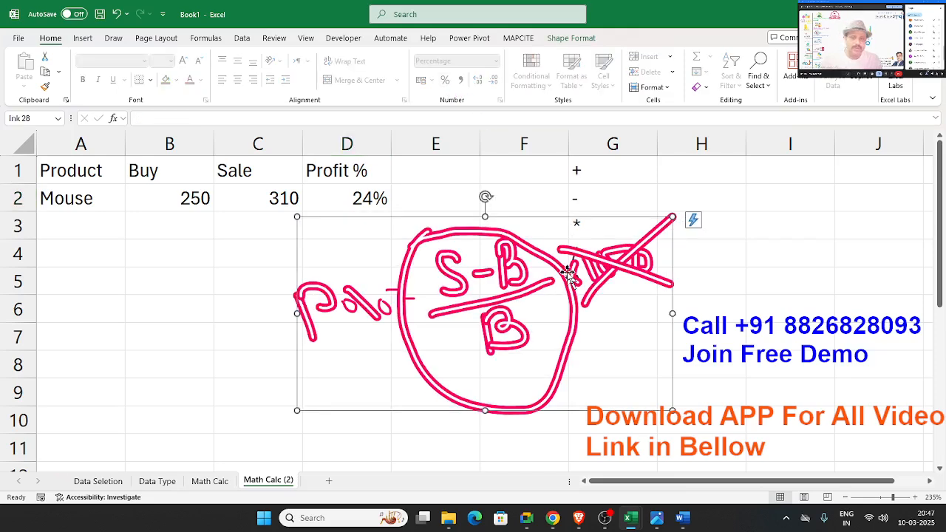
key(Delete)
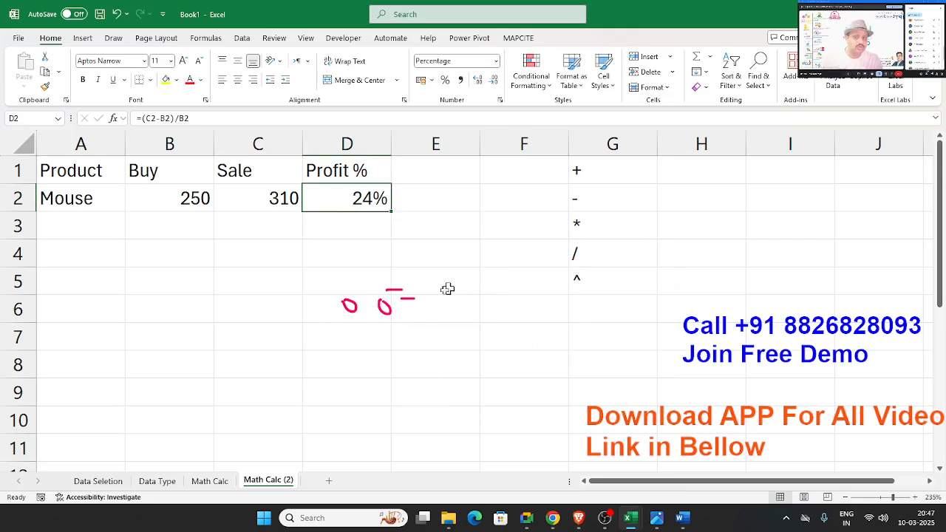
click(408, 298)
key(Delete)
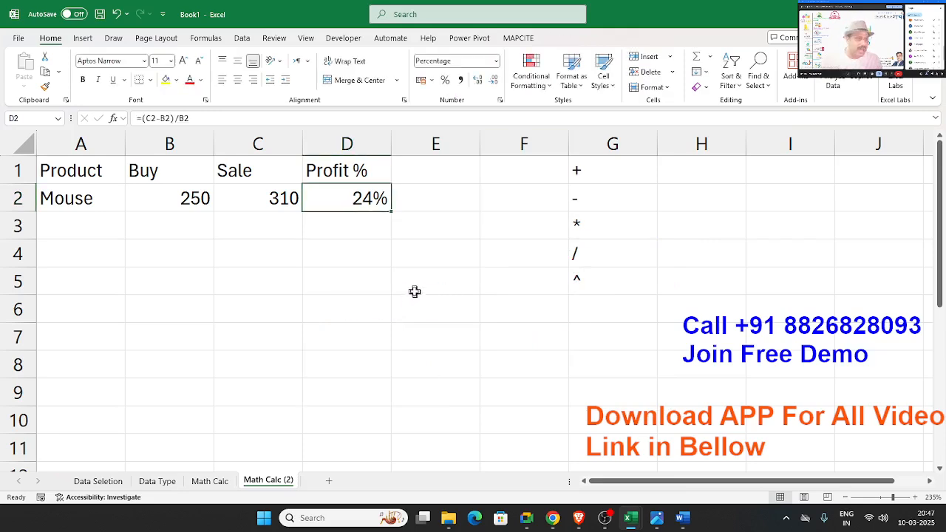
Step: Enter the label P in A4 and the principal 50000 in B4
click(101, 255)
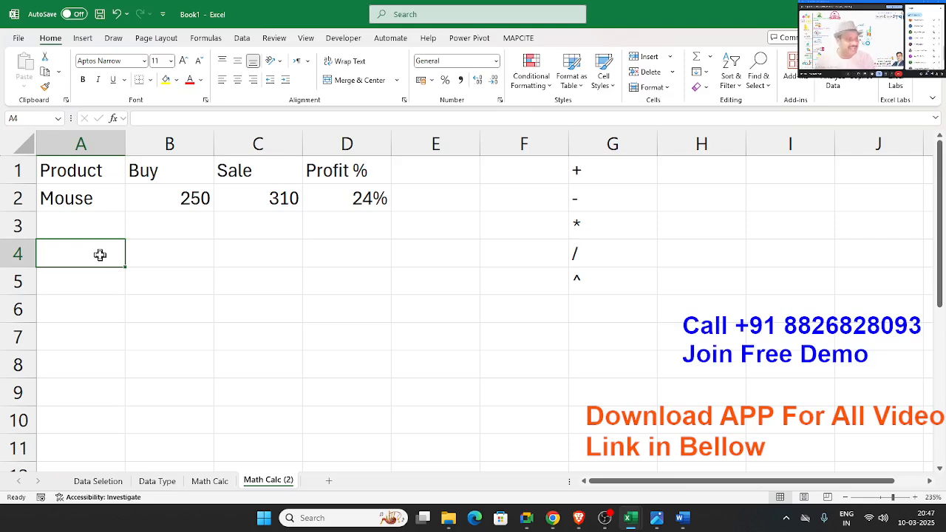
text(P)
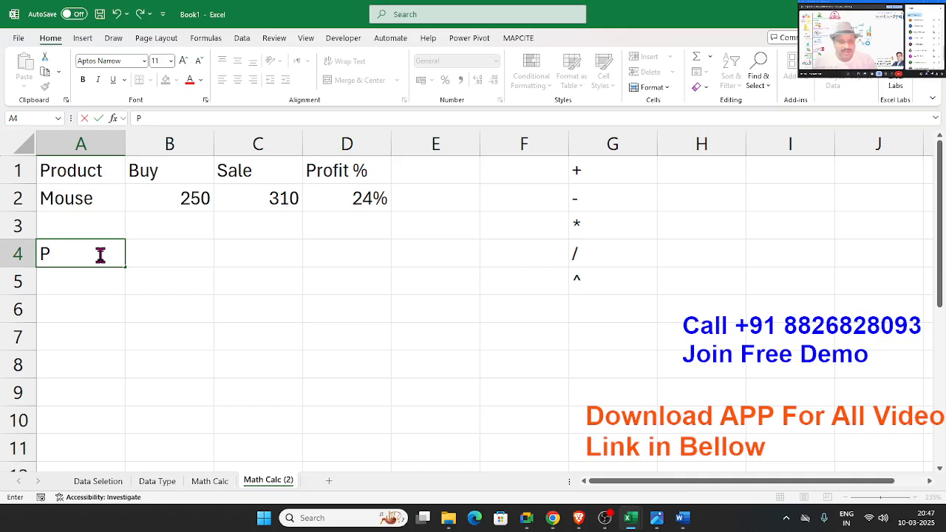
key(Tab)
text(50000)
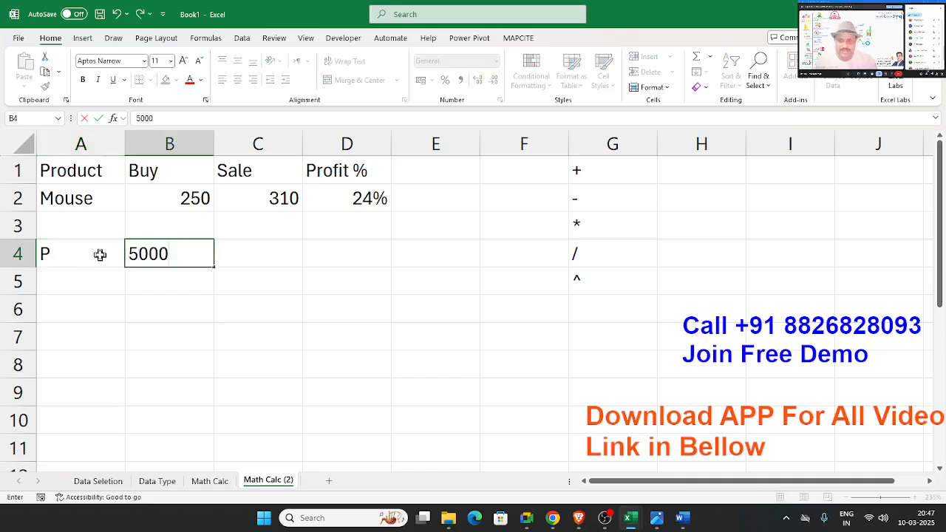
key(Return)
Step: Enter the label R in A5 and the rate 13% in B5
text(R)
key(Tab)
key(Up)
key(Left)
key(Right)
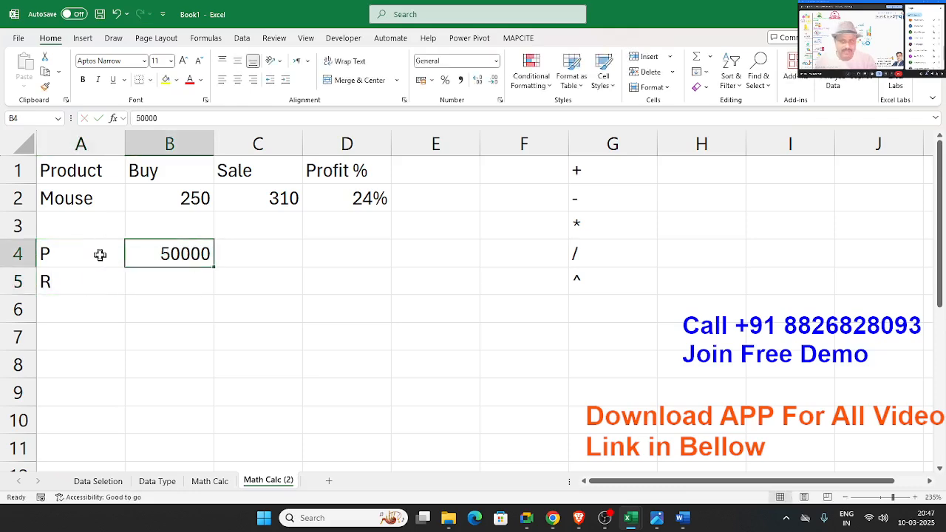
key(Down)
text(3)
key(BackSpace)
text(13%)
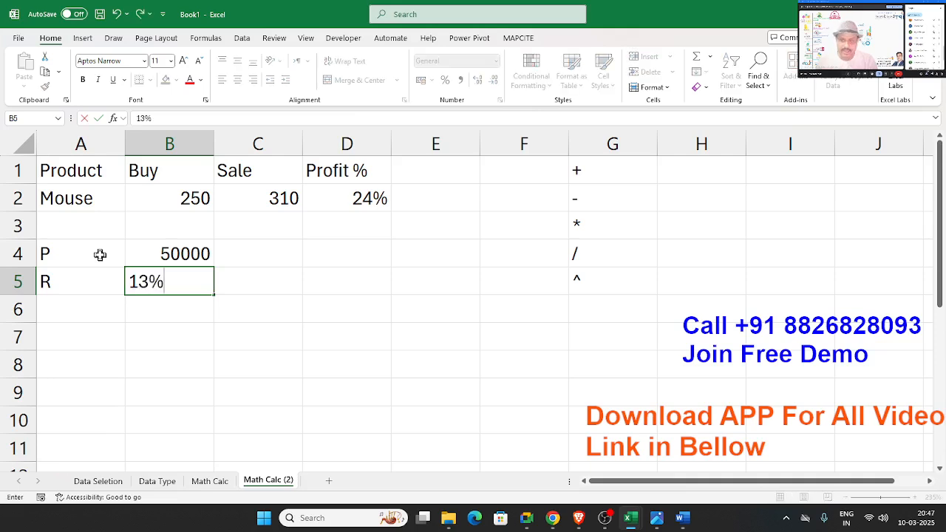
key(Return)
Step: Enter the label T in A6 with the value 3 in B6, and the label Amt in C7
text(T)
key(Tab)
text(1)
key(BackSpace)
text(3)
key(Tab)
key(Down)
text(Amt)
key(Tab)
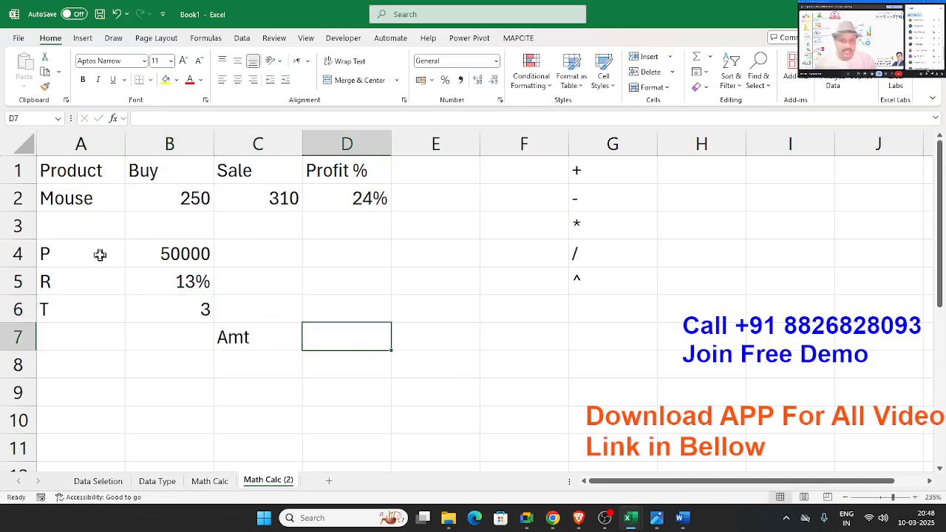
text(=fv)
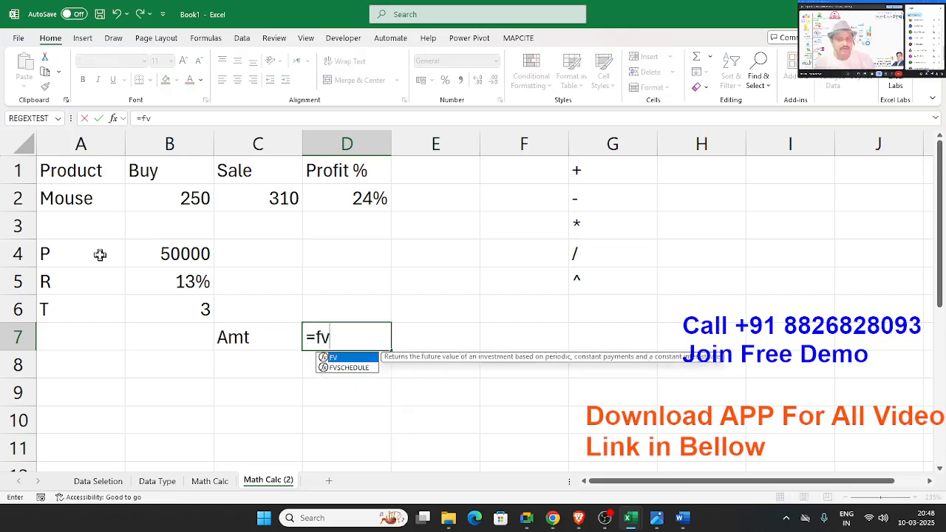
key(Tab)
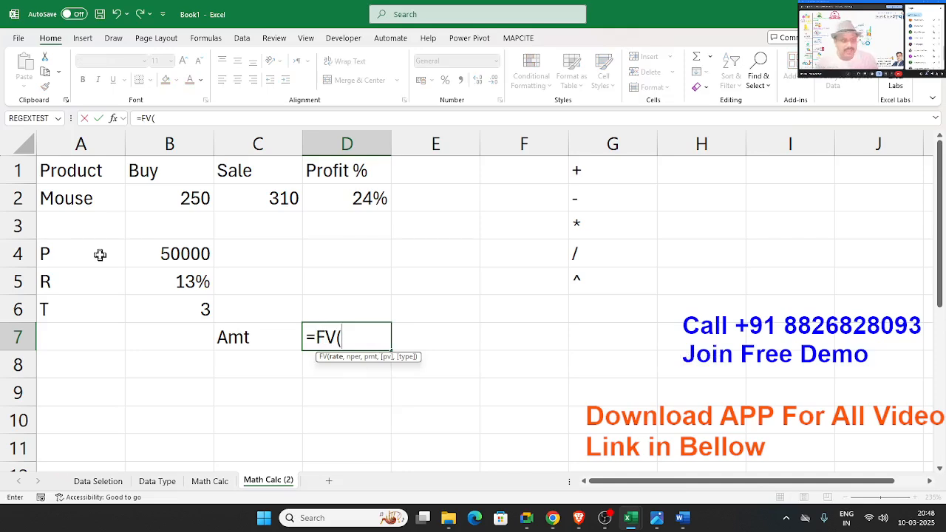
key(Escape)
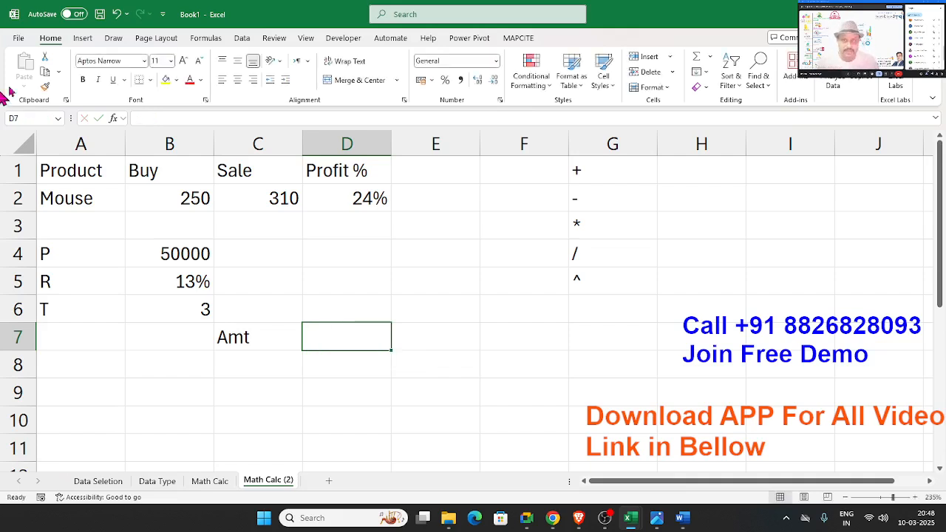
Step: Handwrite A = P × with the pink pen in the empty area beside the Amt cells
click(344, 39)
click(112, 38)
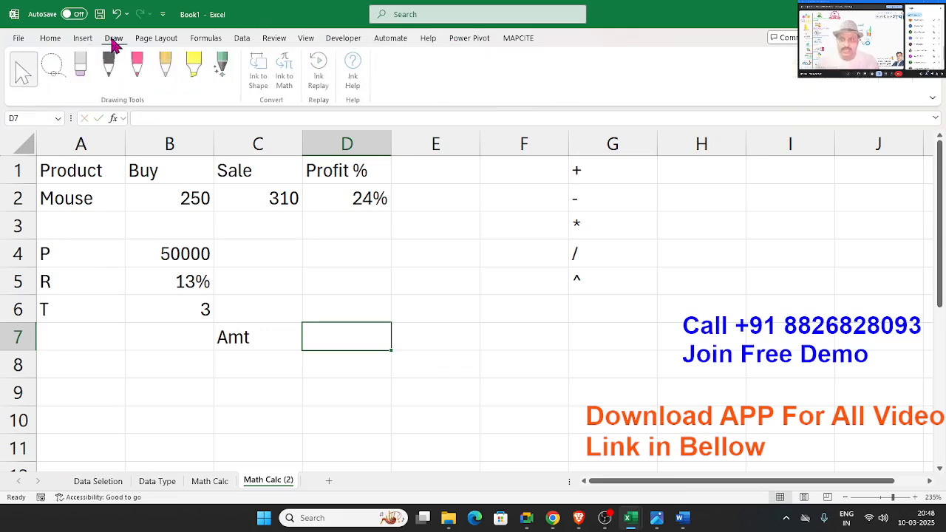
click(140, 84)
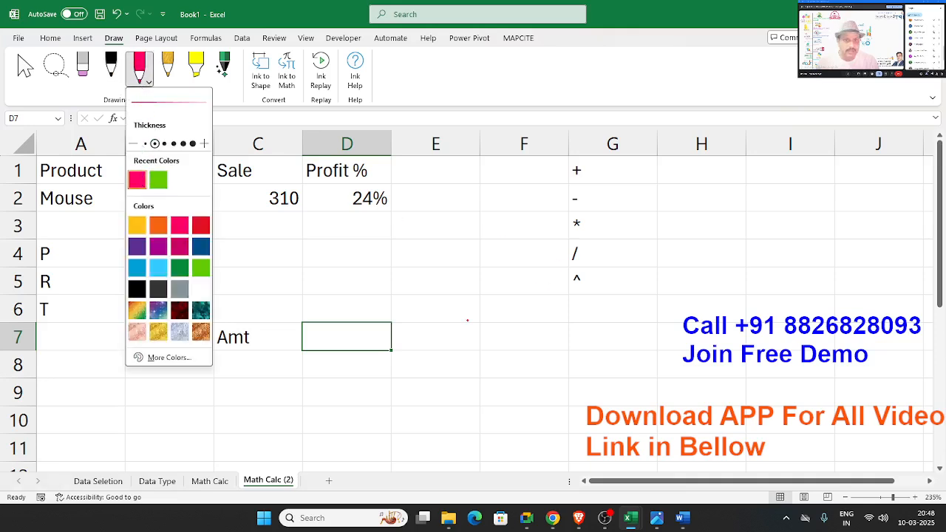
click(471, 320)
mouse_move(446, 342)
mouse_down()
mouse_move(484, 329)
mouse_move(488, 341)
mouse_move(494, 318)
mouse_move(535, 313)
mouse_move(538, 323)
mouse_up()
drag(551, 280, 568, 320)
mouse_move(556, 273)
mouse_down()
mouse_move(568, 289)
mouse_move(630, 291)
mouse_move(621, 295)
mouse_up()
Step: Handwrite an opening bracket with 1 + r/N after the multiplication sign, and N = 12 beneath it
mouse_move(645, 211)
mouse_down()
mouse_move(679, 290)
mouse_move(696, 287)
mouse_up()
mouse_move(656, 237)
mouse_down()
mouse_move(669, 253)
mouse_move(722, 197)
mouse_move(693, 252)
mouse_move(733, 265)
mouse_move(748, 226)
mouse_up()
mouse_move(581, 347)
mouse_down()
mouse_move(586, 374)
mouse_move(600, 367)
mouse_move(606, 337)
mouse_move(634, 353)
mouse_up()
drag(644, 318, 647, 361)
mouse_move(651, 322)
mouse_down()
mouse_move(654, 352)
mouse_move(679, 343)
mouse_up()
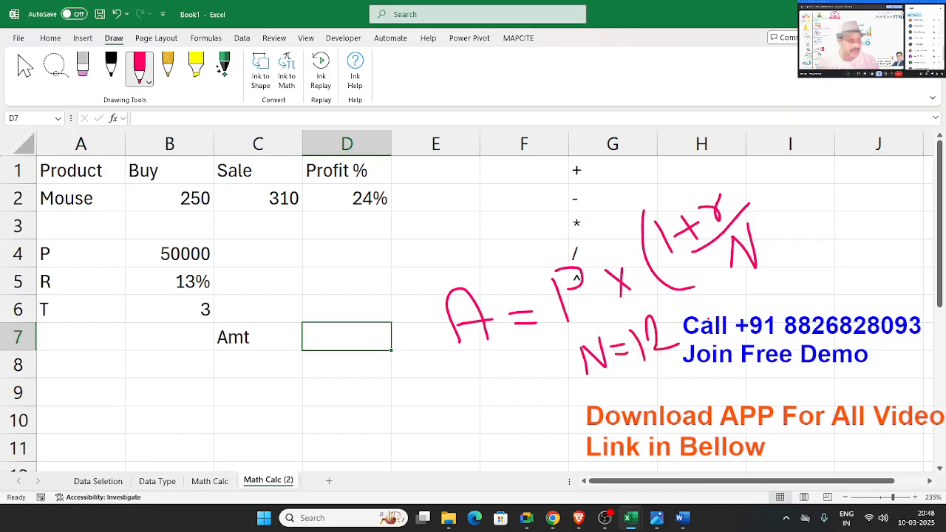
Step: Handwrite the closing bracket and the exponent (T × N), and stop inking
drag(749, 183, 789, 275)
mouse_move(783, 170)
mouse_down()
mouse_move(780, 198)
mouse_move(804, 196)
mouse_move(815, 163)
mouse_move(838, 179)
mouse_move(862, 156)
mouse_move(880, 170)
mouse_move(865, 179)
mouse_up()
click(24, 68)
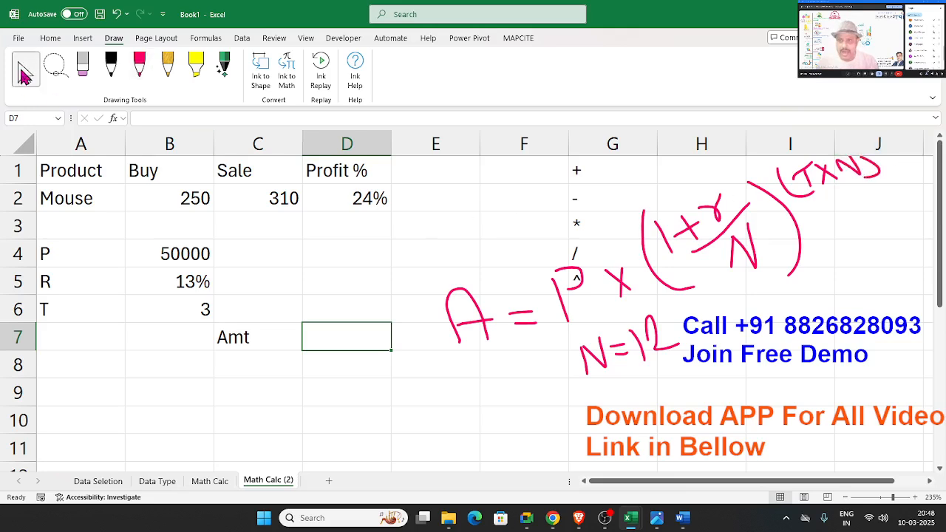
Step: Enter the growth factor formula =1+(B5/12) in C8
click(241, 376)
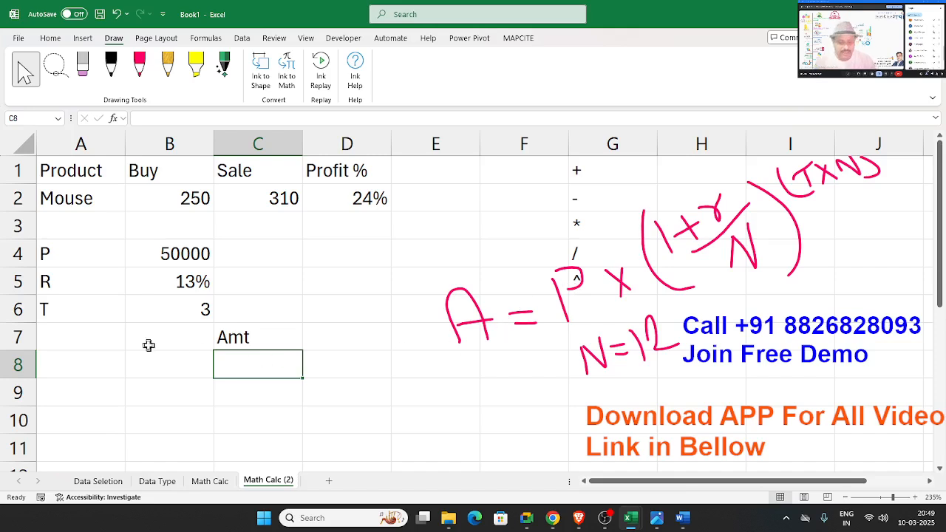
text(=)
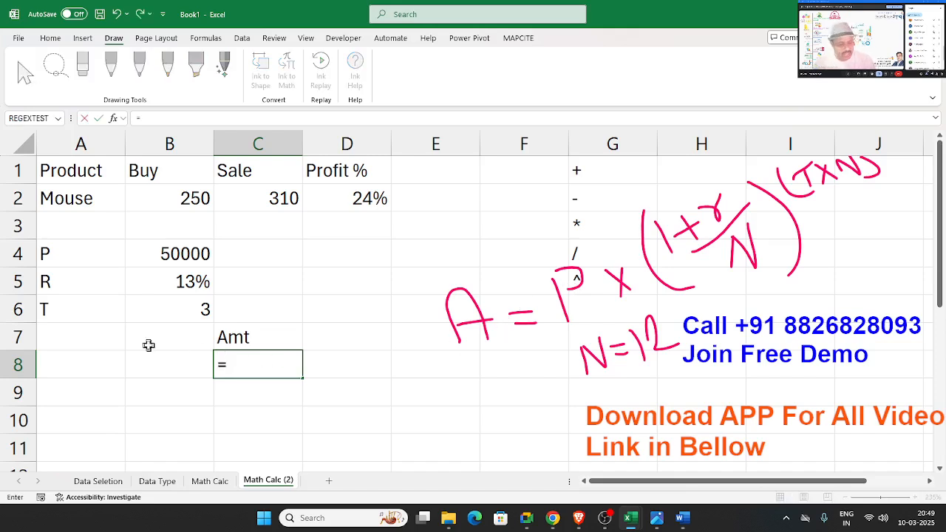
text(1+)
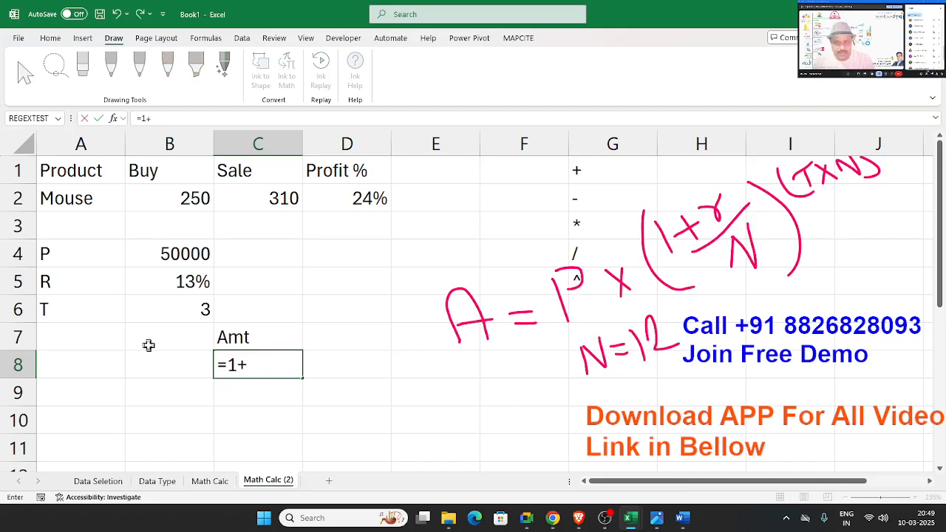
text(()
click(172, 279)
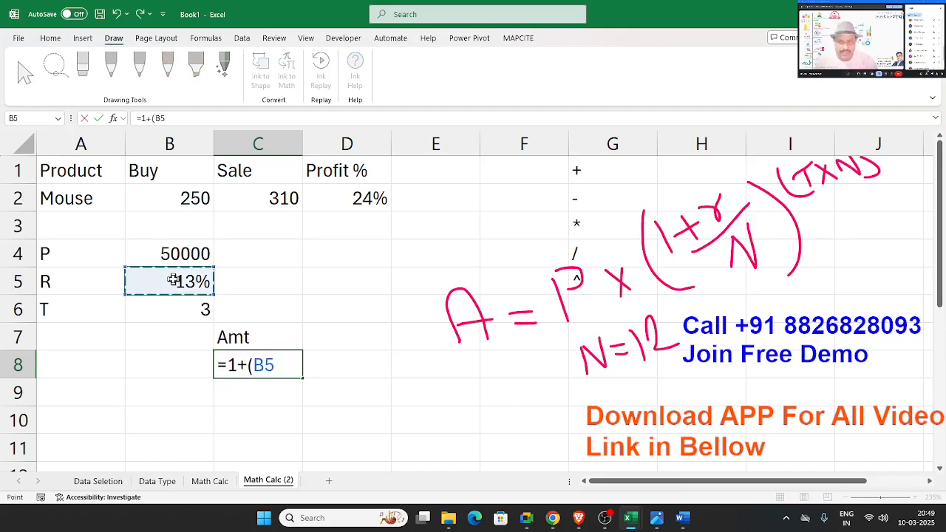
text(/12))
key(Return)
Step: Enter the number-of-months formula =B6*12 in D8 and select E8
key(Up)
key(Right)
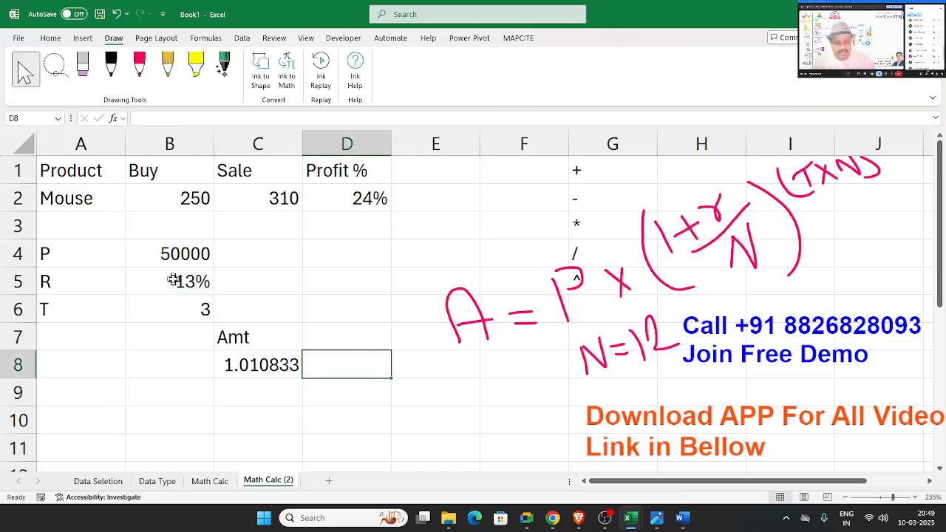
text(=)
click(178, 308)
text(*12)
key(Return)
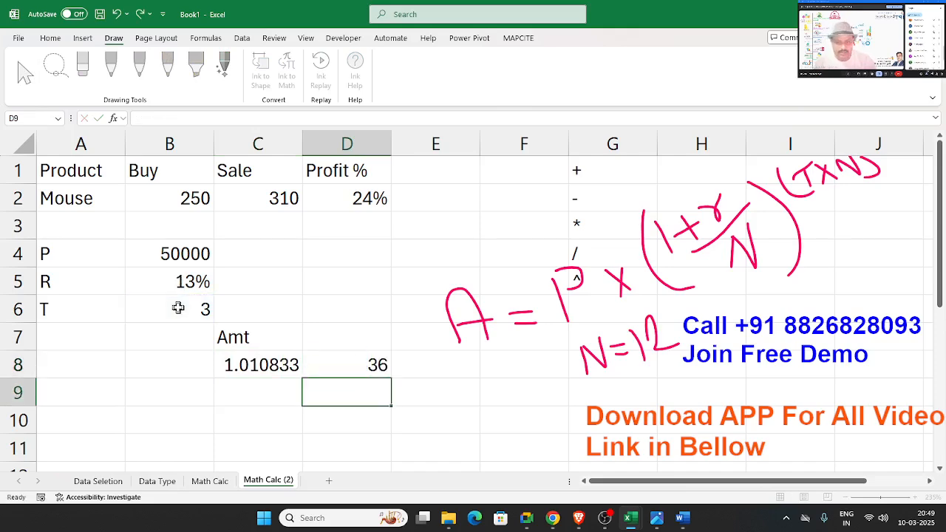
key(Up)
key(Right)
text(=)
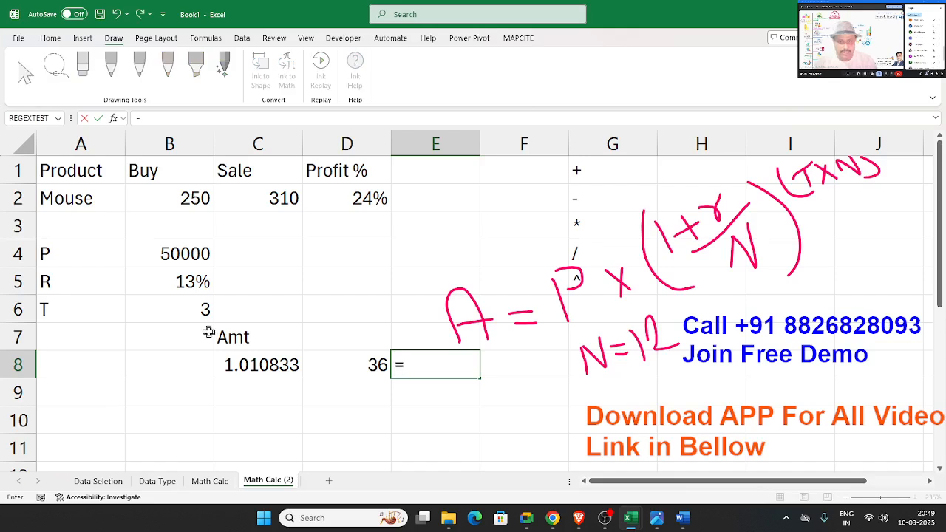
text(10)
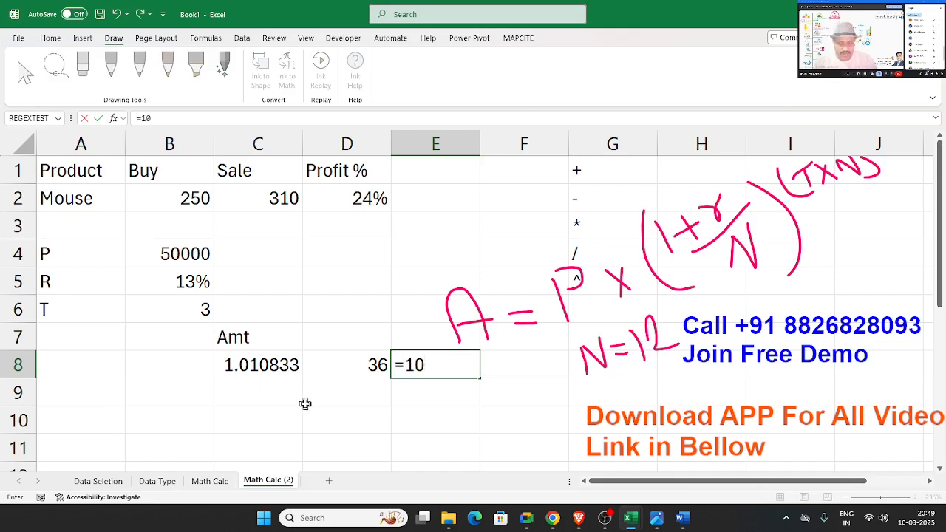
text(^2)
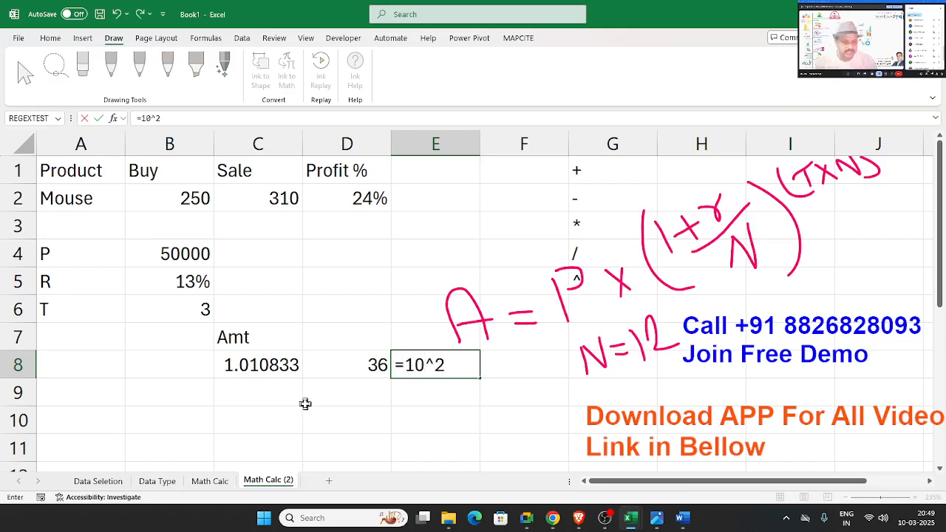
double_click(429, 365)
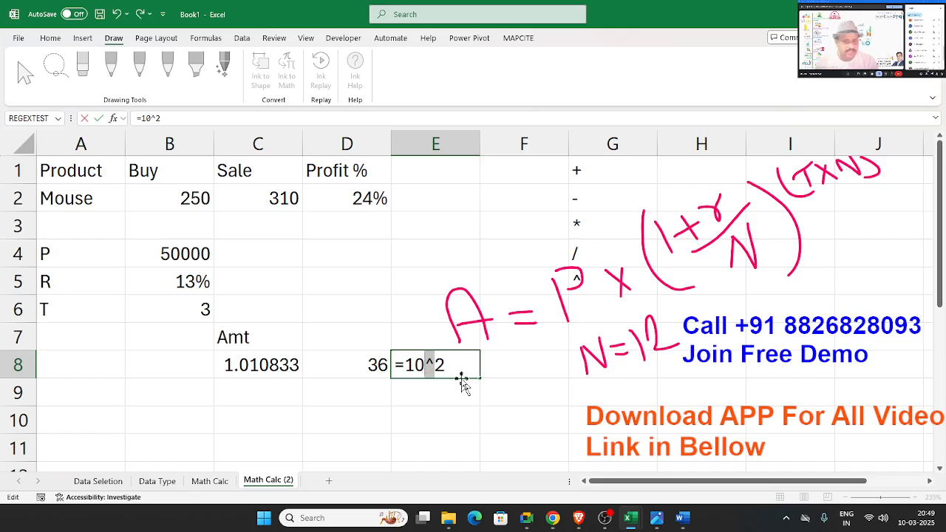
key(Escape)
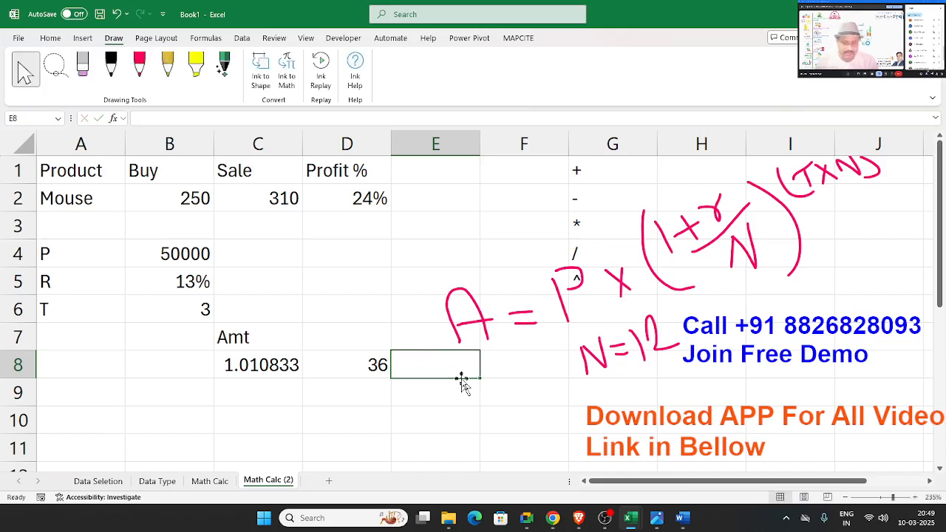
Step: Enter the power formula =C8^D8 in E8
text(=)
click(273, 365)
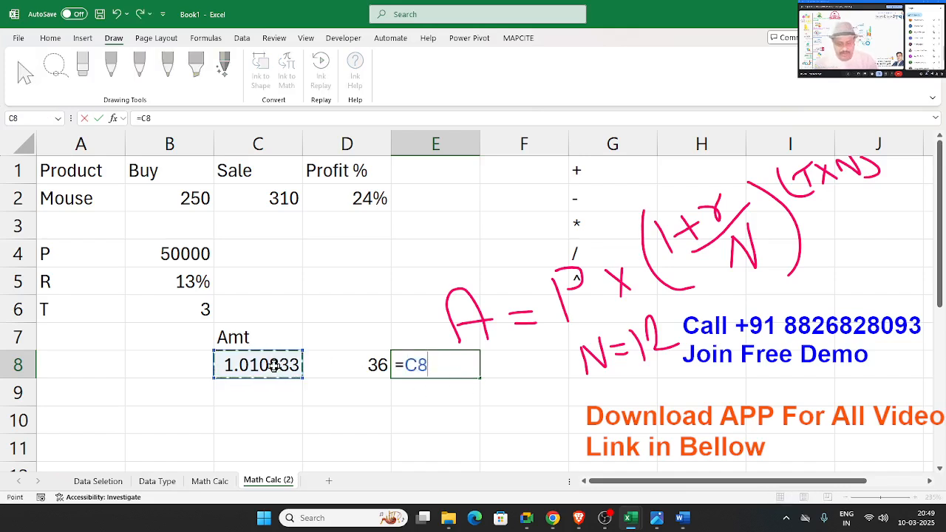
text(^)
click(370, 365)
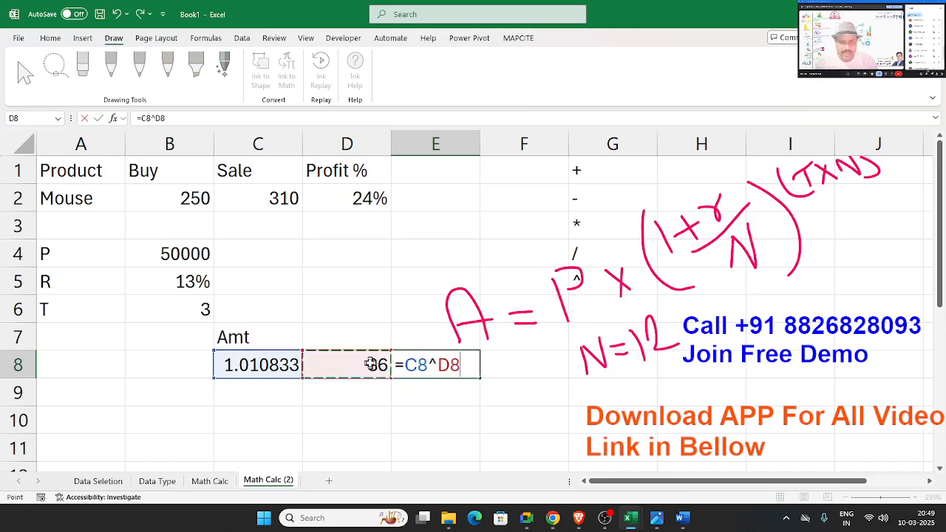
key(Return)
Step: Enter the final amount formula =E8*B4 in E9
text(=)
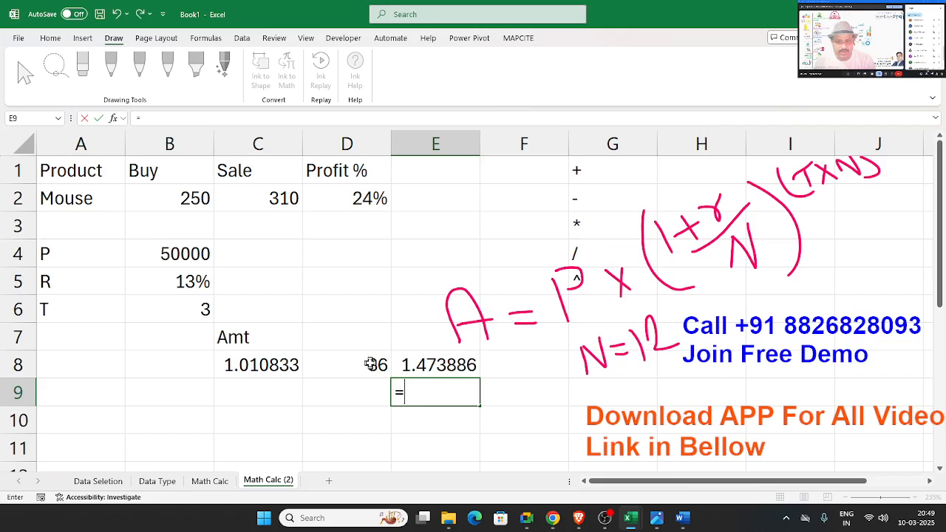
key(Up)
text(*)
click(191, 253)
key(Return)
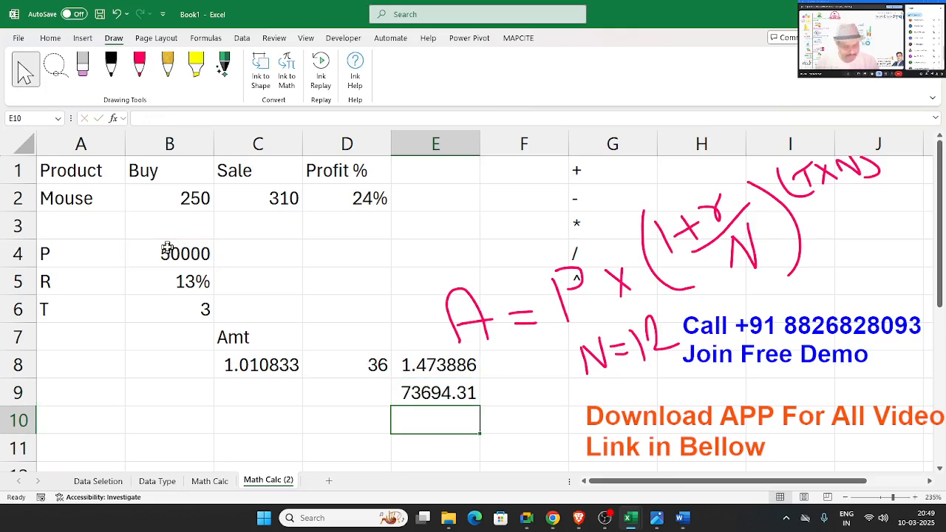
Step: Review the intermediate formulas in C8, D8 and E8 and the amount formula in E9
click(418, 393)
click(286, 361)
click(361, 365)
click(439, 367)
click(433, 389)
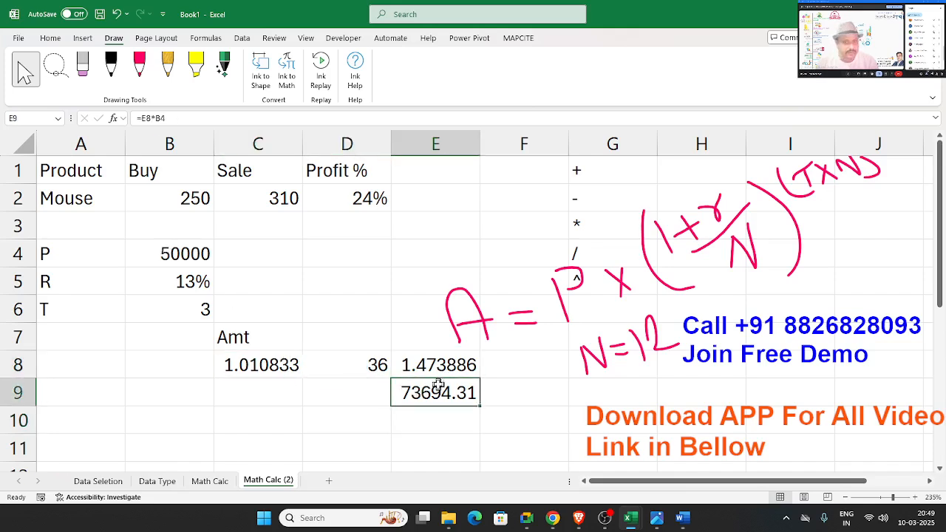
drag(287, 363, 448, 399)
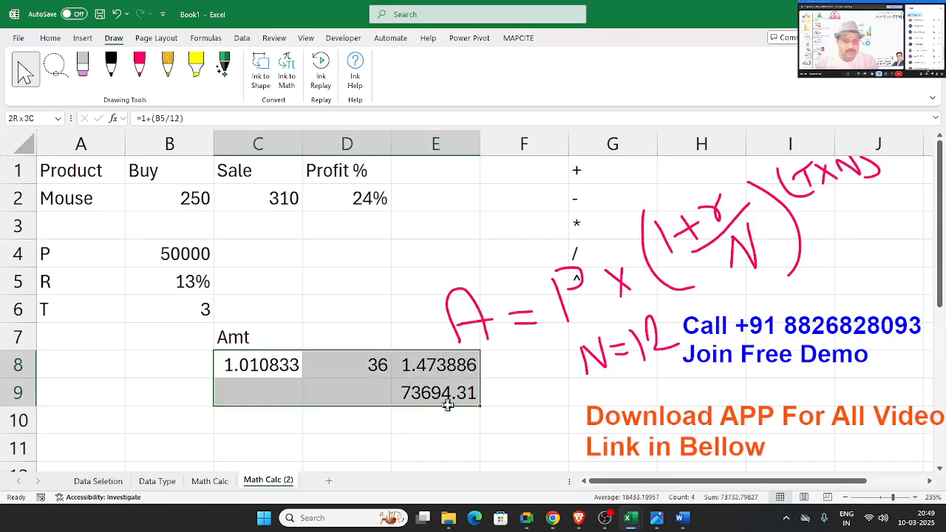
Step: Replace the C8 reference in E8 with C8's own expression so the formula reads =(1+(B5/12))^D8
click(310, 338)
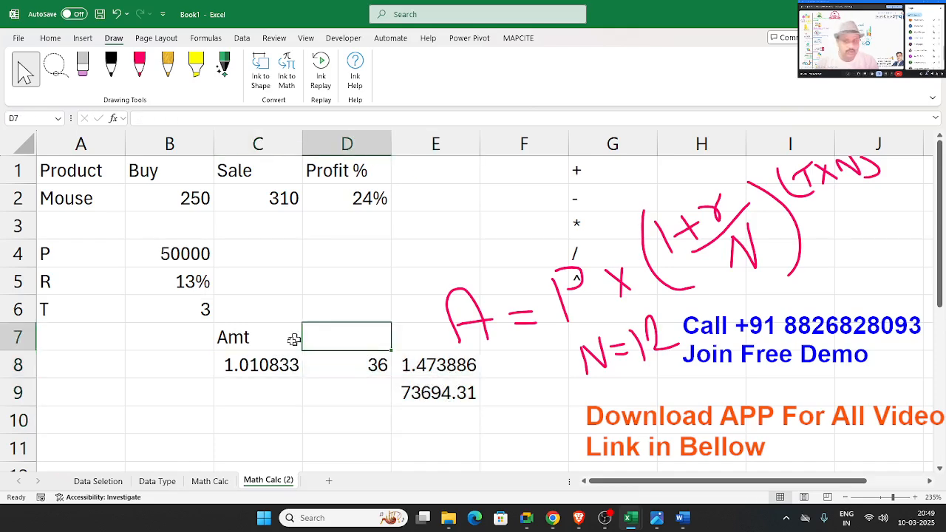
double_click(414, 365)
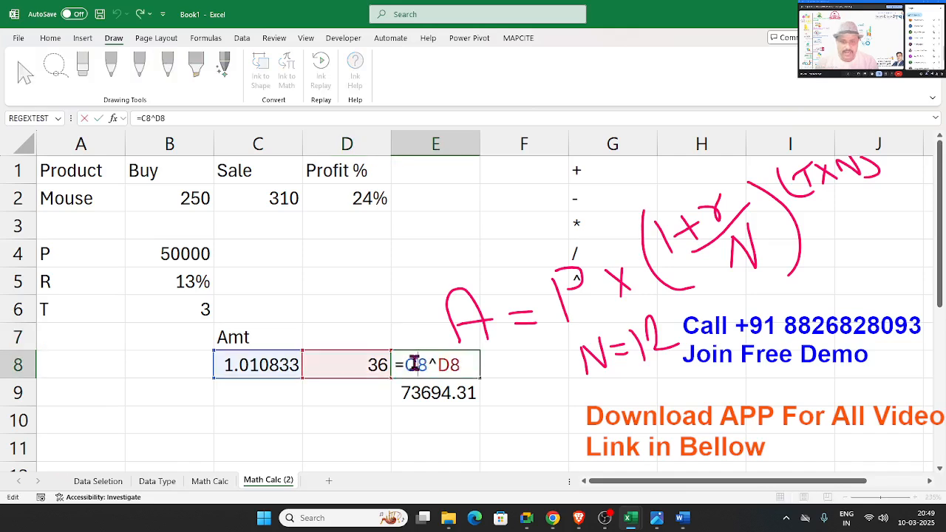
key(Escape)
double_click(273, 363)
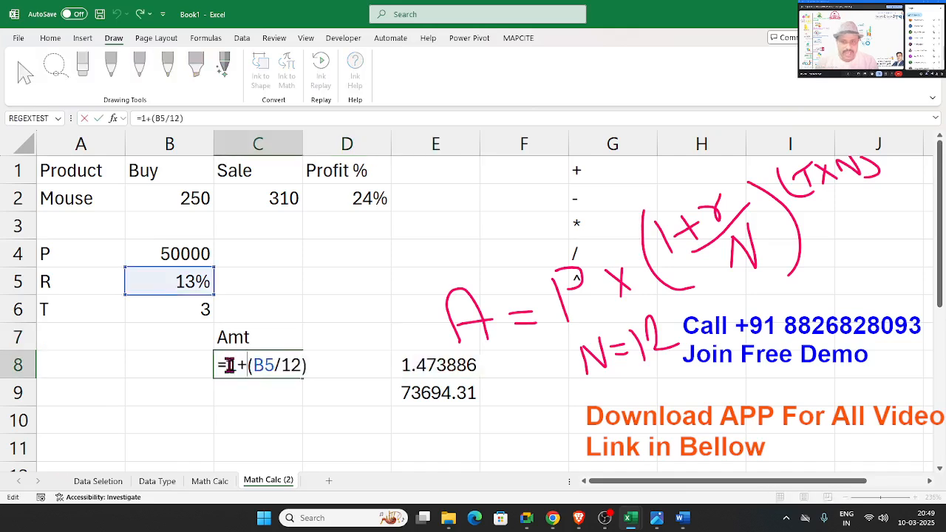
drag(224, 365, 302, 365)
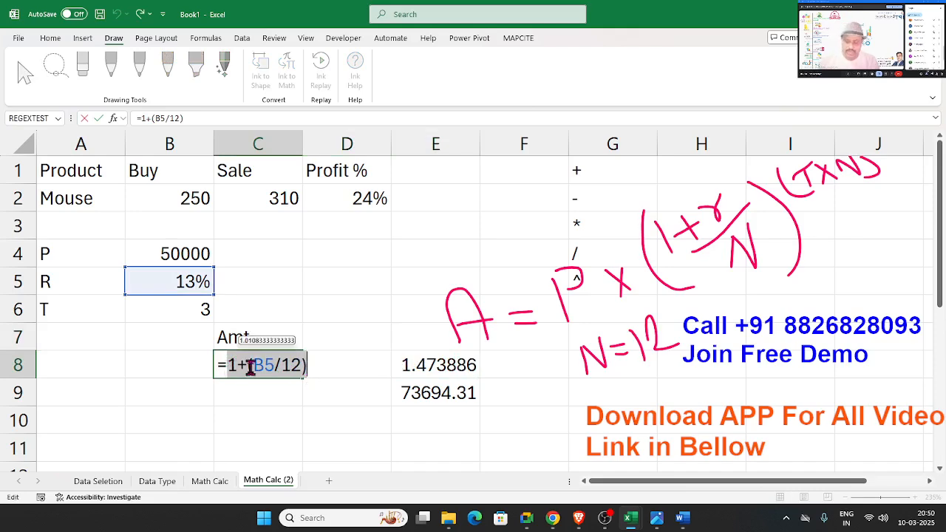
key(Escape)
double_click(426, 366)
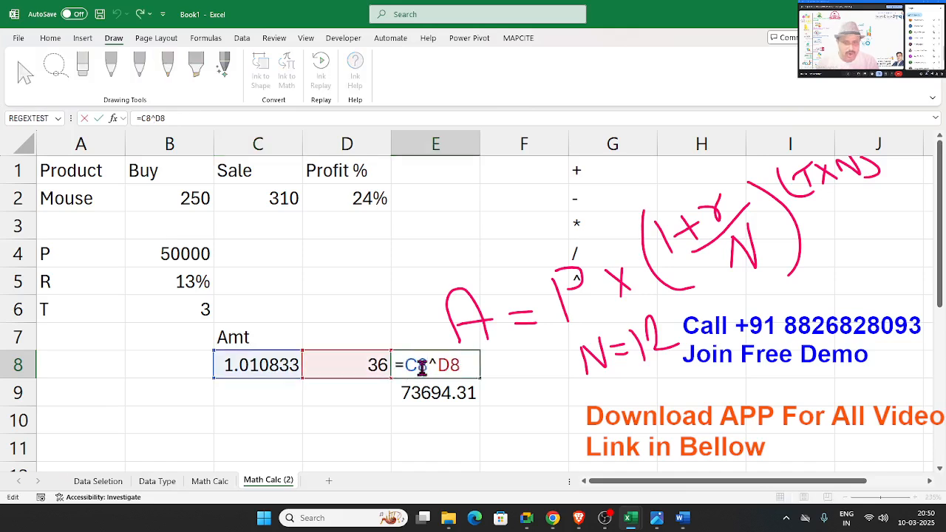
double_click(422, 366)
text(())
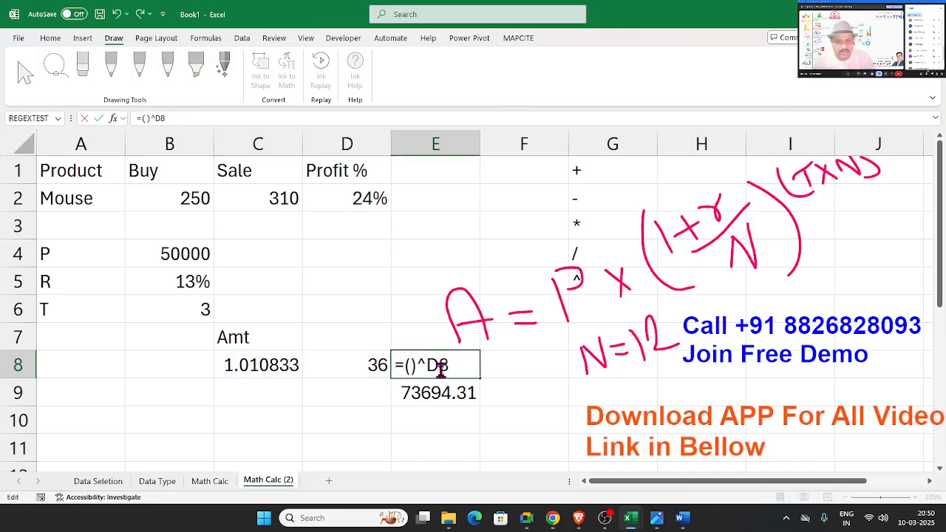
text(1+(B5/12))
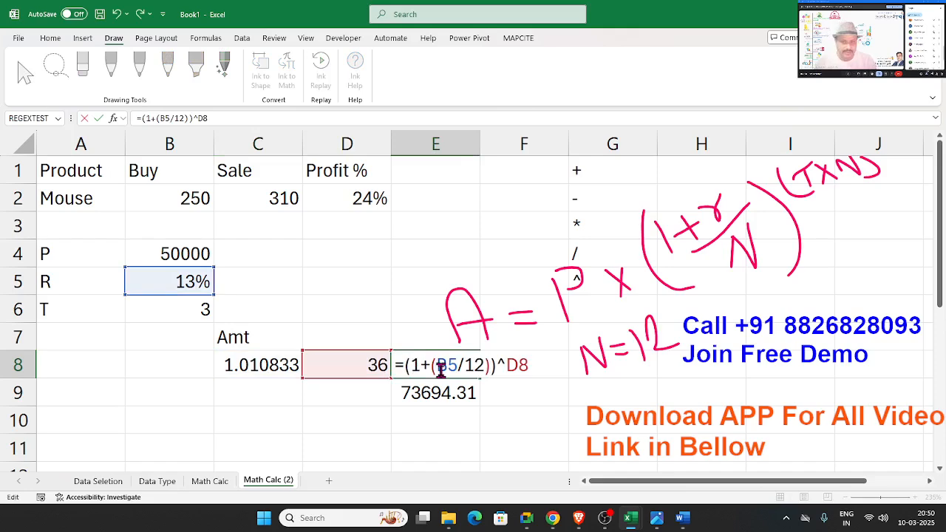
key(Return)
Step: Replace the D8 reference in E8 to give =(1+(B5/12))^(B6*12), and clear the helper cells C8:D8
double_click(360, 365)
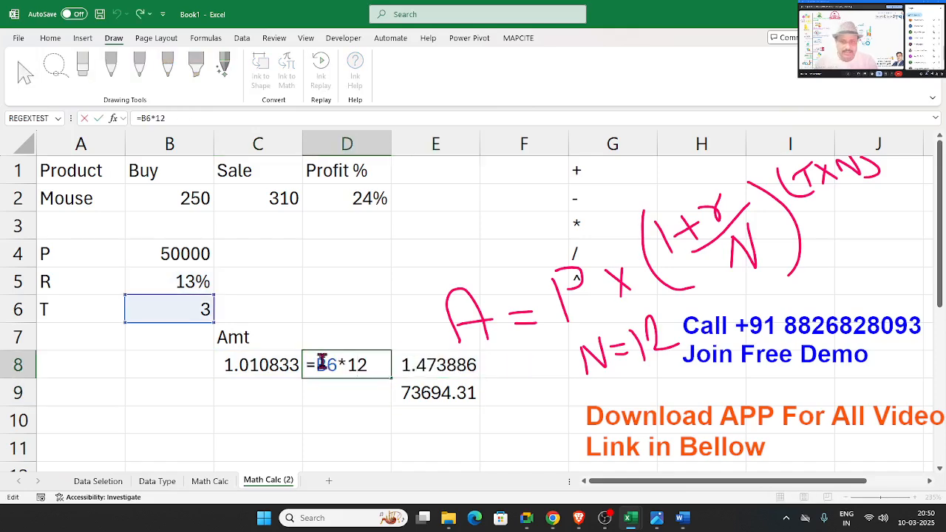
drag(317, 362, 367, 362)
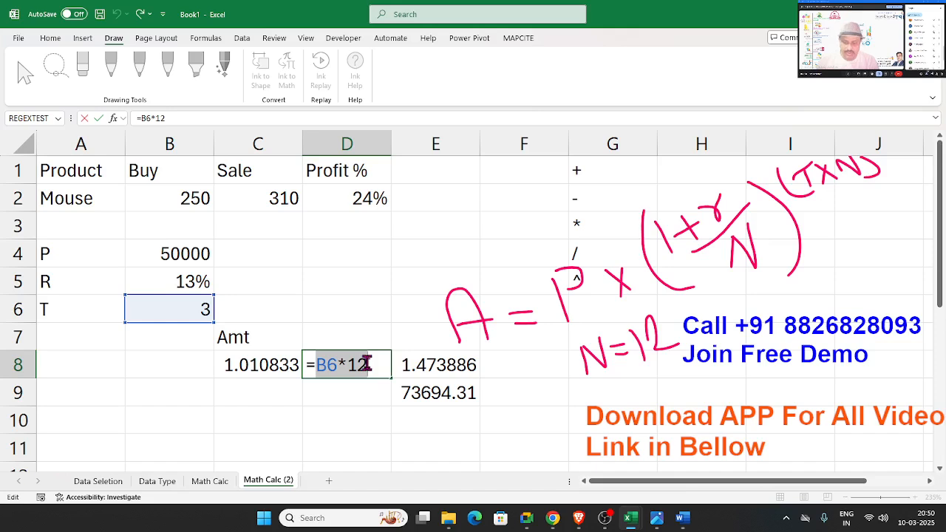
key(Escape)
click(437, 366)
double_click(437, 365)
double_click(510, 364)
text((1+(B5/12))^()
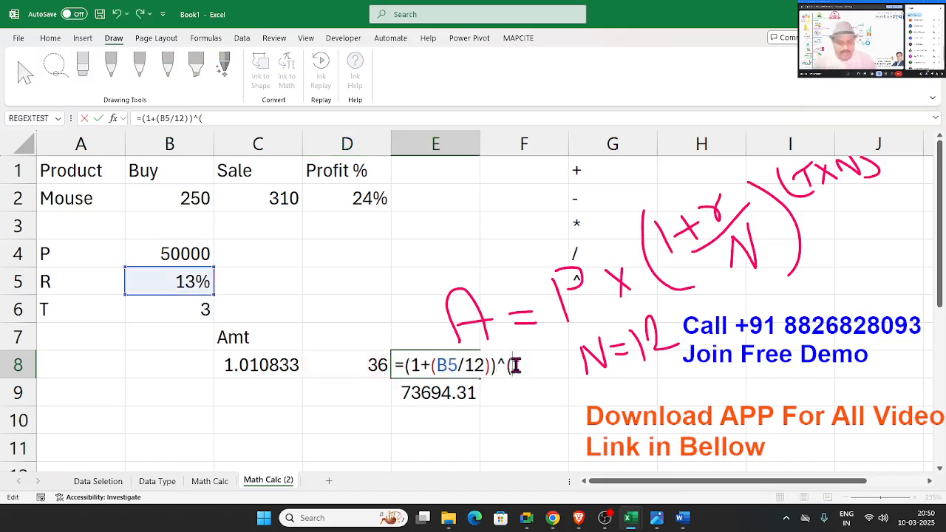
text(B6*12))
key(Return)
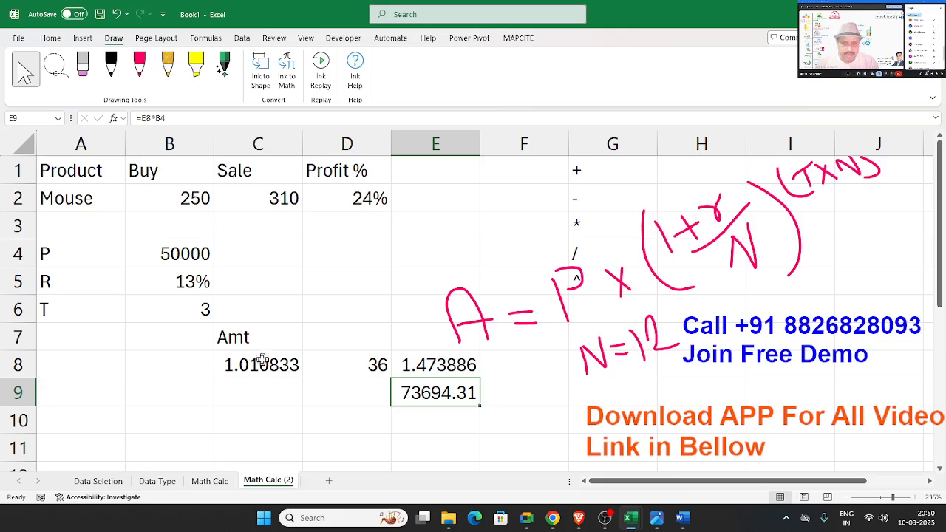
drag(266, 365, 313, 364)
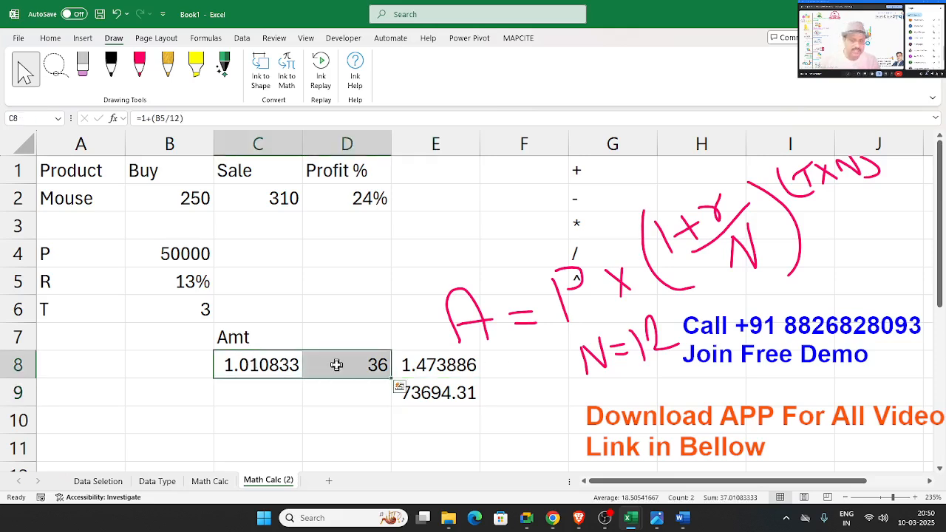
key(Delete)
Step: Substitute E8's expression into E9 to give =((1+(B5/12))^(B6*12))*B4, and clear E8
double_click(403, 365)
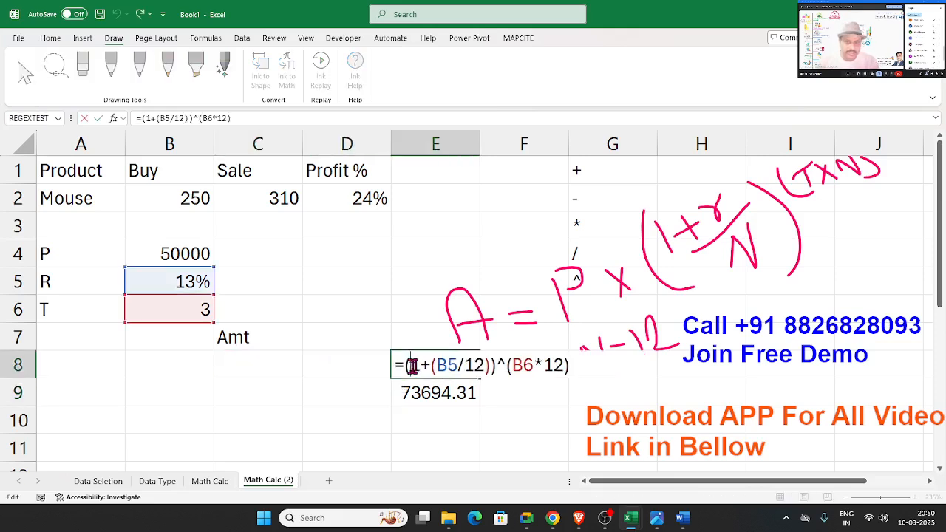
drag(399, 364, 587, 383)
key(Escape)
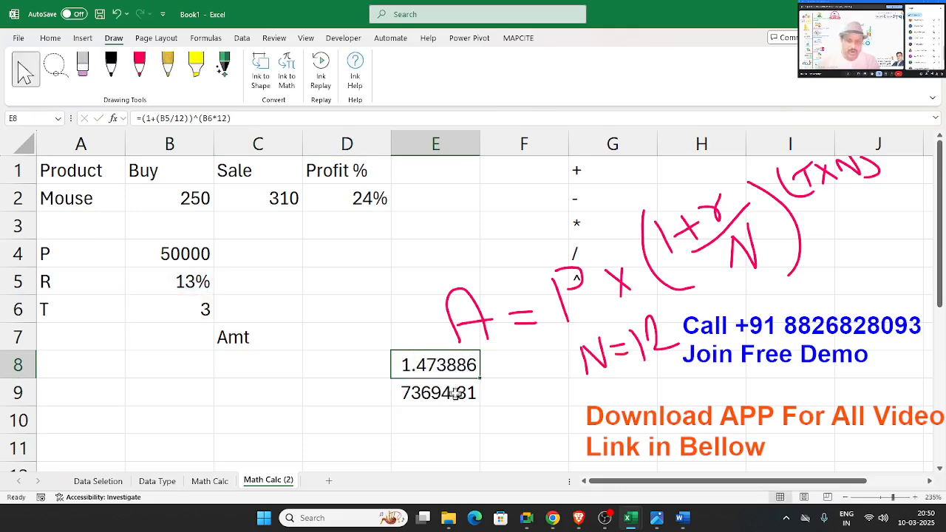
double_click(452, 393)
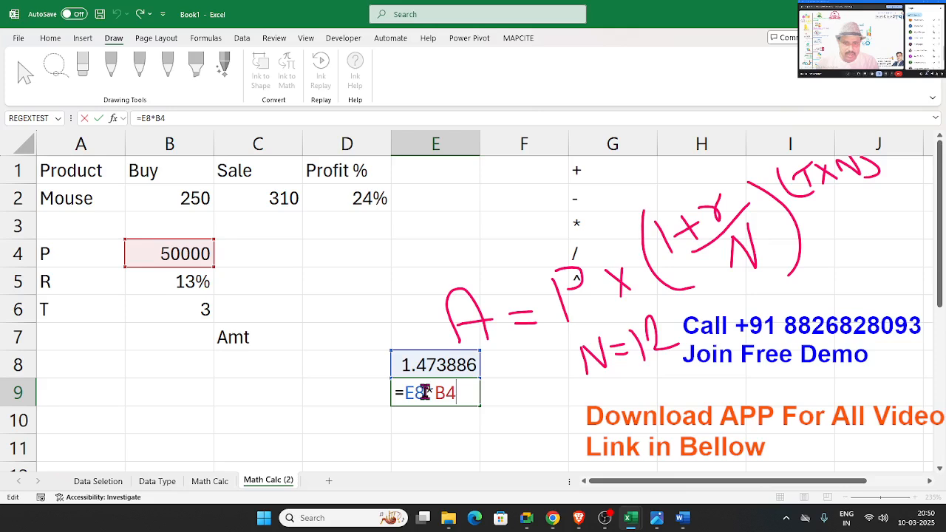
drag(422, 393, 402, 392)
text(((1+(B5/12))^(B6*12)))
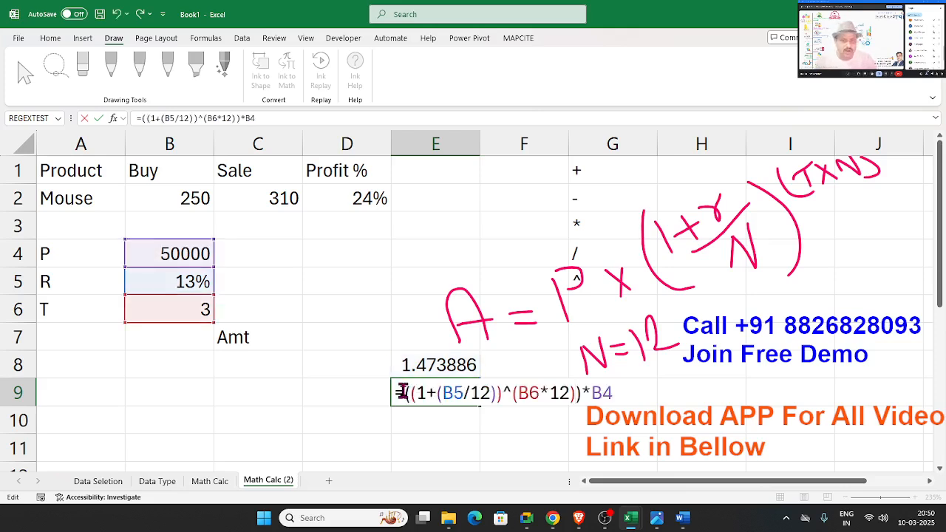
key(Return)
key(Up)
key(Up)
key(Delete)
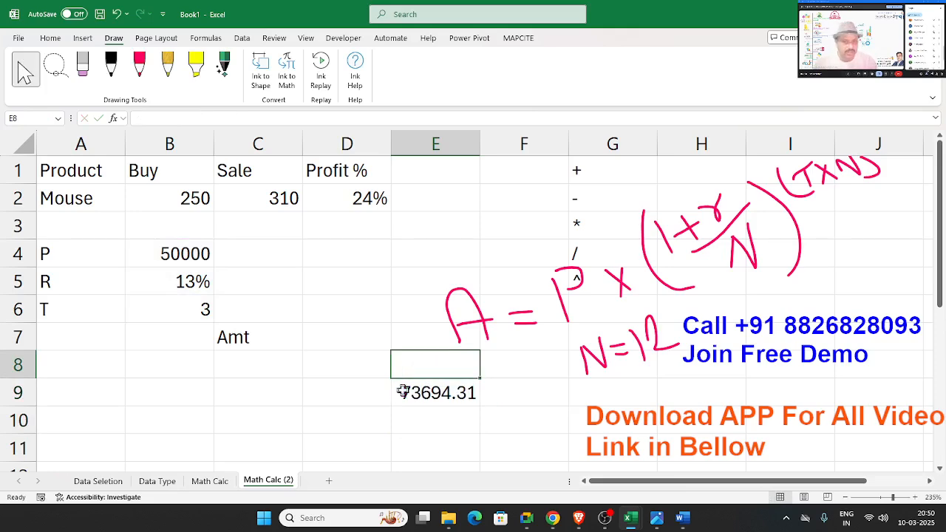
Step: Move the combined amount formula from E9 to D7 beside Amt, and delete the handwritten ink formula
click(412, 390)
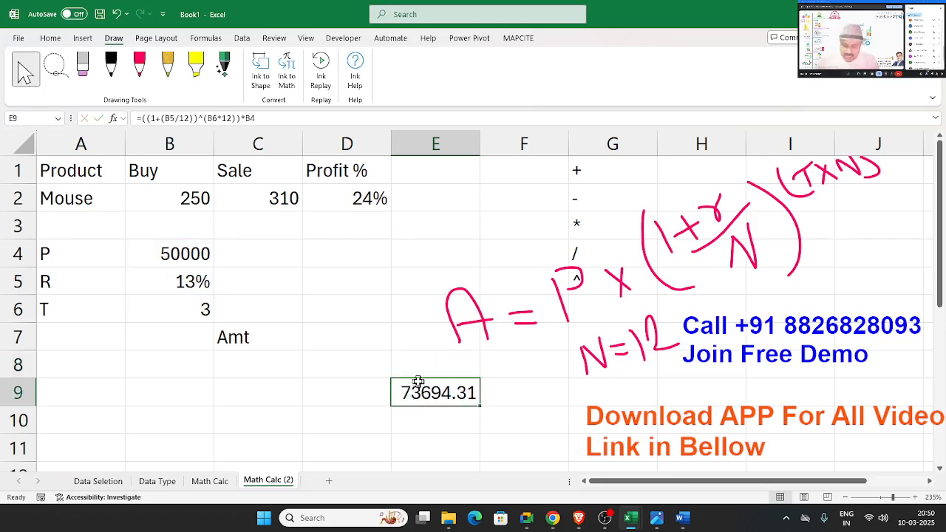
key(ctrl+x)
click(325, 335)
key(ctrl+v)
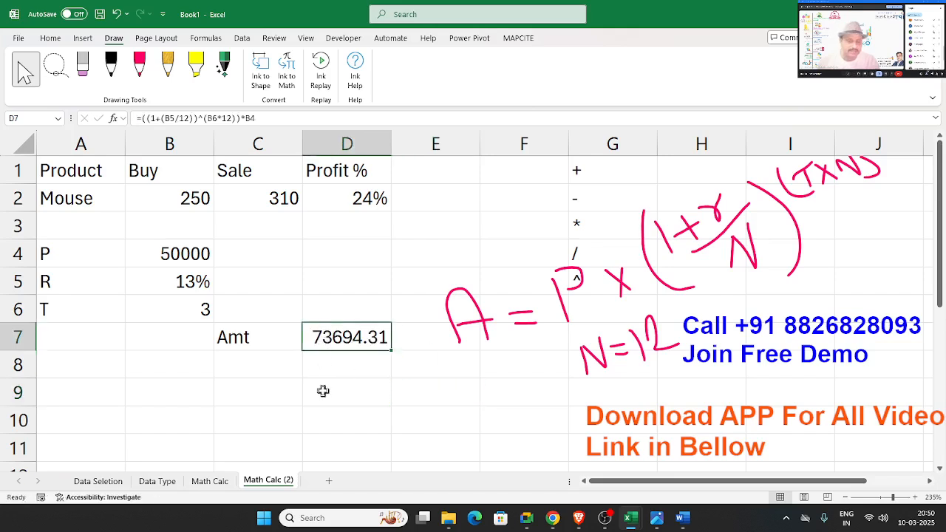
click(677, 288)
key(Delete)
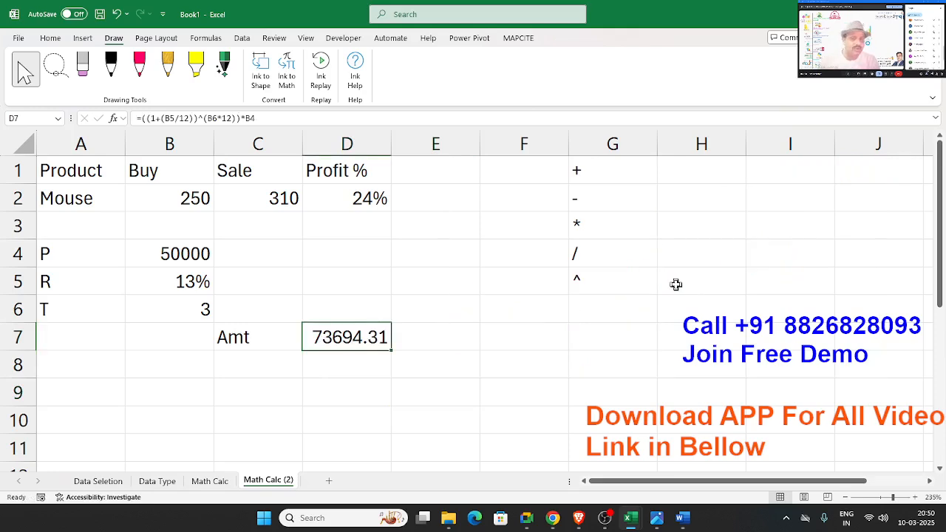
double_click(374, 336)
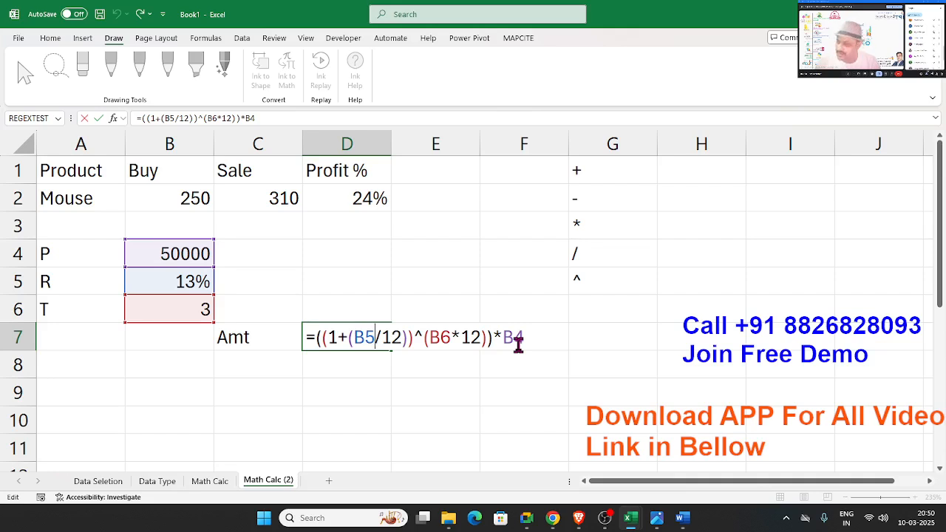
key(Escape)
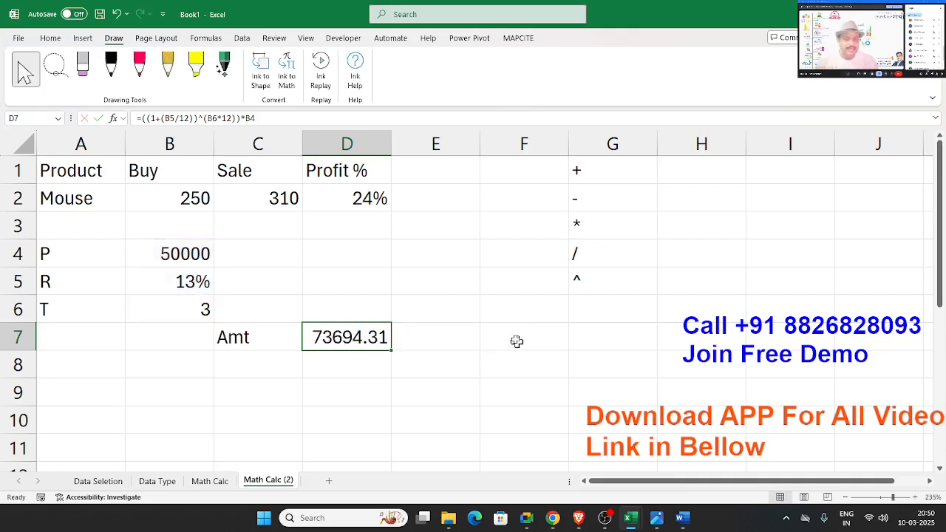
Step: Enter the row labels Cost in A9 and MRP in A10
click(55, 393)
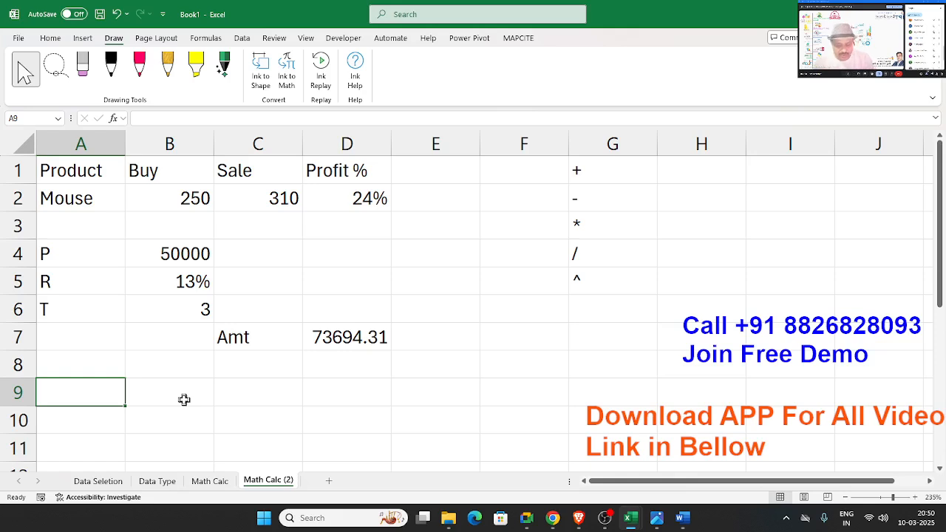
text(MRP)
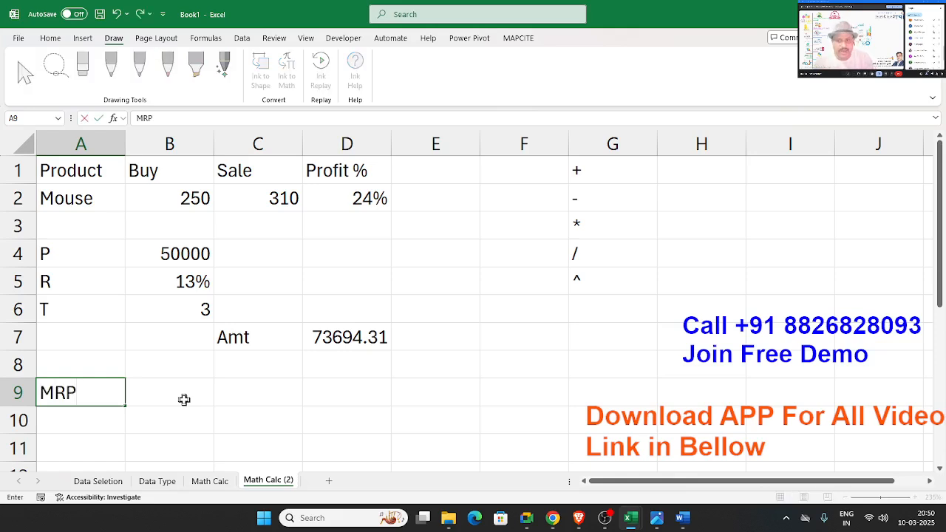
click(184, 399)
key(Left)
key(Down)
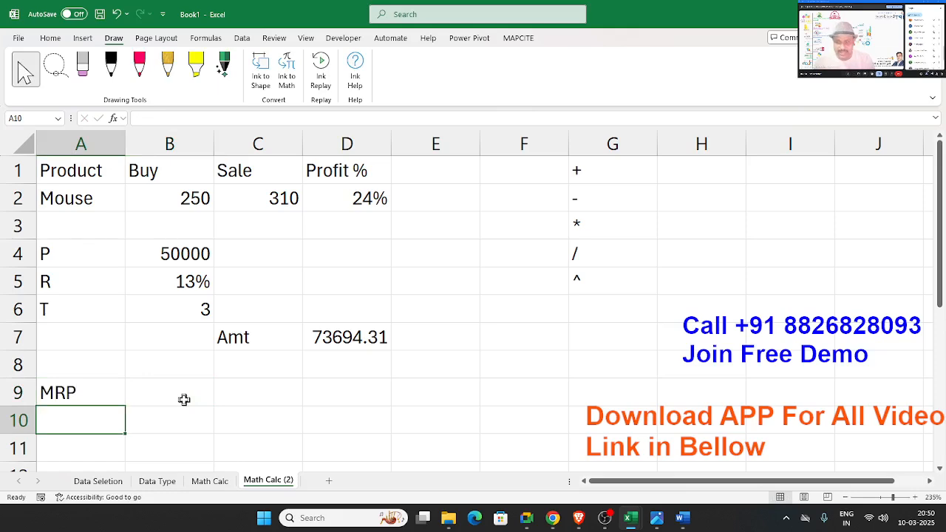
key(ctrl+d)
key(Up)
text(Cos)
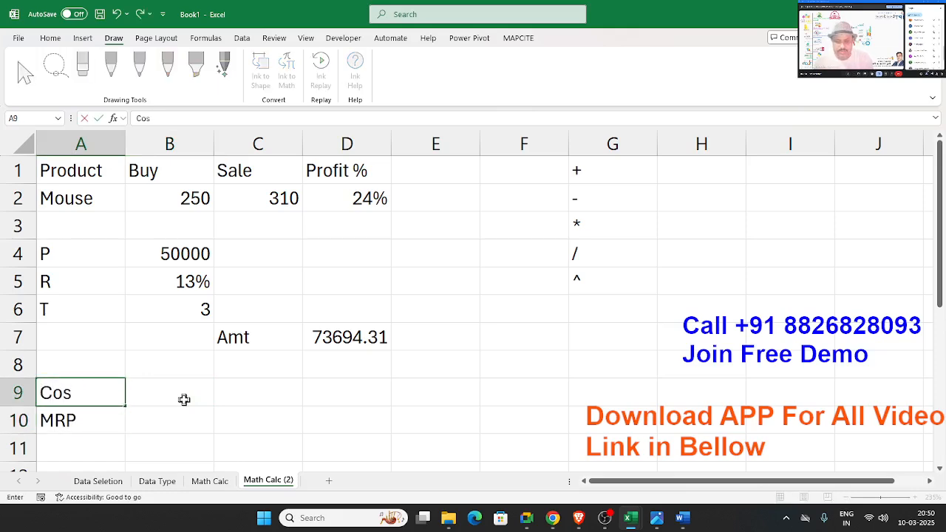
Step: Enter 50 as the cost in B9 and a ? placeholder for the MRP in B10
click(185, 399)
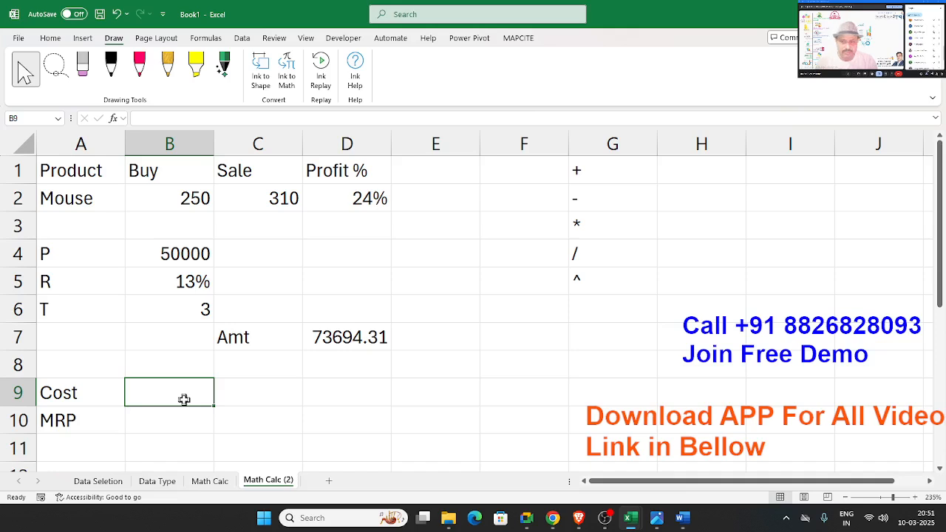
text(50)
key(Return)
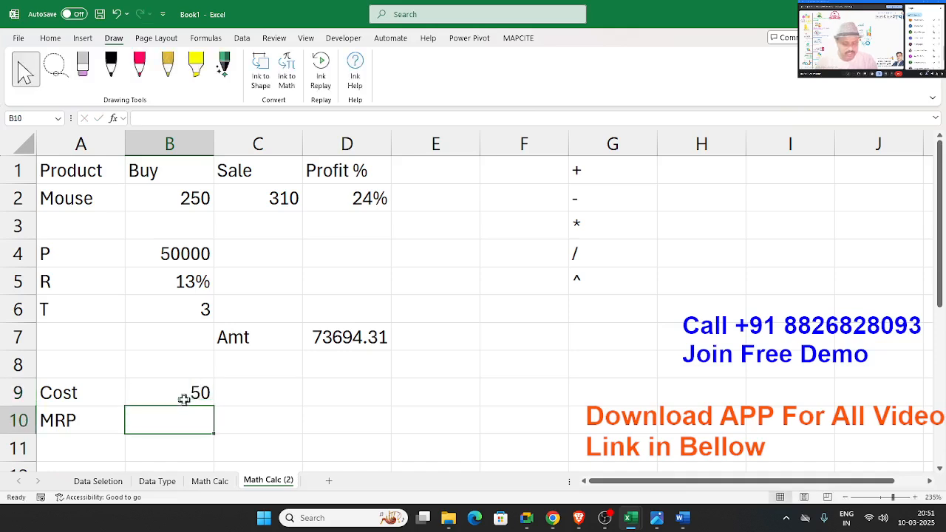
text(?)
key(Return)
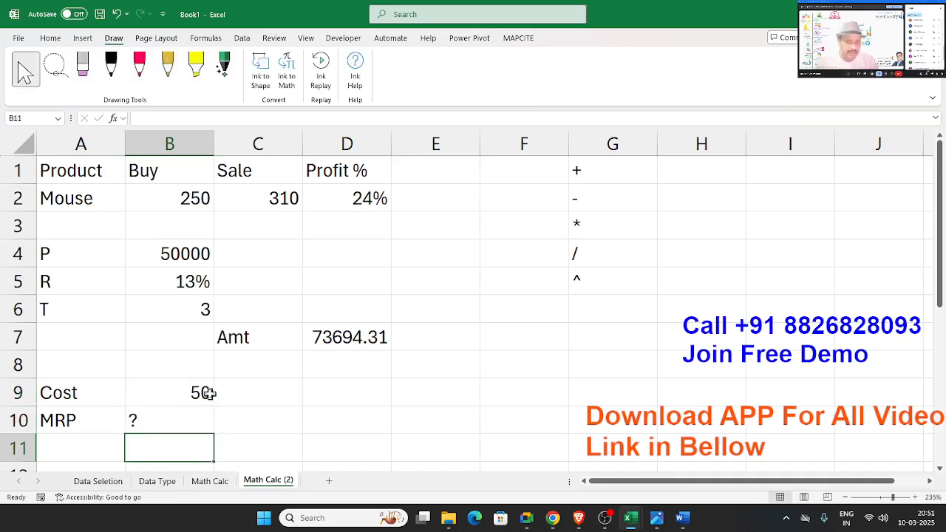
Step: Enter the formula =B9*5% in C11 to calculate five percent of the cost
scroll(210, 394, down, 2)
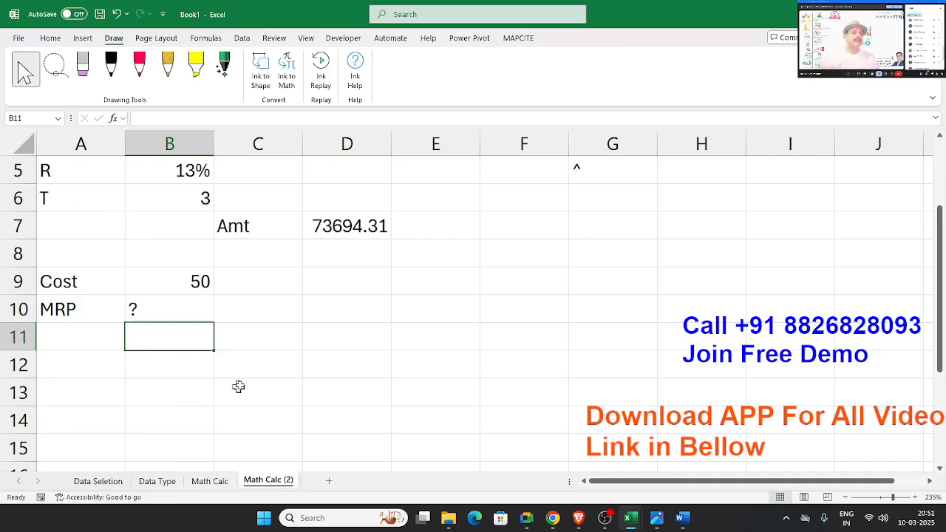
click(278, 338)
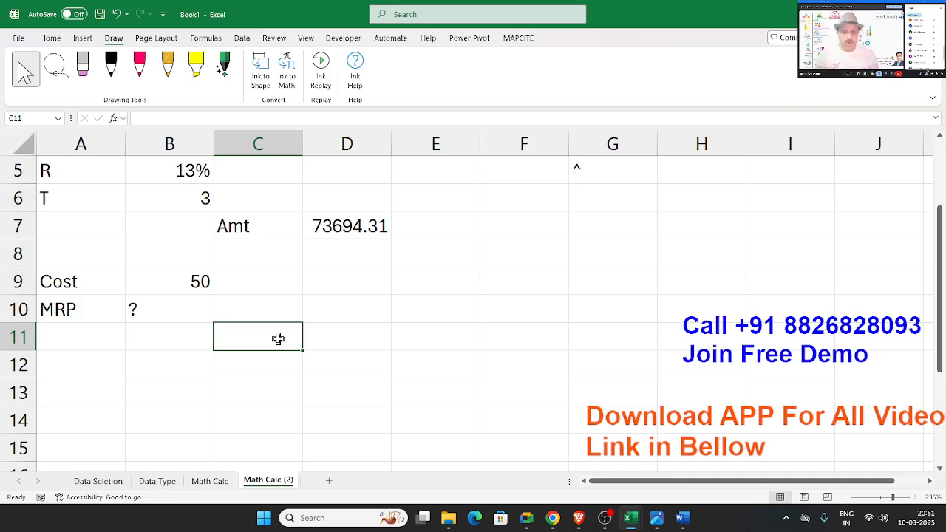
text(5)
key(BackSpace)
text(=)
click(191, 283)
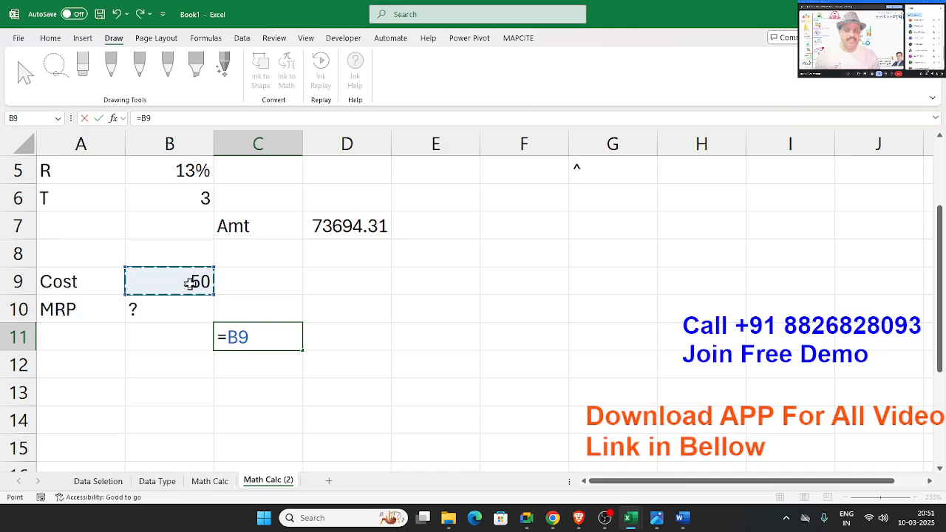
text(*5)
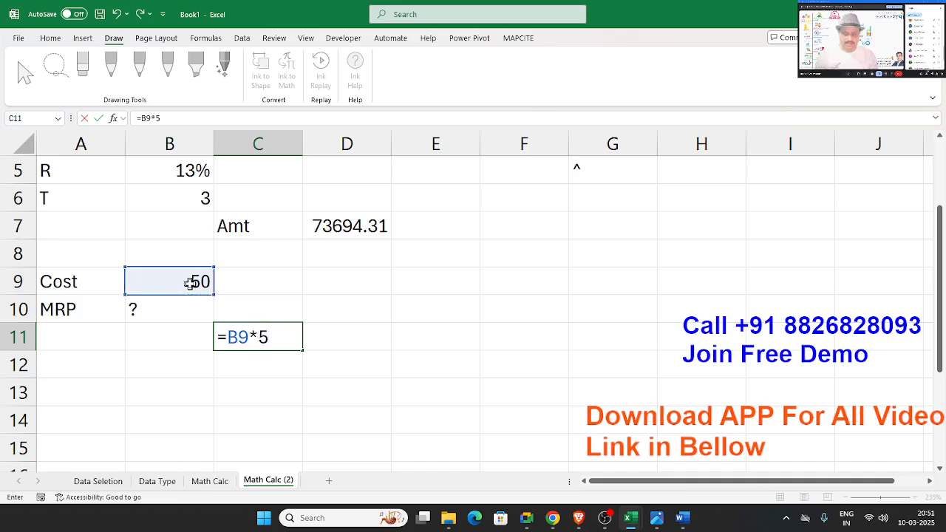
key(Return)
Step: Enter the formula =B9+C11 in C12 to add the percentage amount to the cost
text(=)
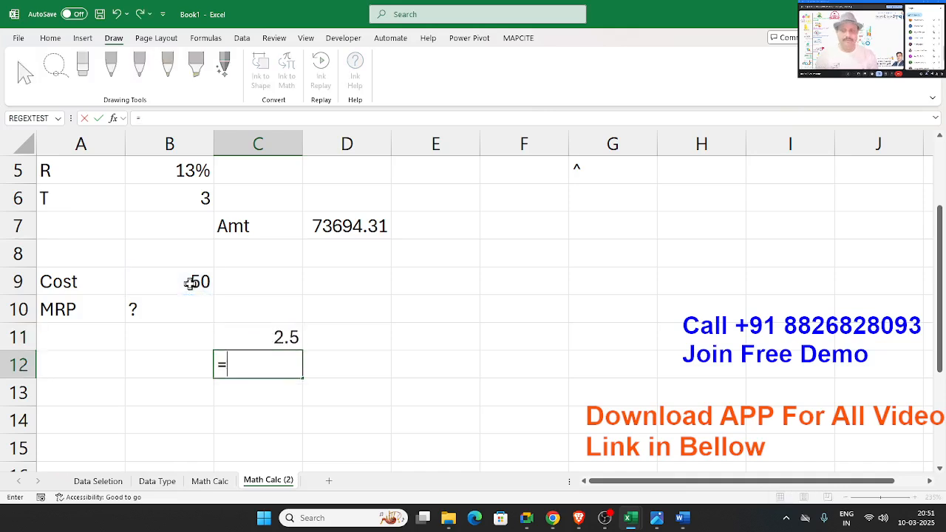
click(191, 283)
text(+)
key(Up)
key(Return)
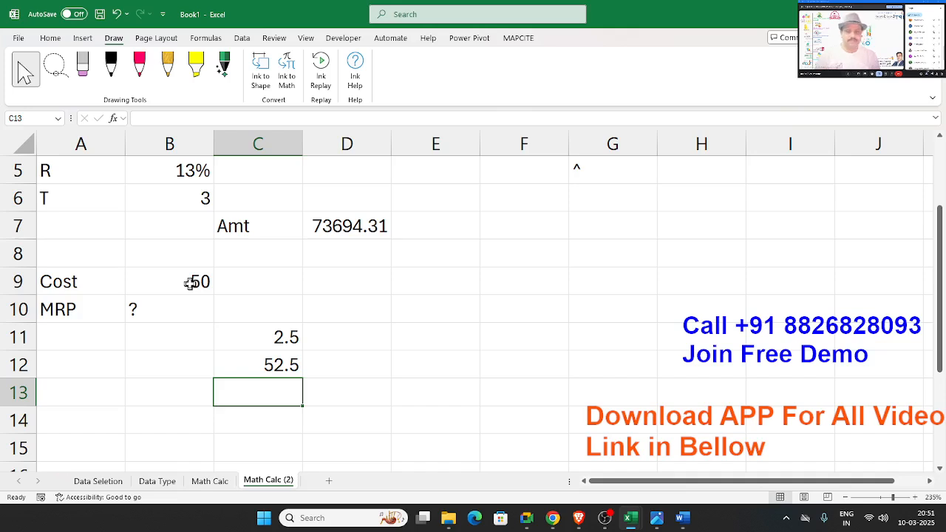
Step: Enter the formula =C12*10% in D11 to calculate ten percent of the first marked-up amount
key(Up)
key(Up)
key(Right)
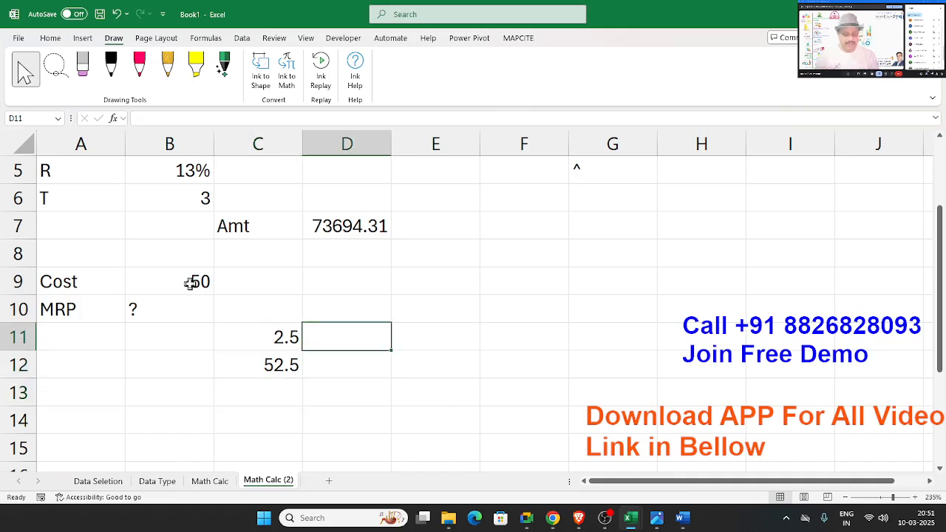
key(Left)
key(Down)
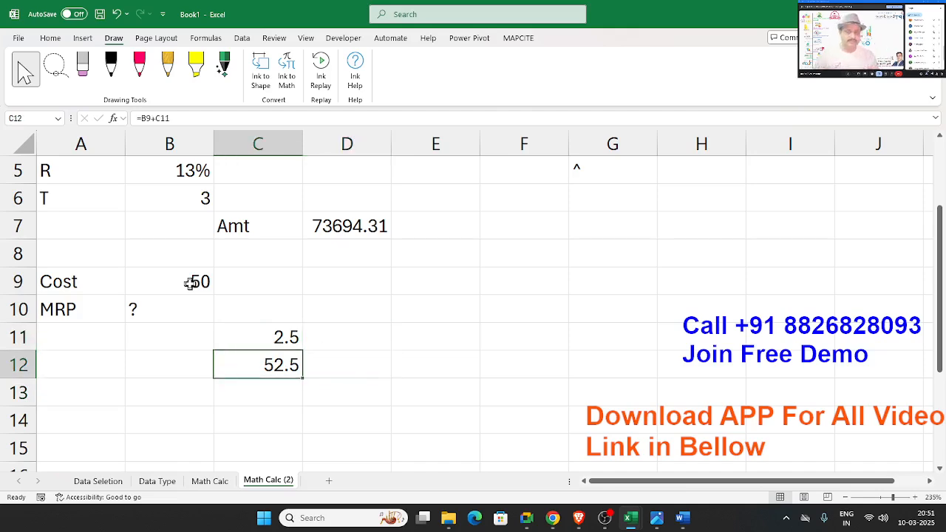
key(Right)
key(Up)
text(=)
key(Left)
key(Down)
text(*10%)
key(Return)
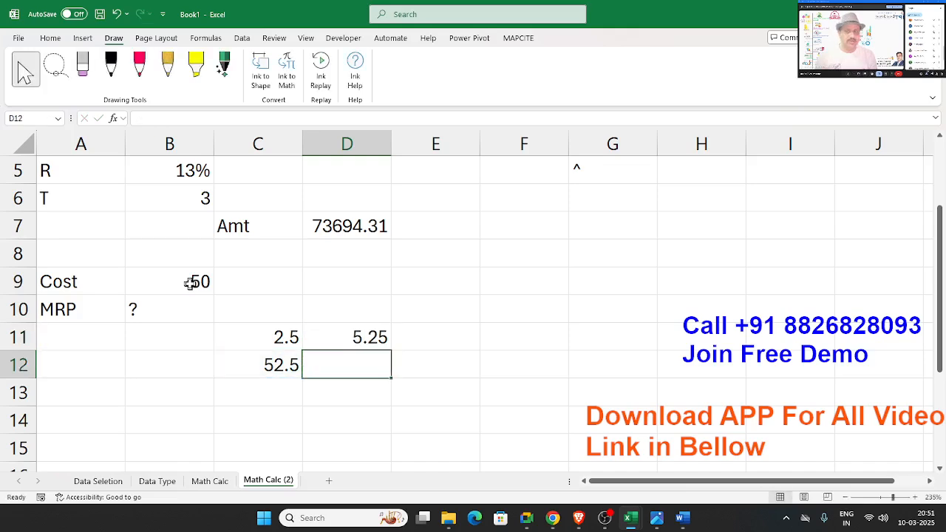
Step: Enter the formula =C12+D11 in D12 to add the ten percent to the previous amount
text(=)
key(Left)
text(+)
key(Up)
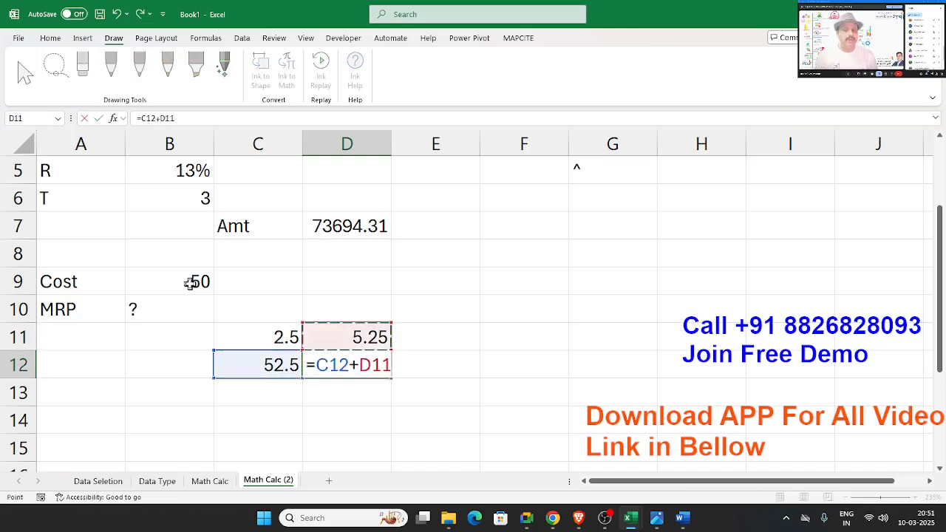
key(Return)
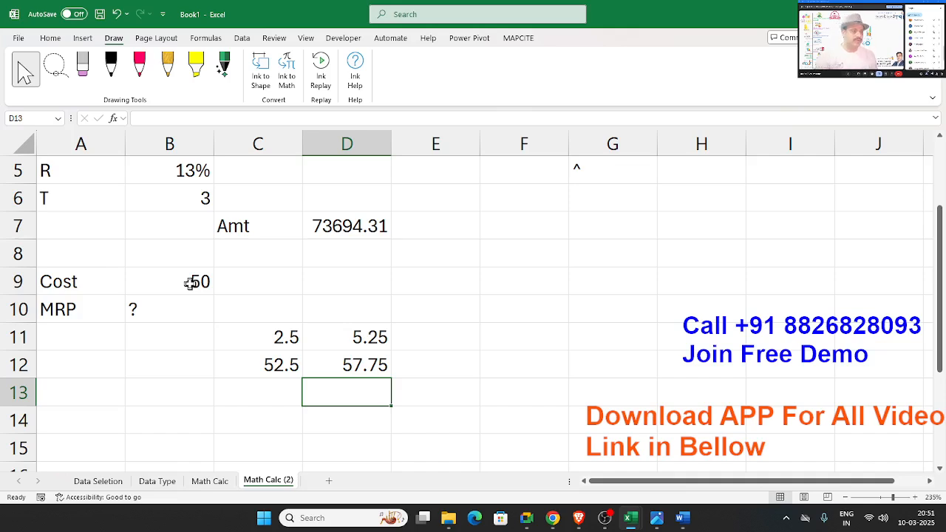
Step: Enter the formula =D12*15% in E11 to calculate fifteen percent of the amount in D12
key(Right)
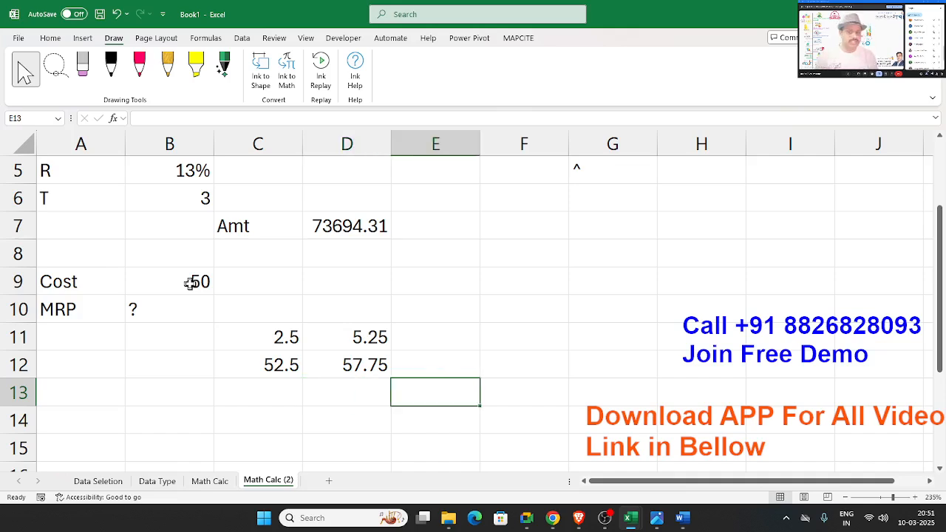
key(Up)
key(Up)
text(=)
key(Left)
key(Down)
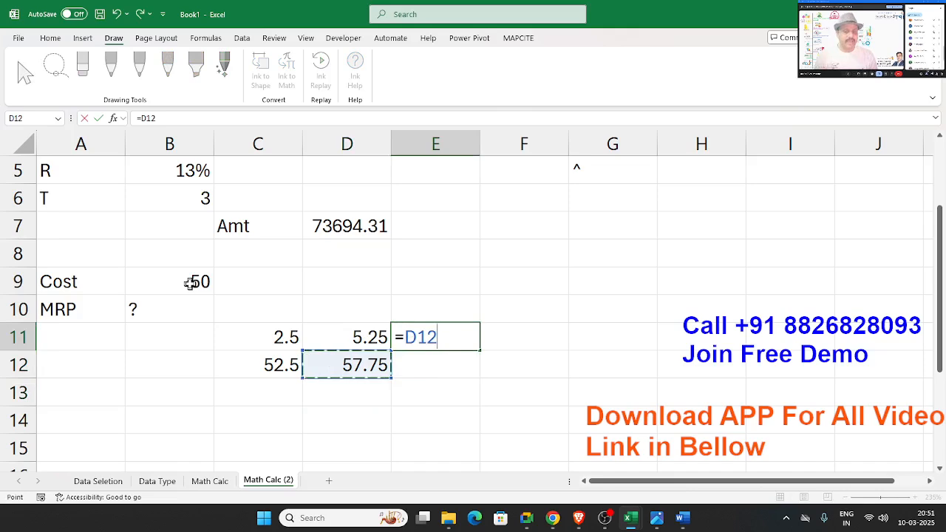
text(*15%)
key(Return)
Step: Enter the formula =D12+E11 in E12 to add the fifteen percent to the previous amount
text(=)
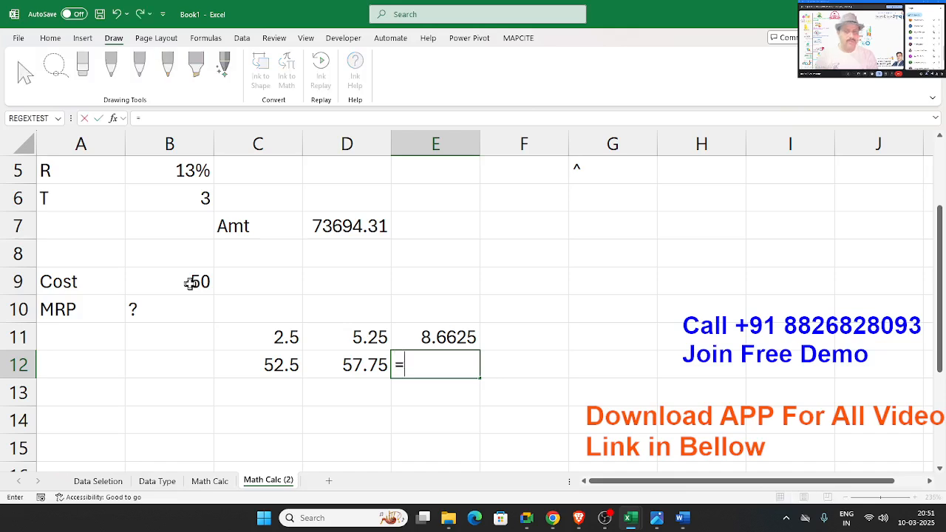
key(Left)
text(+)
key(Up)
key(Return)
key(Up)
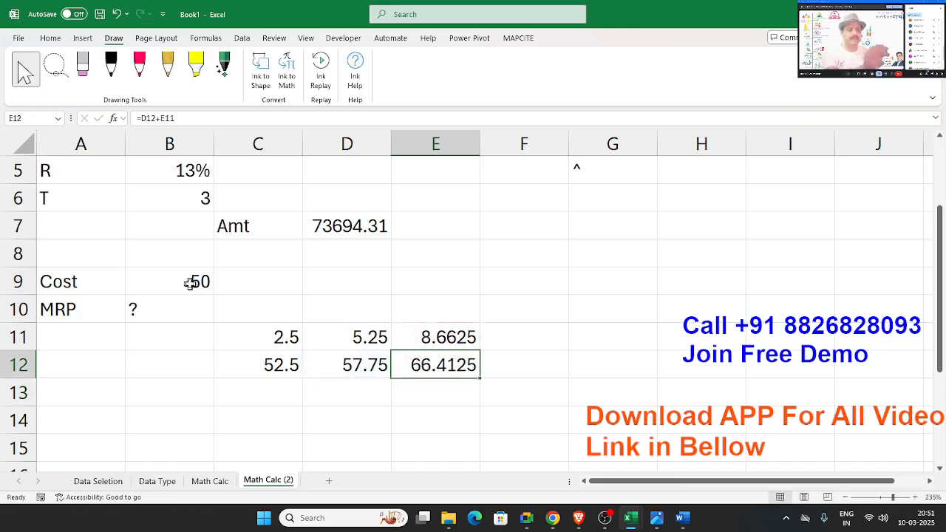
Step: Enter the formula =E12*20% in F11 to calculate twenty percent of the amount in E12
key(Right)
key(Up)
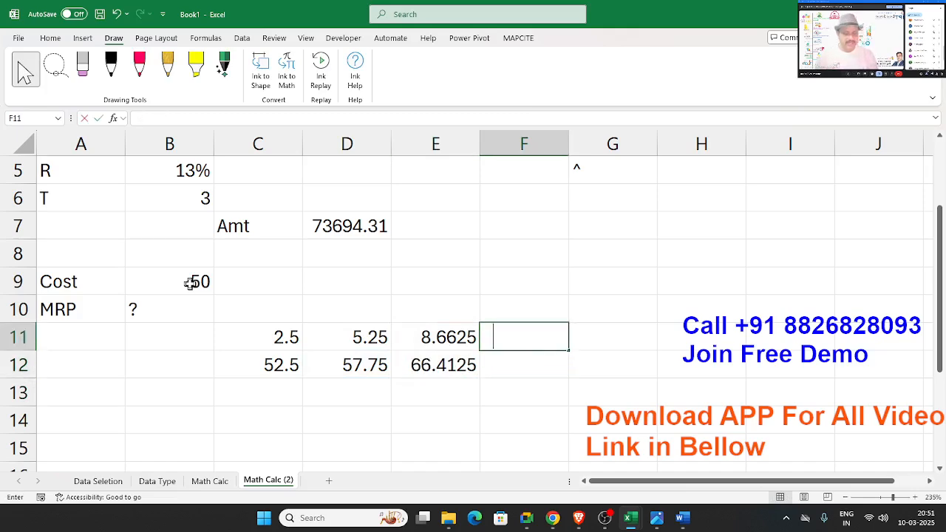
text(=)
key(Down)
key(Left)
text(*20)
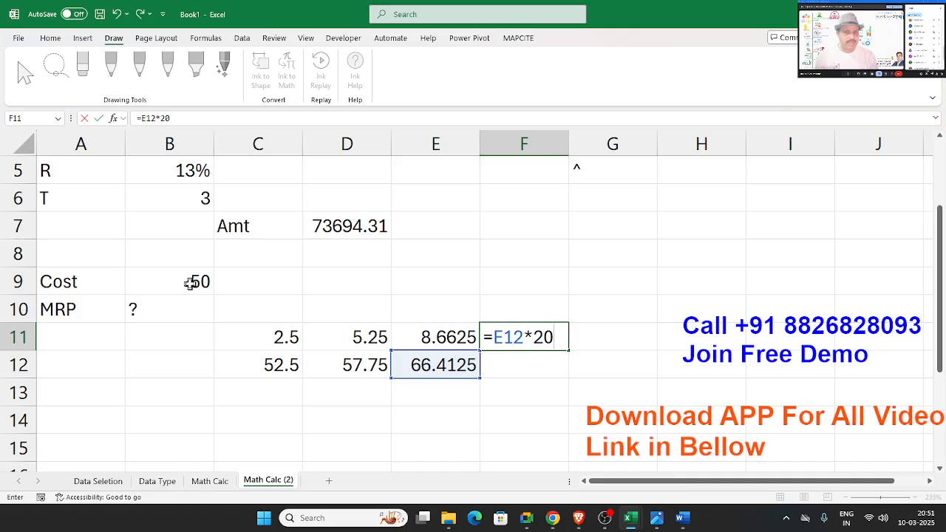
text(%)
key(Return)
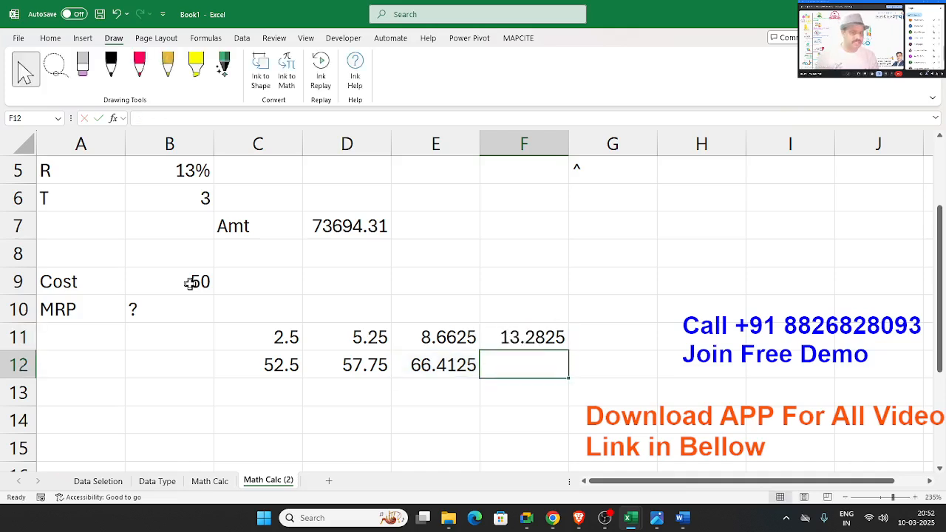
Step: Enter the formula =E12+F11 in F12 to add the twenty percent and reach the final price
text(=)
key(Left)
text(+)
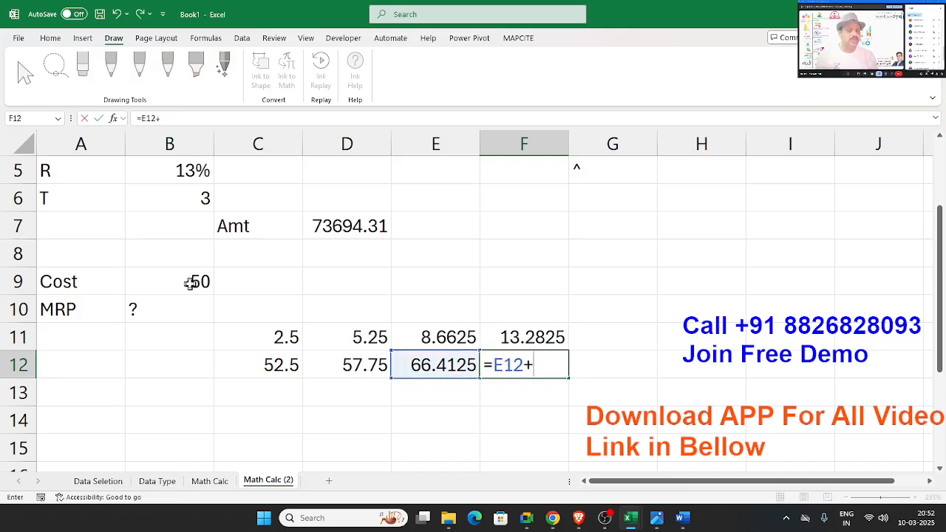
key(Up)
key(Return)
key(Up)
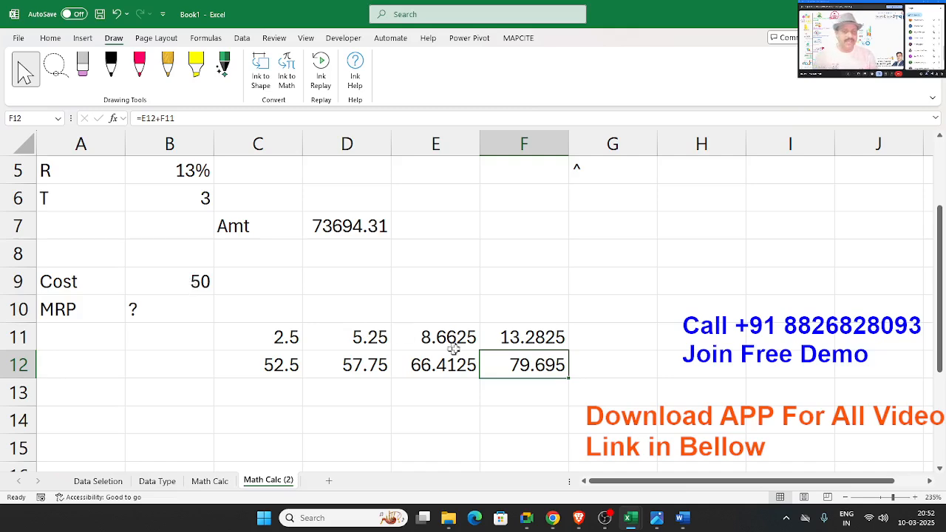
Step: Review the calculation cells C11:F12, the MRP placeholder, and the formulas in D7 and C11 without changing them
drag(511, 363, 290, 342)
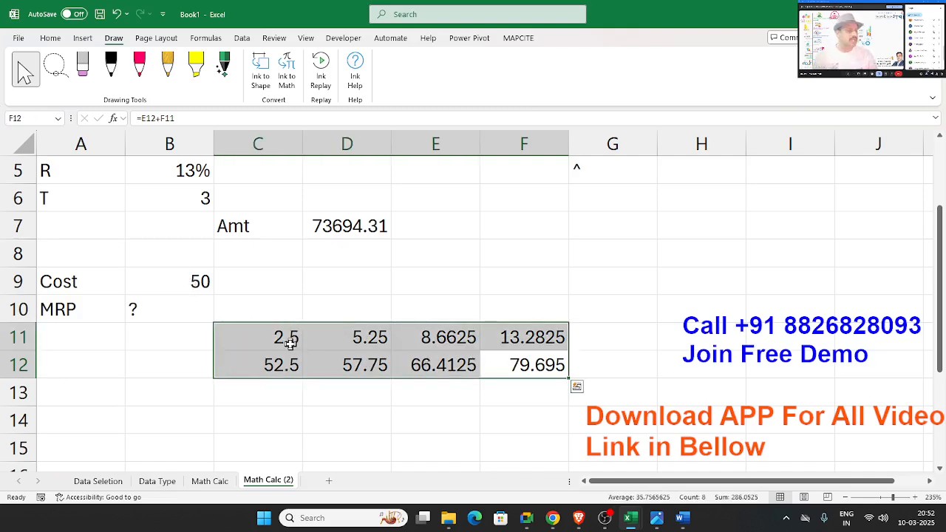
double_click(151, 309)
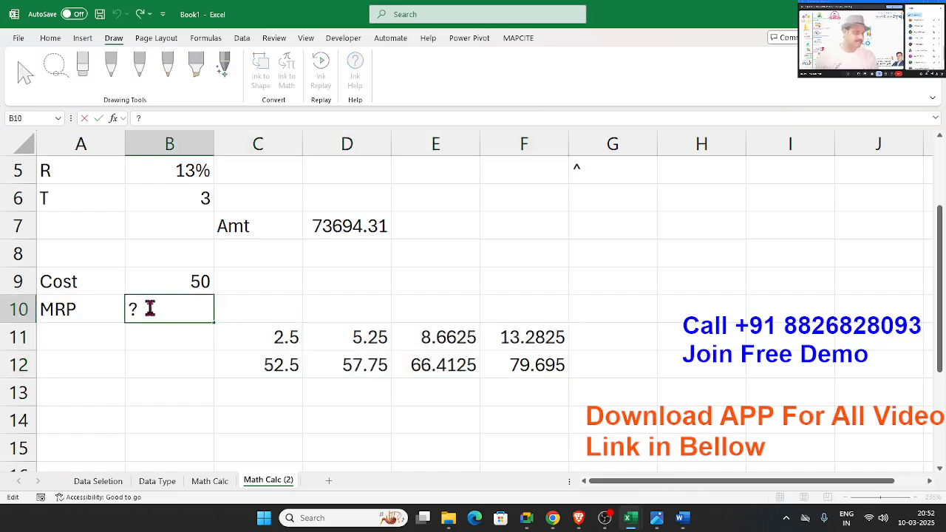
double_click(347, 226)
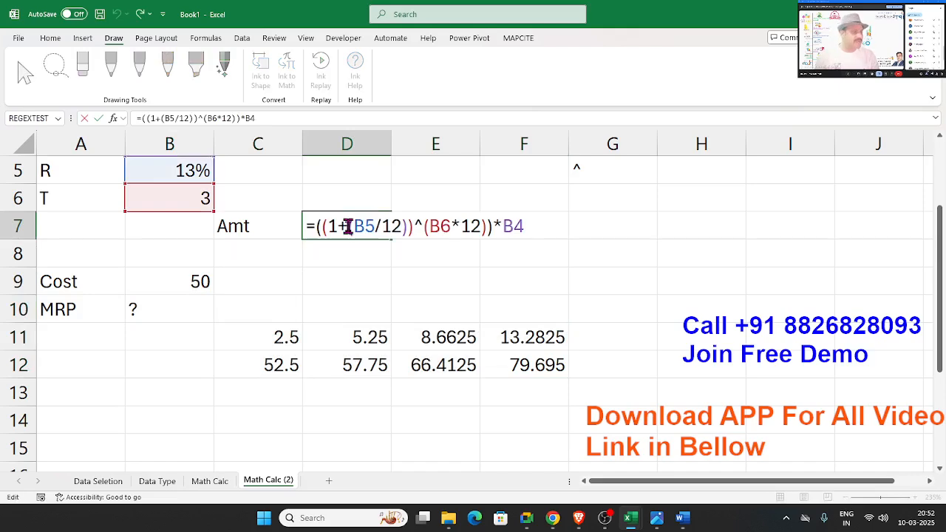
key(Escape)
double_click(288, 338)
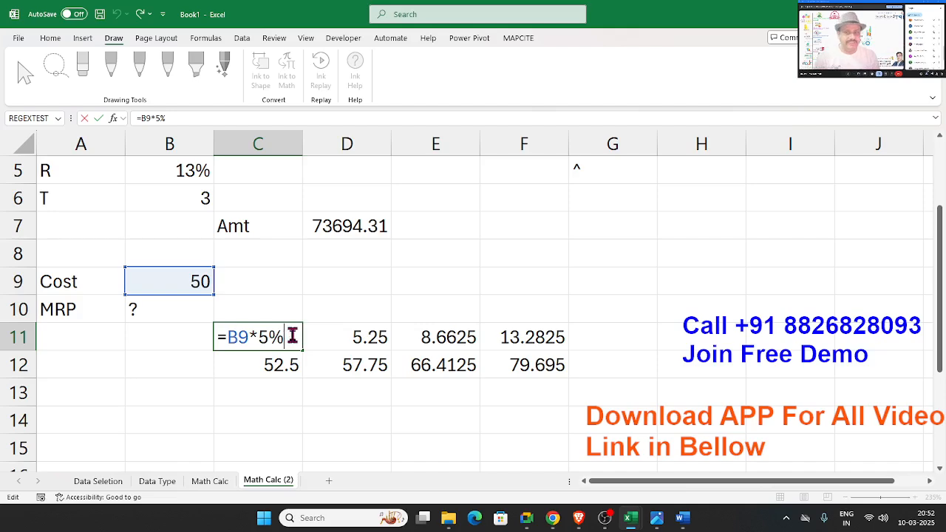
key(Escape)
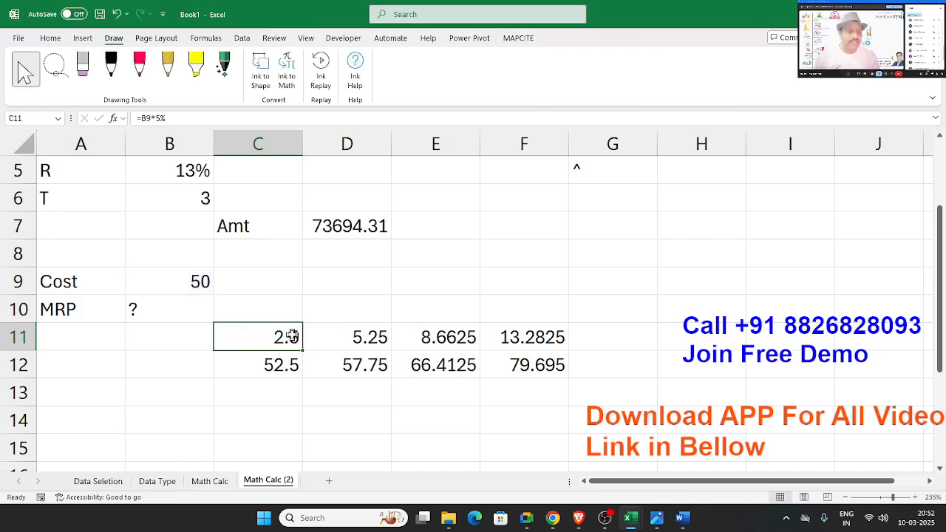
click(289, 276)
Step: Open the recent workbook Dashboard_One_formulas to examine the full LET formula in cell A8, and return to Book1
click(19, 38)
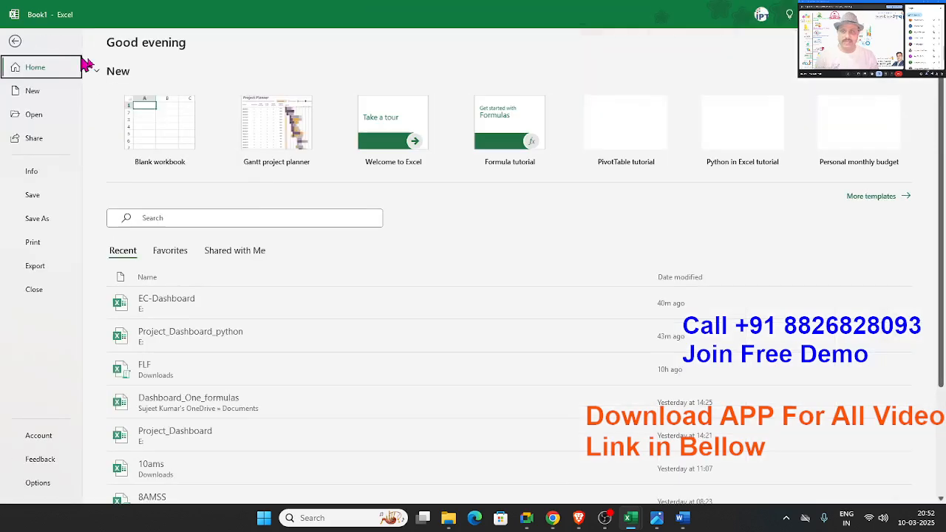
click(184, 413)
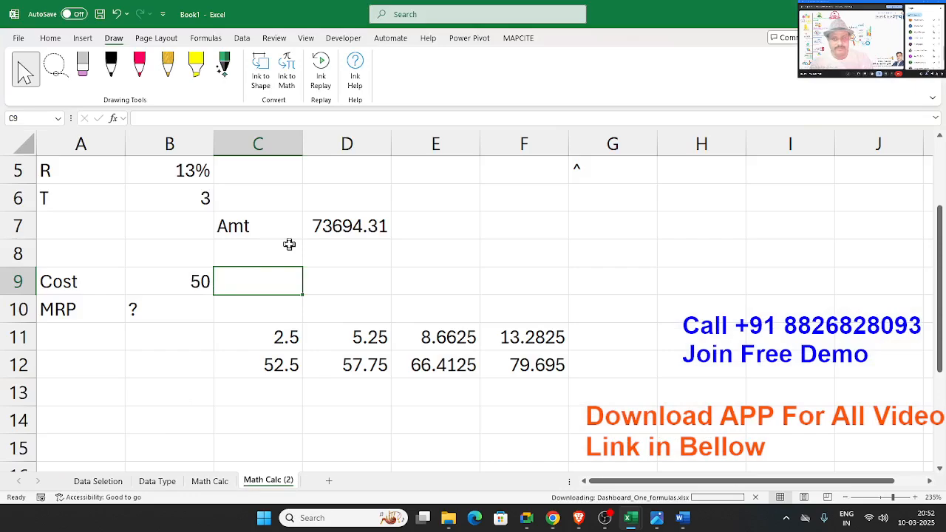
drag(234, 127, 236, 281)
drag(524, 220, 4, 66)
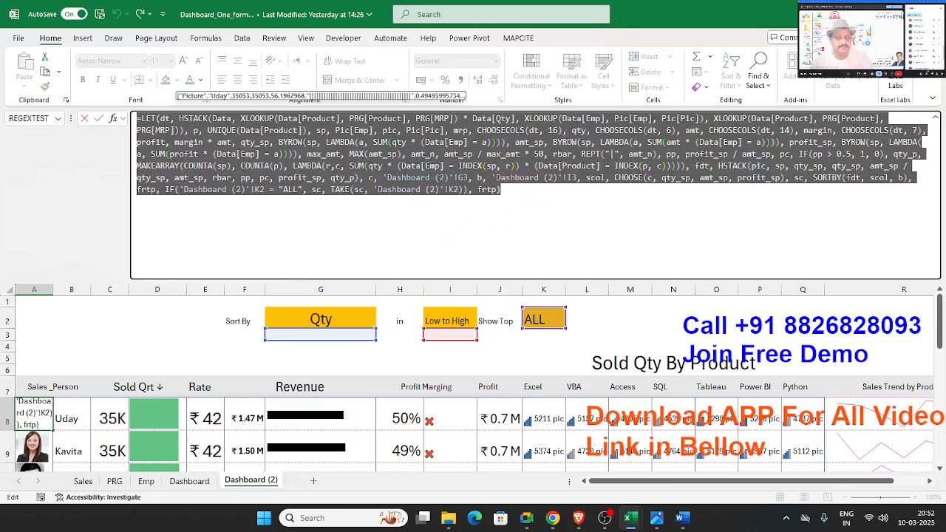
click(401, 194)
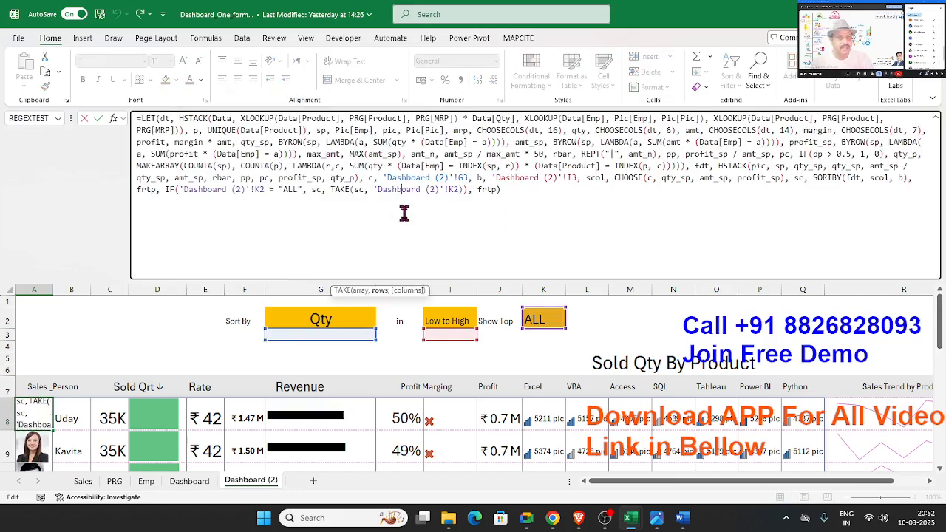
drag(429, 280, 438, 127)
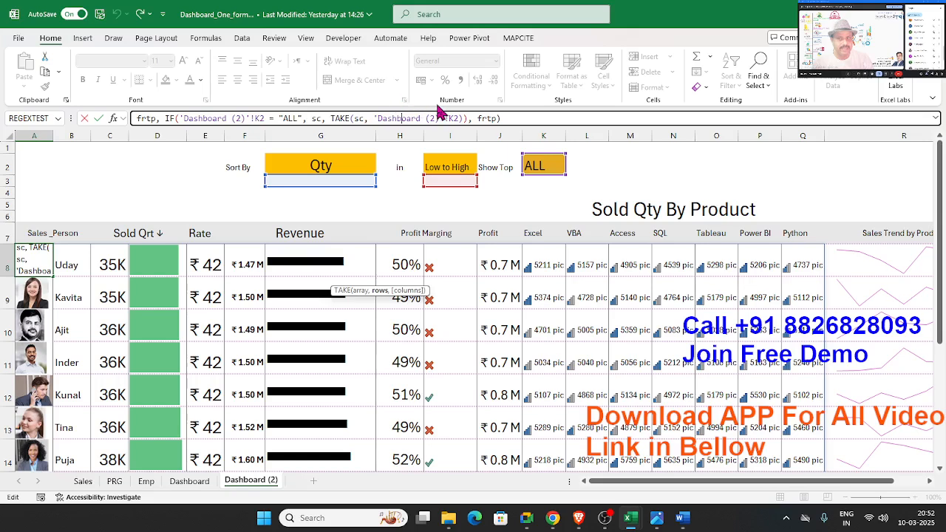
key(Escape)
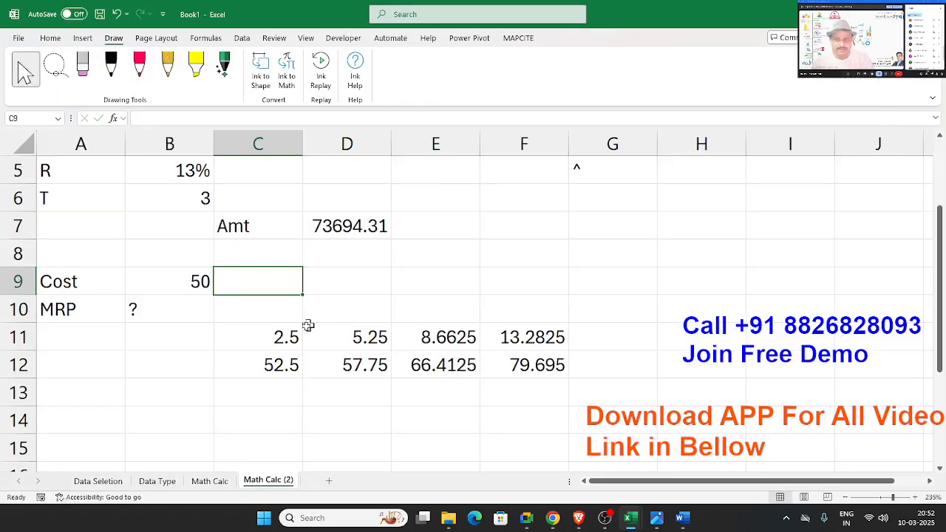
Step: Replace the C11 reference in C12 with the expression from C11 in parentheses, making the formula =B9+(B9*5%)
double_click(281, 337)
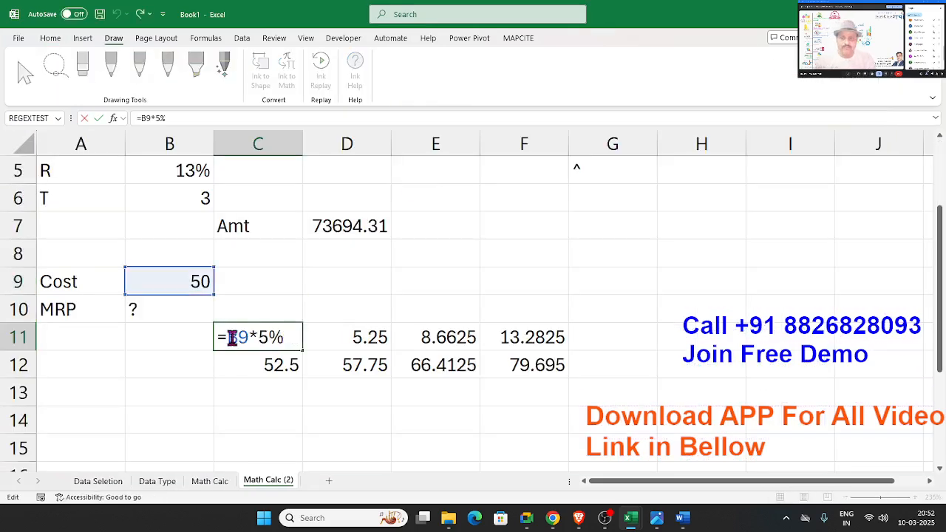
drag(229, 337, 293, 338)
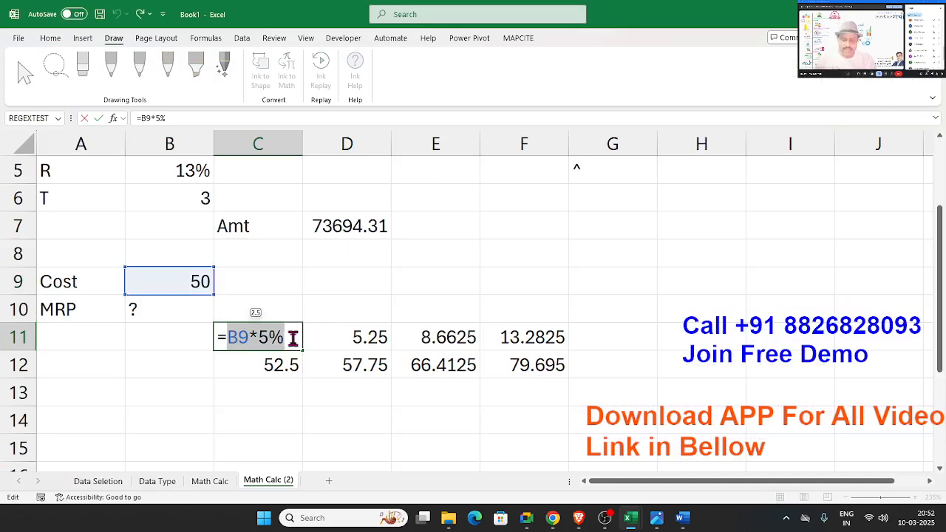
key(Escape)
double_click(292, 364)
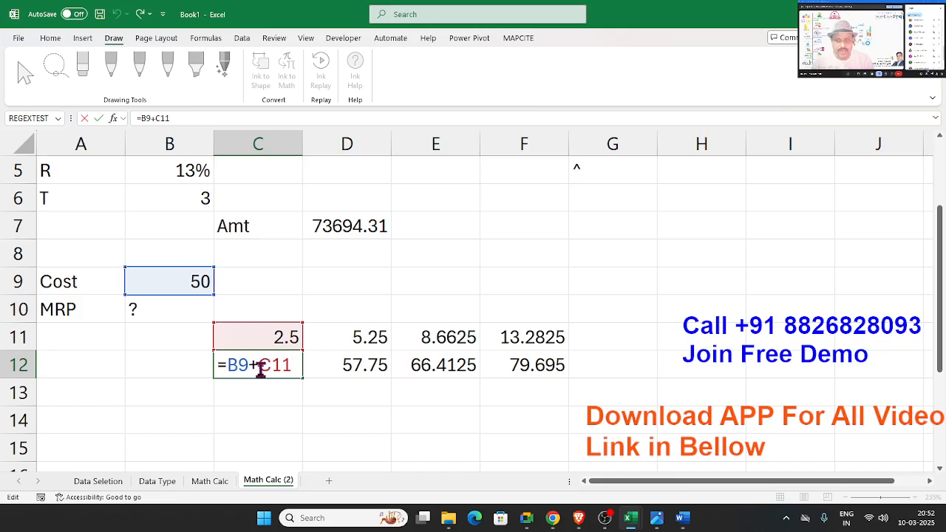
double_click(270, 364)
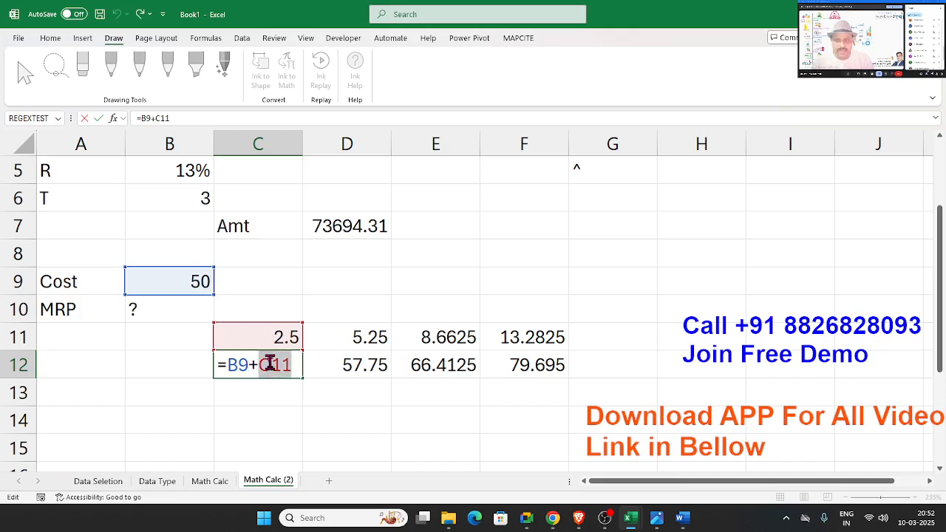
text(()
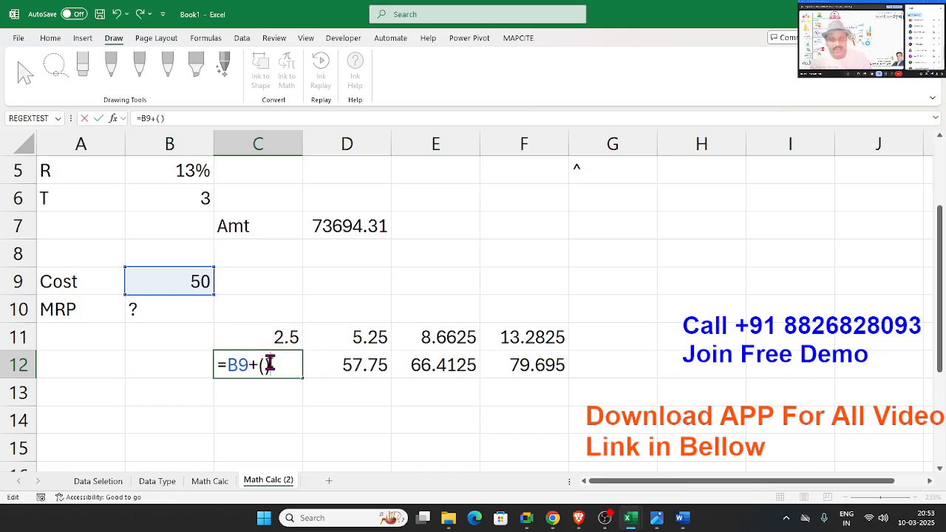
text(B9*5%)
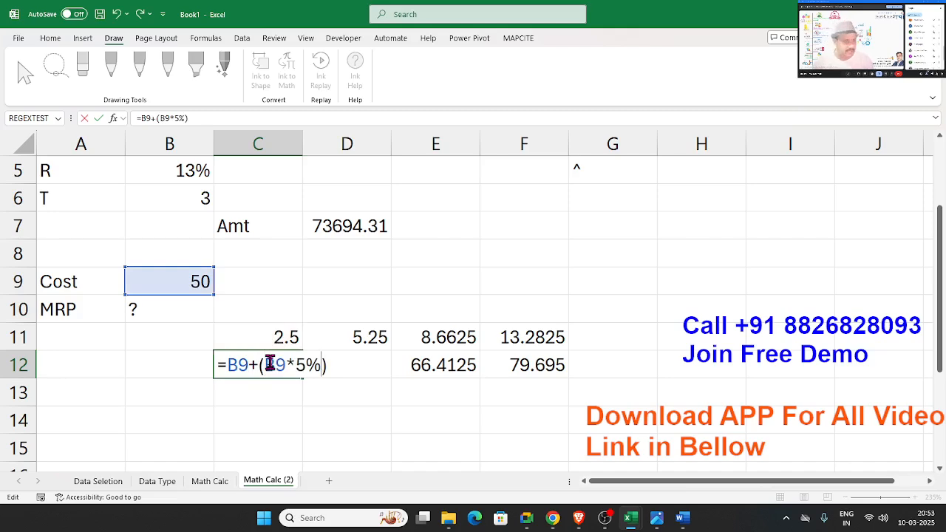
key(Return)
Step: Clear the five percent helper formula from C11
key(Up)
key(Up)
key(Delete)
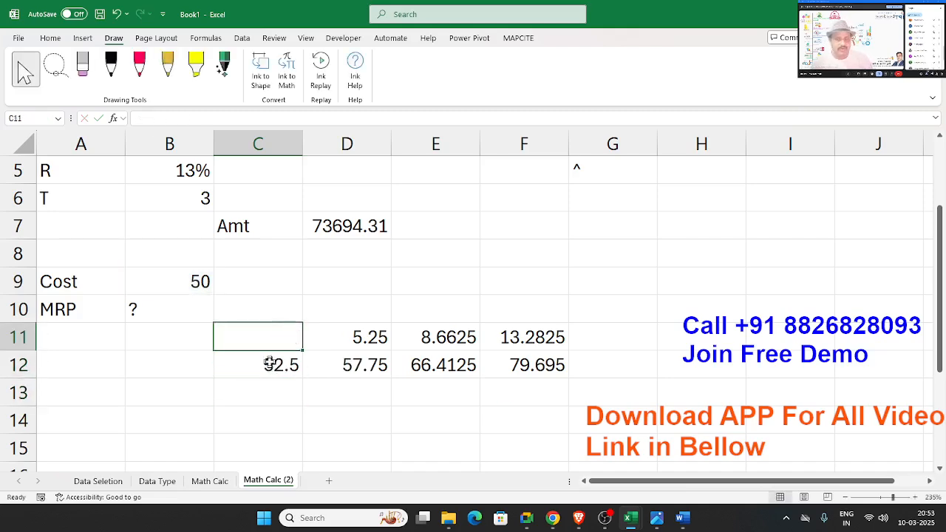
Step: Replace the C12 reference in D11 with the expression from C12 in parentheses, making the formula =(B9+(B9*5%))*10%
click(255, 363)
double_click(251, 363)
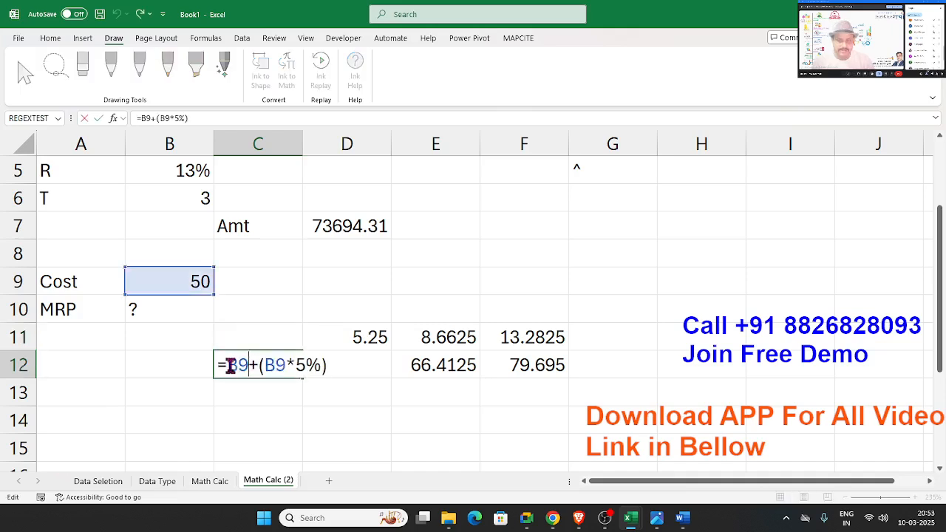
drag(229, 366, 351, 380)
key(Escape)
double_click(358, 338)
double_click(334, 337)
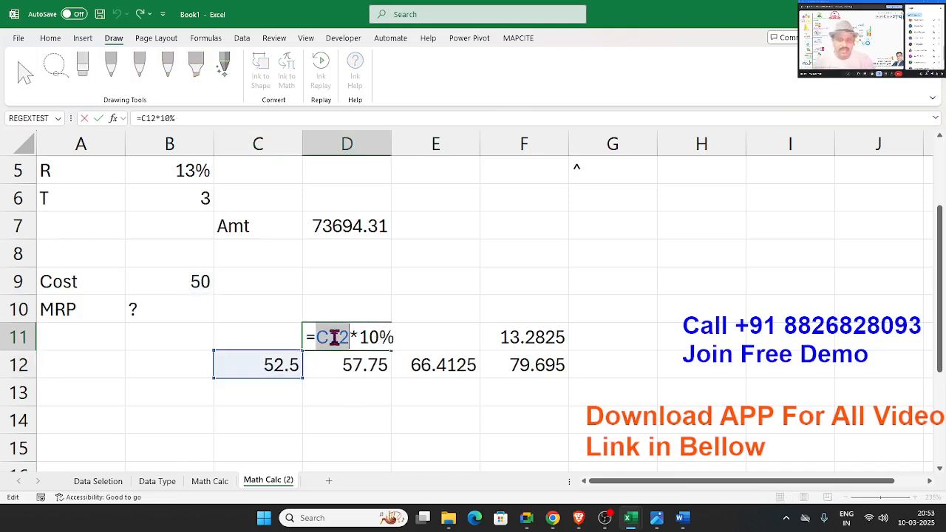
text(())
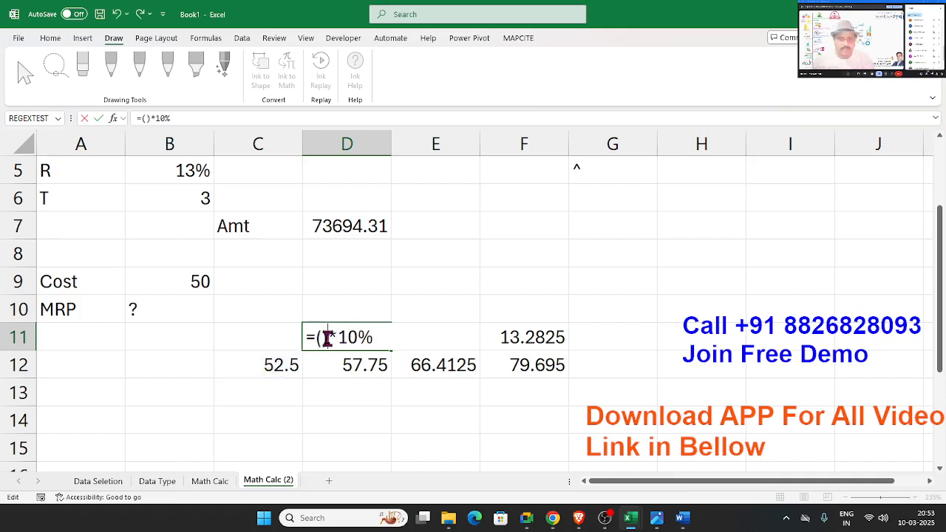
text(B9+(B9*5%))
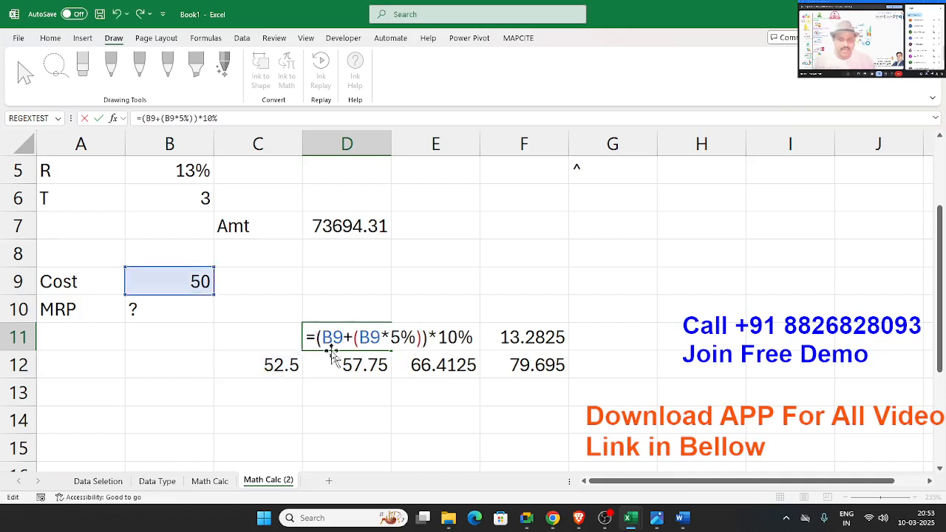
key(Return)
Step: Replace the C12 reference in D12 with the same parenthesized expression, making it =(B9+(B9*5%))+D11, and clear cell C12
double_click(334, 362)
double_click(337, 364)
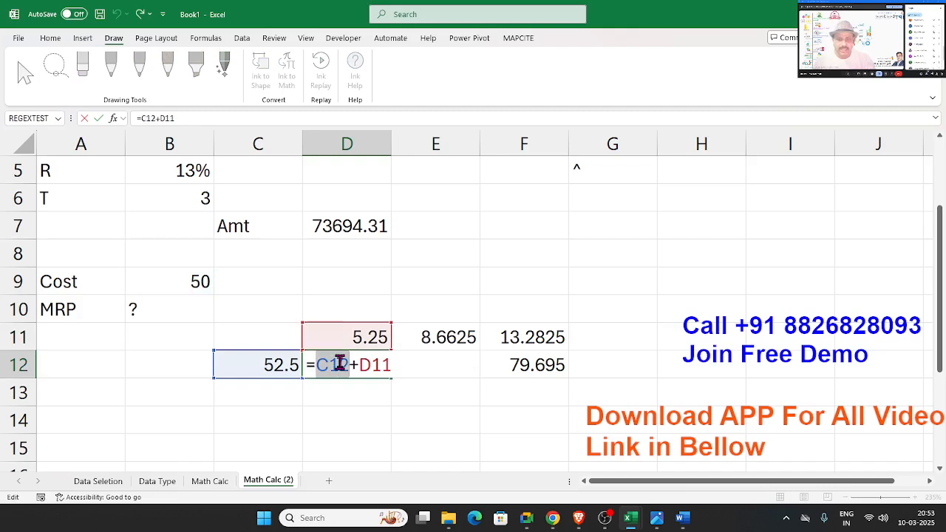
text(())
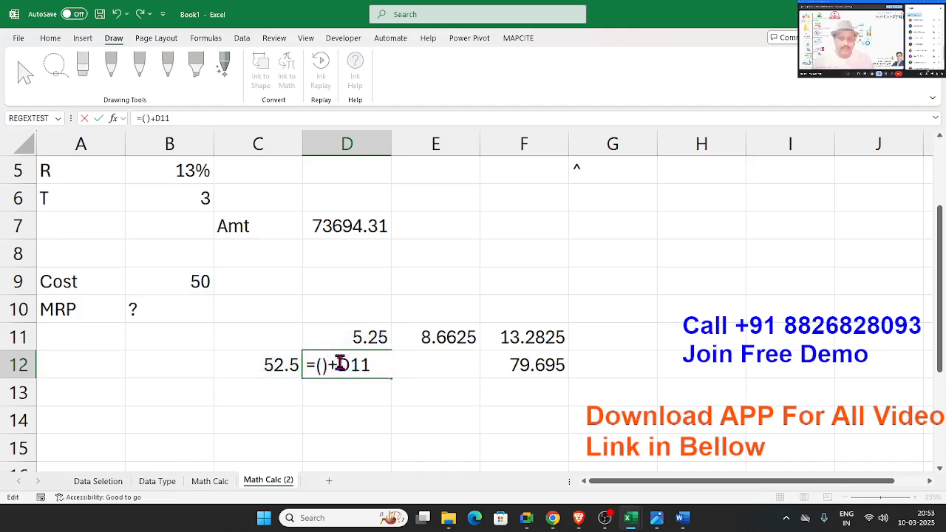
text(B9+(B9*5%))
key(Return)
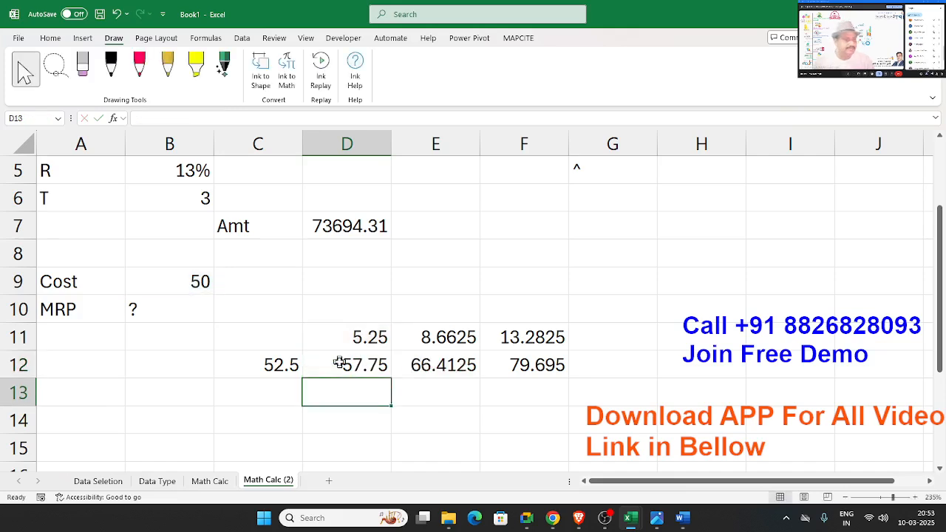
key(Left)
key(Up)
key(Delete)
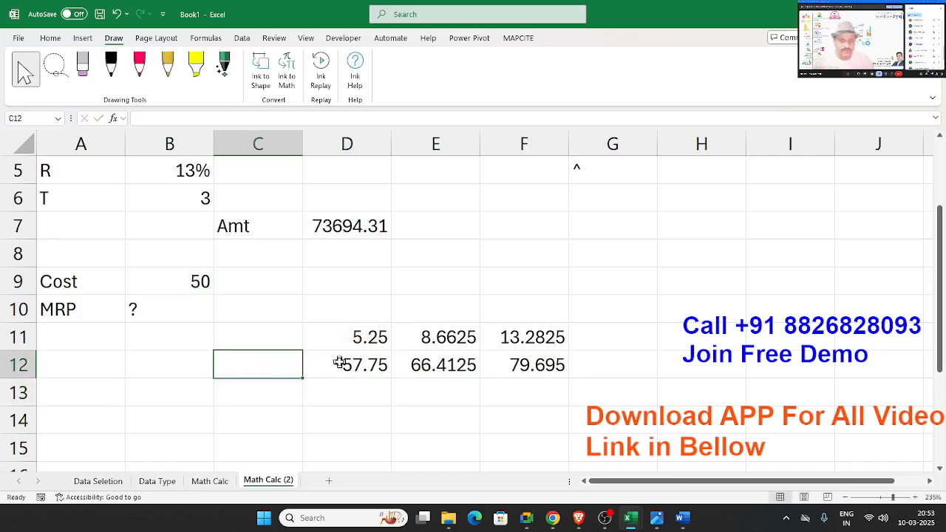
Step: Replace the D11 reference in D12 with the expression from D11 in parentheses, making the formula =(B9+(B9*5%))+((B9+(B9*5%))*10%)
key(Right)
key(Up)
double_click(348, 338)
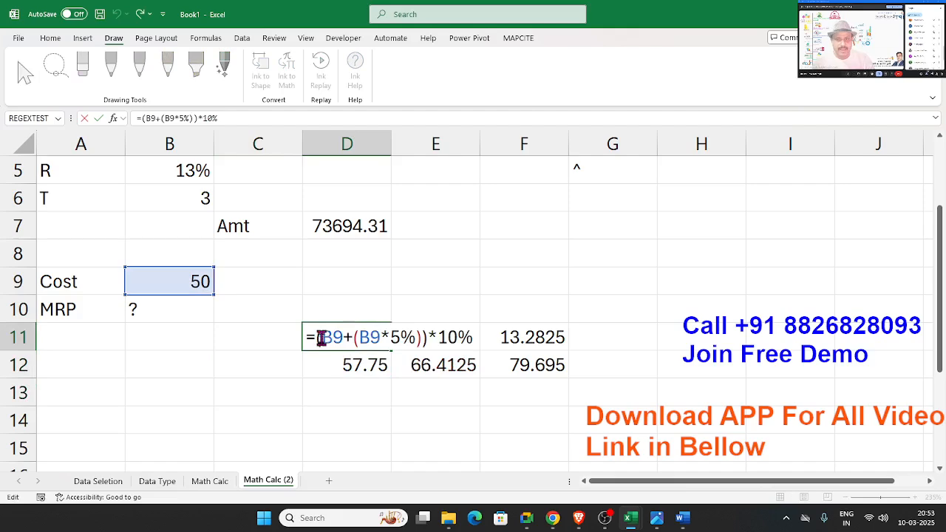
drag(317, 338, 492, 353)
key(ctrl+c)
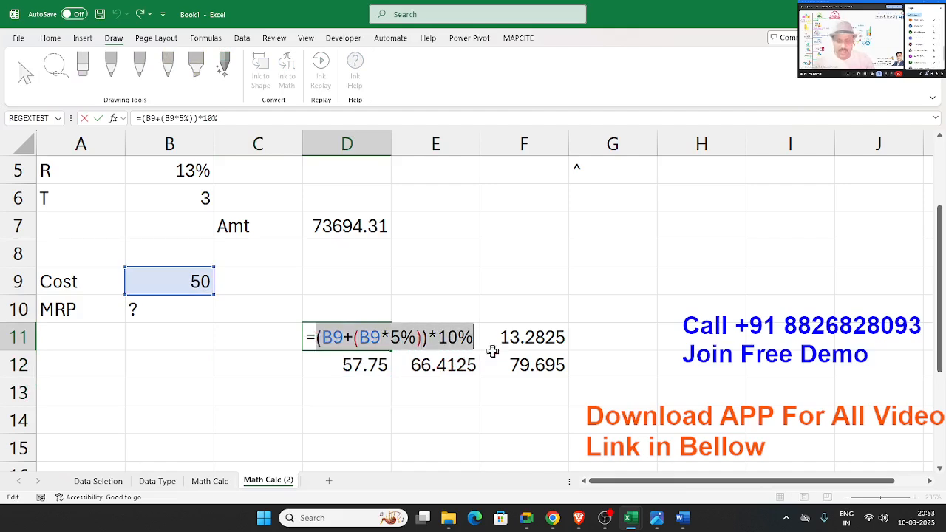
key(Escape)
click(361, 362)
double_click(357, 366)
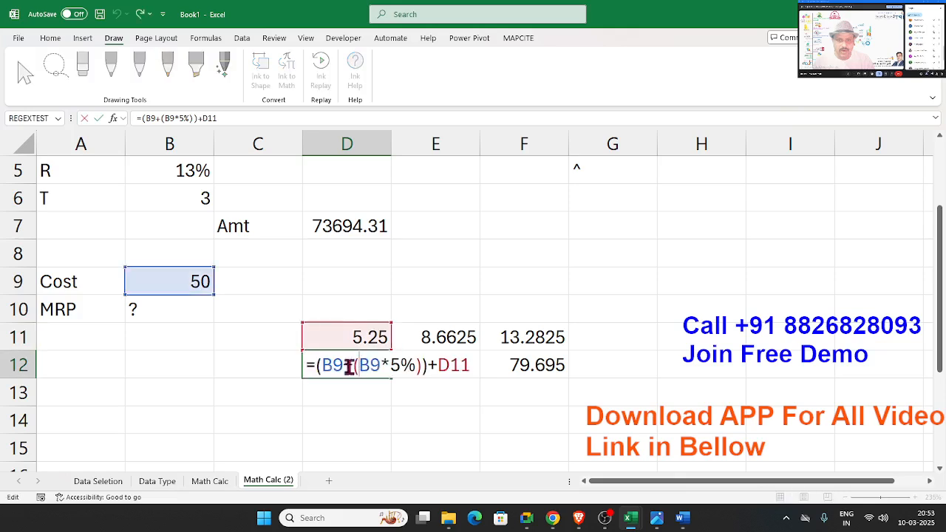
double_click(441, 366)
key(BackSpace)
text(())
key(ctrl+v)
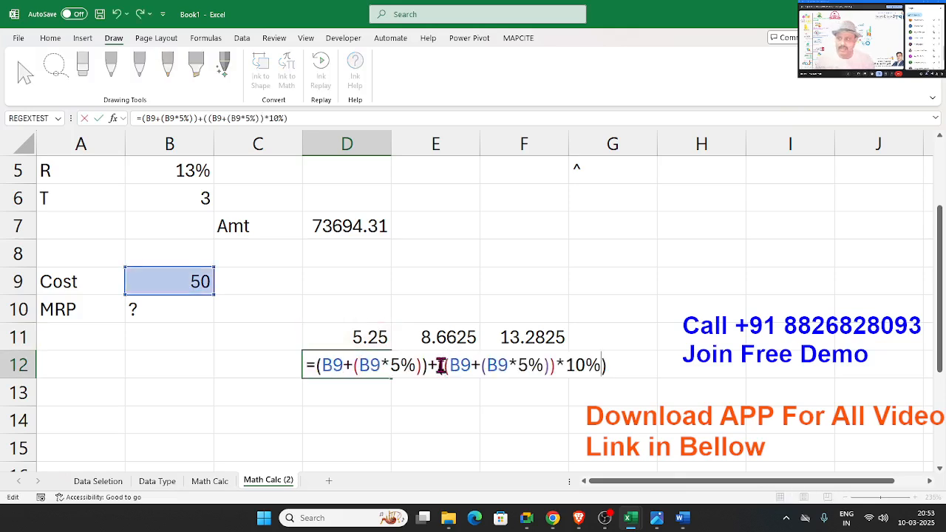
key(Return)
Step: Clear the ten percent helper formula from D11
key(Up)
key(Up)
key(Delete)
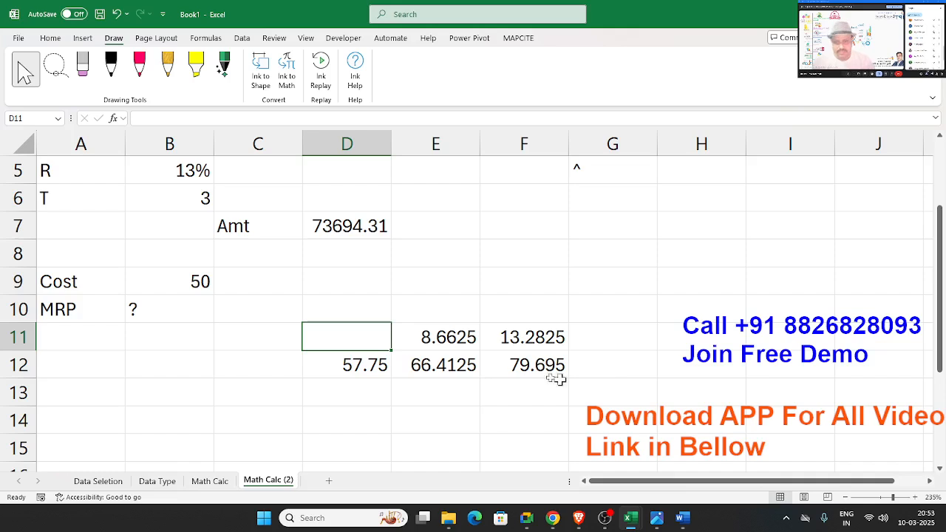
Step: Replace the D12 reference in E11 with the expression from D12 in parentheses, making the formula =((B9+(B9*5%))+((B9+(B9*5%))*10%))*15%
double_click(378, 365)
drag(314, 365, 607, 356)
key(ctrl+c)
key(Escape)
double_click(437, 336)
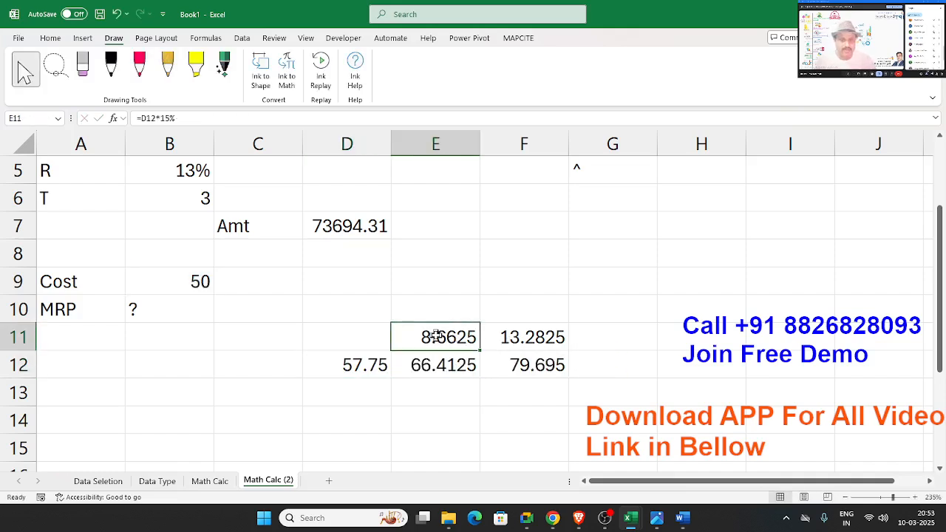
double_click(432, 336)
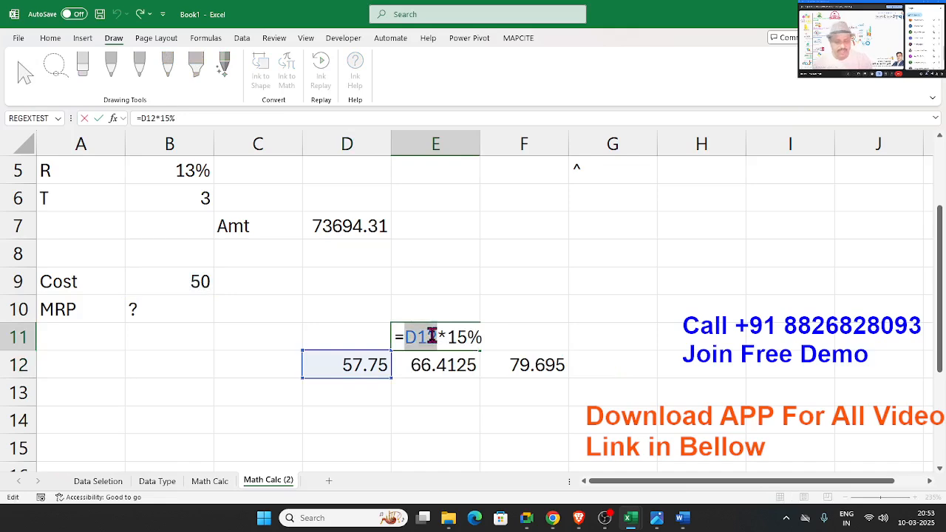
text(())
key(ctrl+v)
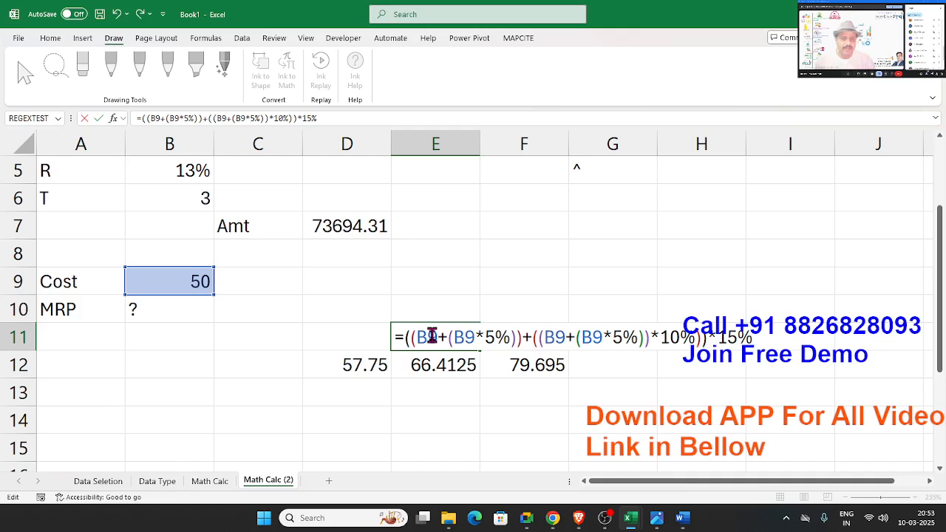
key(Return)
Step: Replace the D12 reference in E12 with the same expression, making it =((B9+(B9*5%))+((B9+(B9*5%))*10%))+E11, and clear cell D12
double_click(437, 365)
double_click(422, 365)
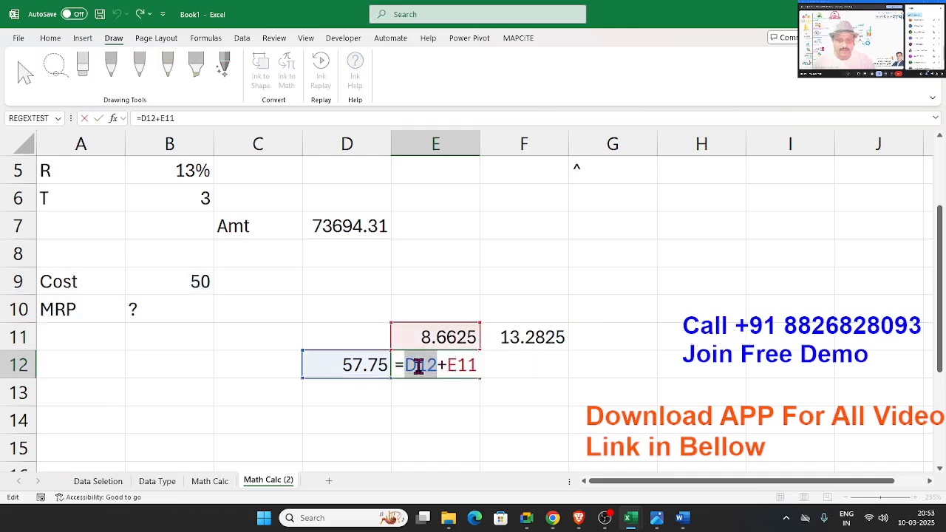
text(())
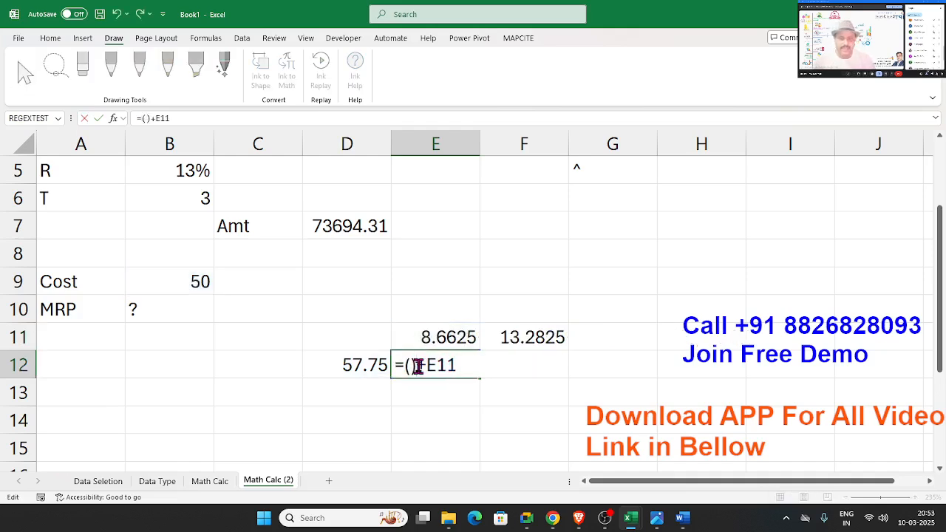
key(ctrl+v)
key(Return)
key(Up)
key(Up)
key(Down)
key(Left)
key(Delete)
Step: Replace the E11 reference in E12 with the full fifteen percent expression from E11, enclosed in parentheses
key(Right)
key(Up)
key(Right)
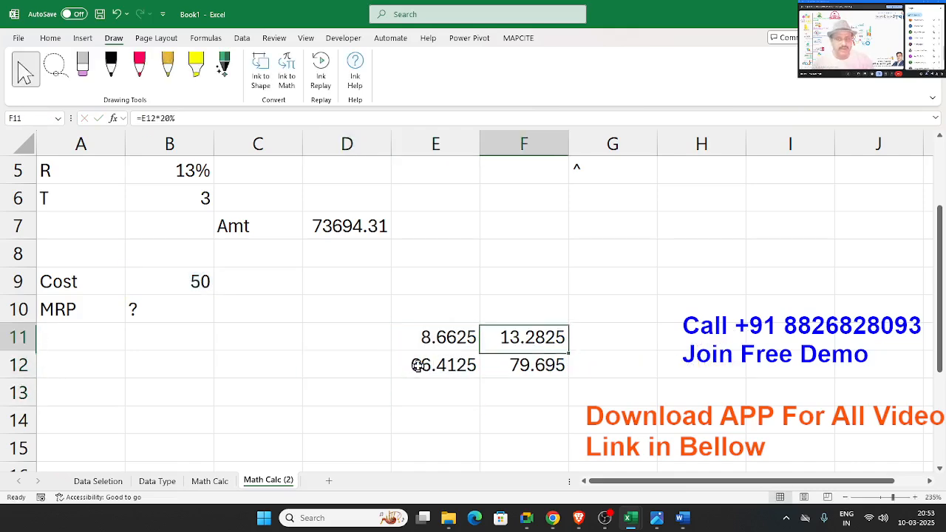
click(450, 337)
double_click(450, 337)
drag(400, 337, 754, 339)
key(ctrl+c)
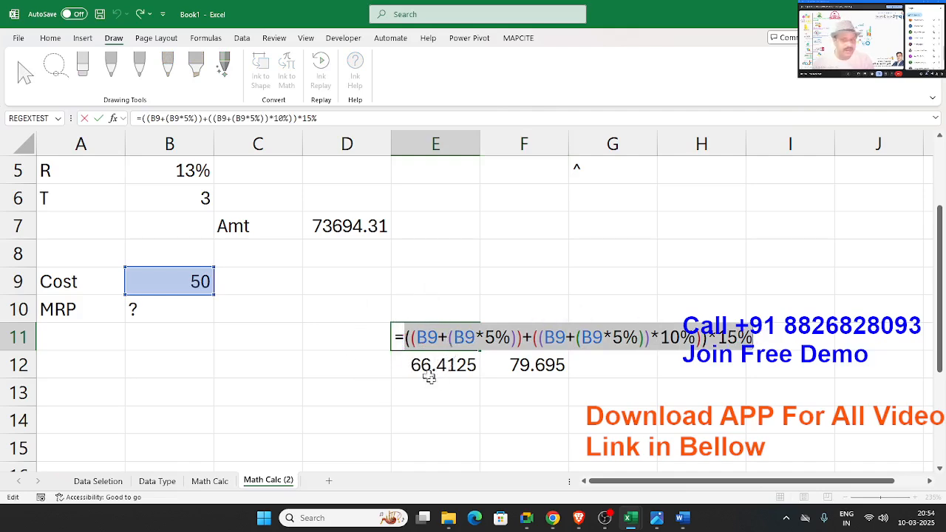
mouse_move(579, 518)
key(Escape)
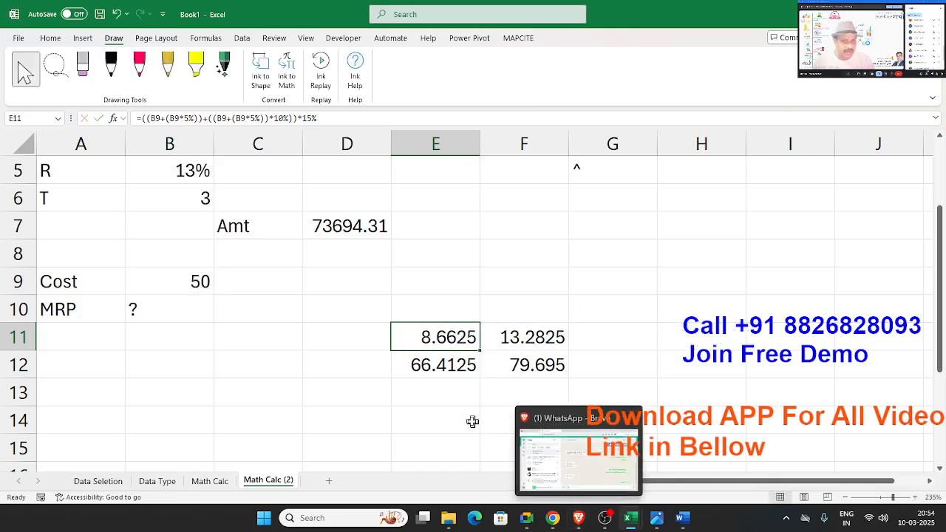
double_click(431, 355)
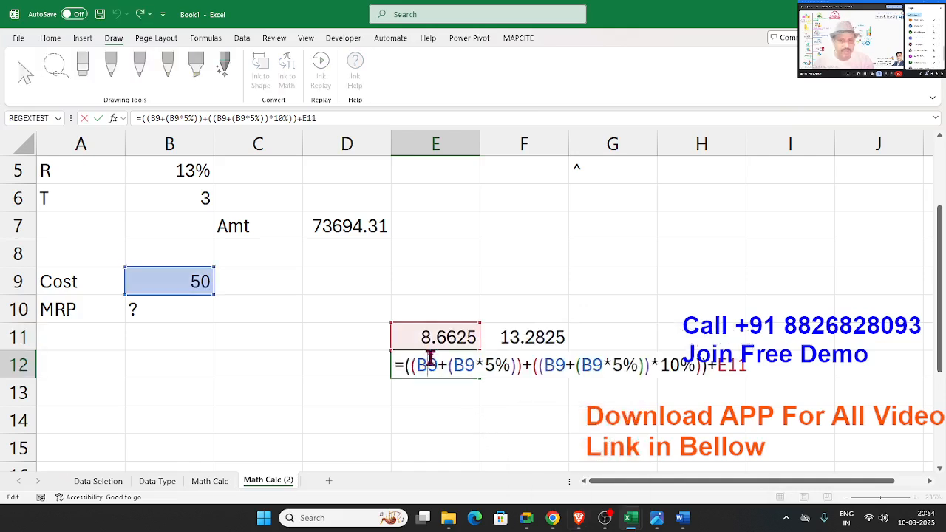
double_click(725, 367)
text(()
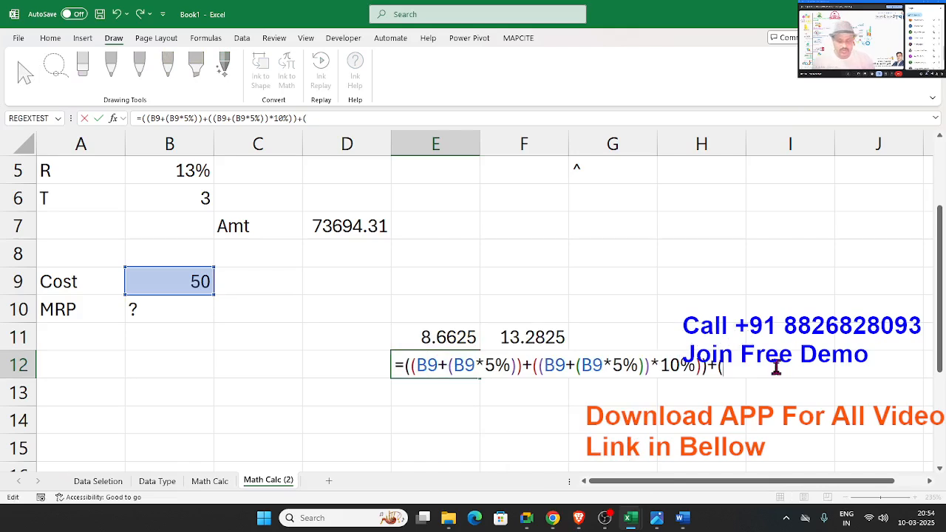
key(ctrl+v)
click(776, 368)
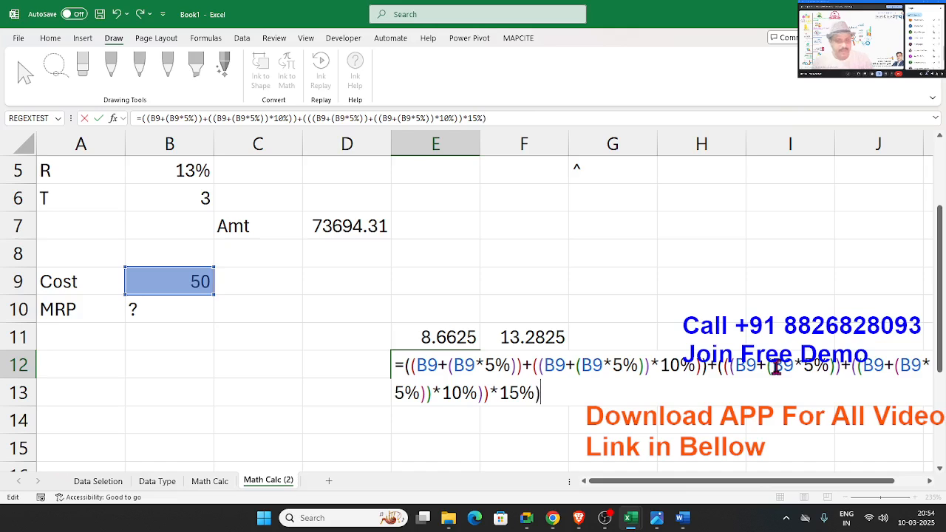
key(Return)
Step: Clear the fifteen percent helper formula from E11
key(Up)
key(Up)
key(Delete)
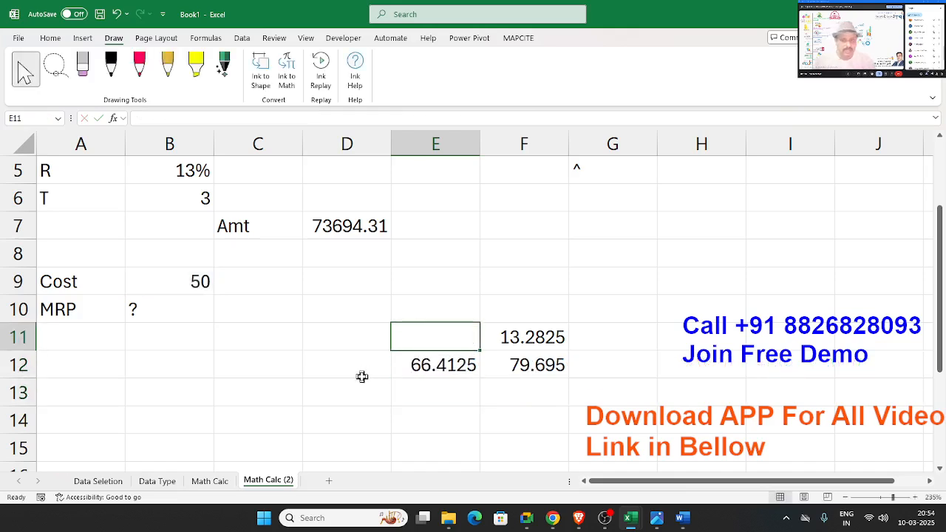
Step: Replace the E12 reference in F11 with the full expression from E12 in parentheses, keeping the *20% multiplication
click(524, 364)
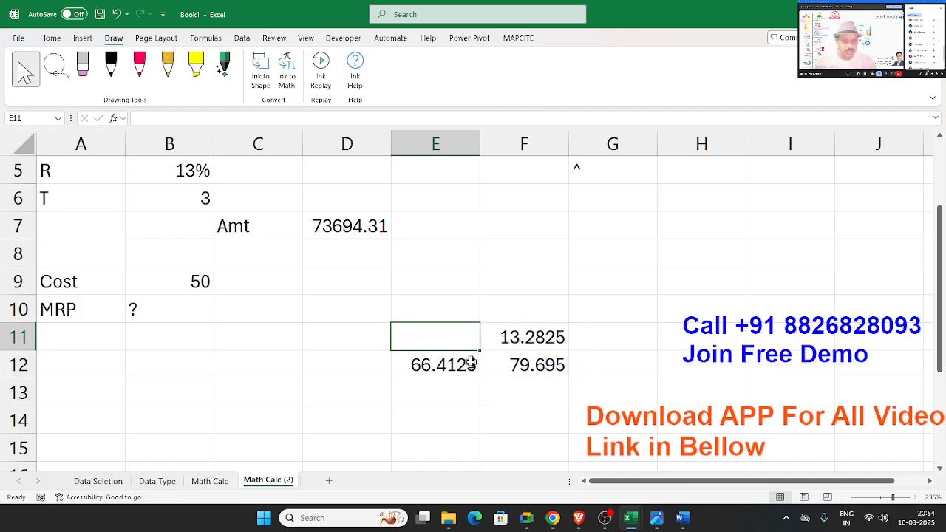
click(433, 363)
double_click(418, 363)
drag(405, 364, 545, 395)
key(ctrl+c)
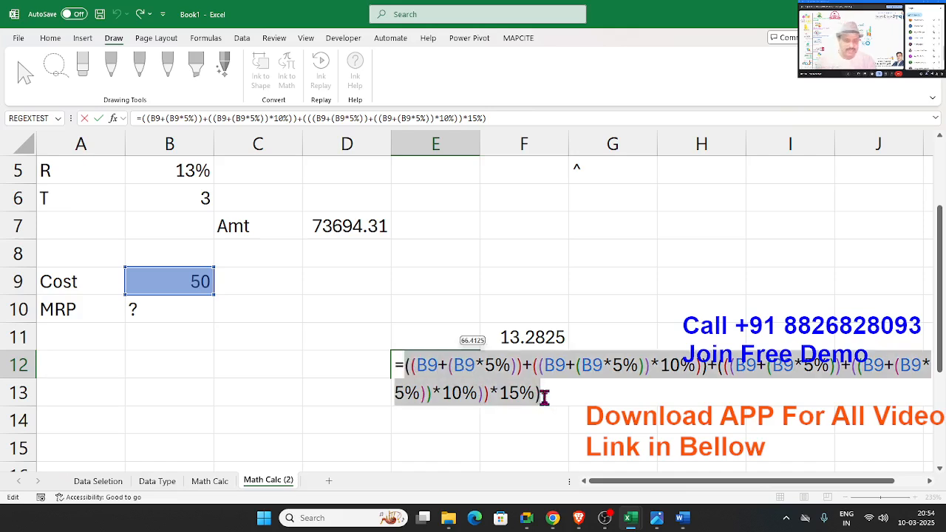
key(Escape)
double_click(542, 338)
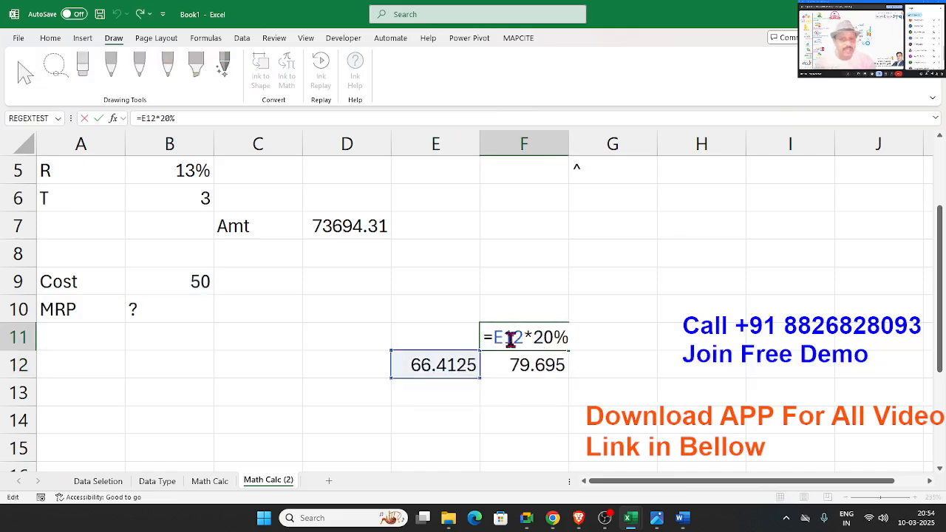
double_click(510, 339)
text(())
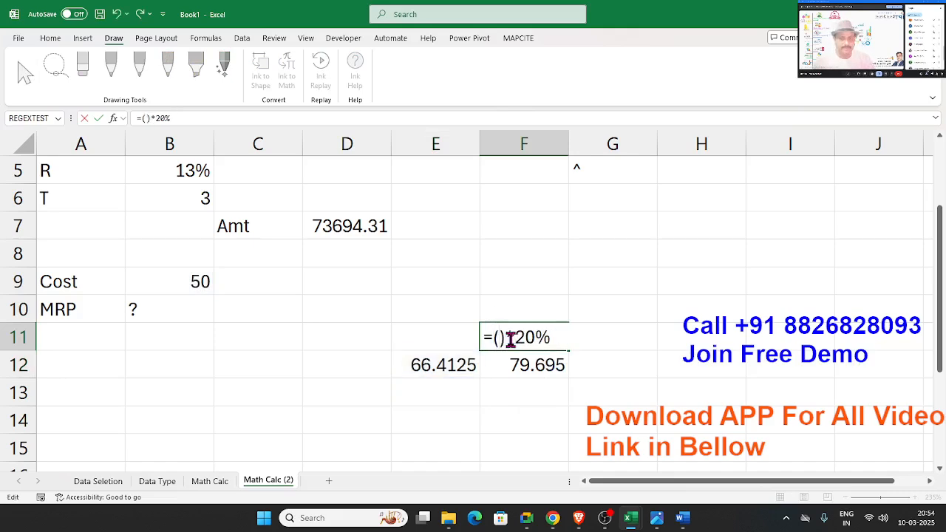
key(ctrl+v)
key(Return)
Step: Replace the E12 reference in F12 with the same parenthesized expression, keeping the +F11 addition, and clear cell E12
double_click(530, 370)
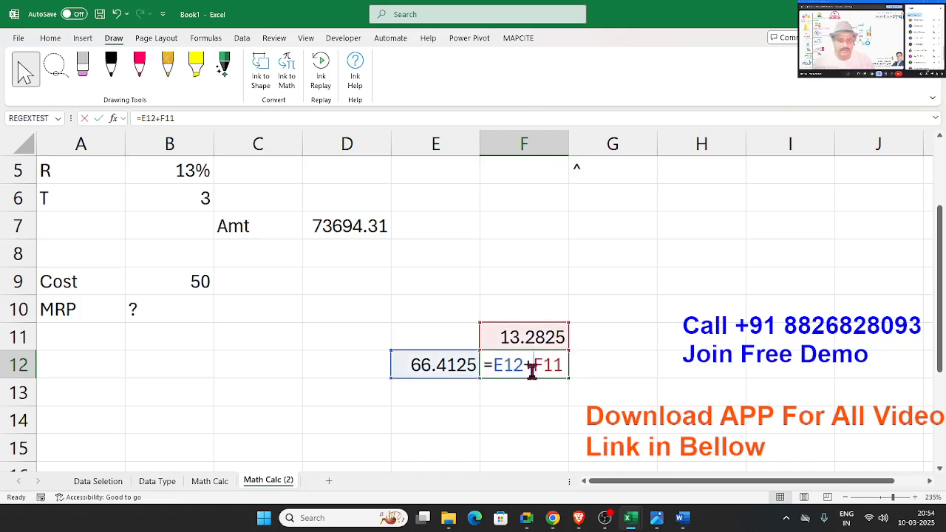
double_click(521, 368)
text(())
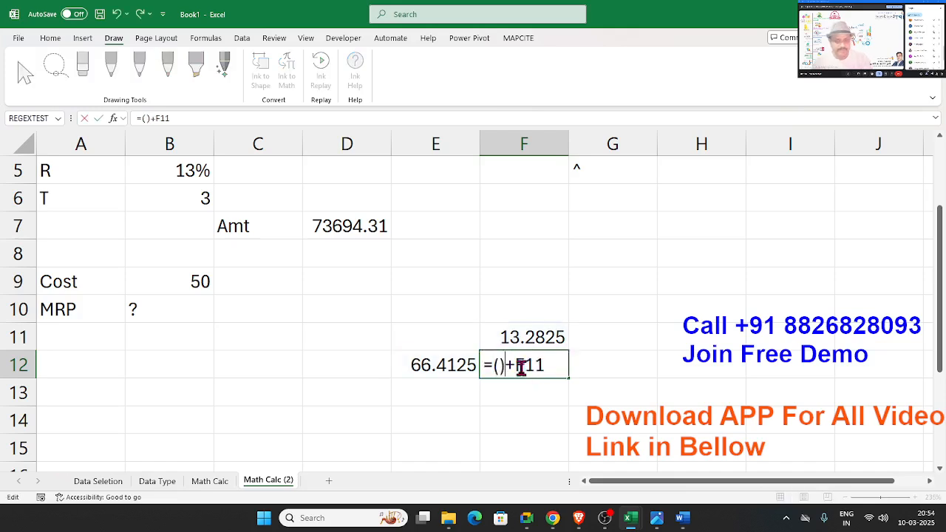
key(ctrl+v)
key(Return)
key(Up)
key(Left)
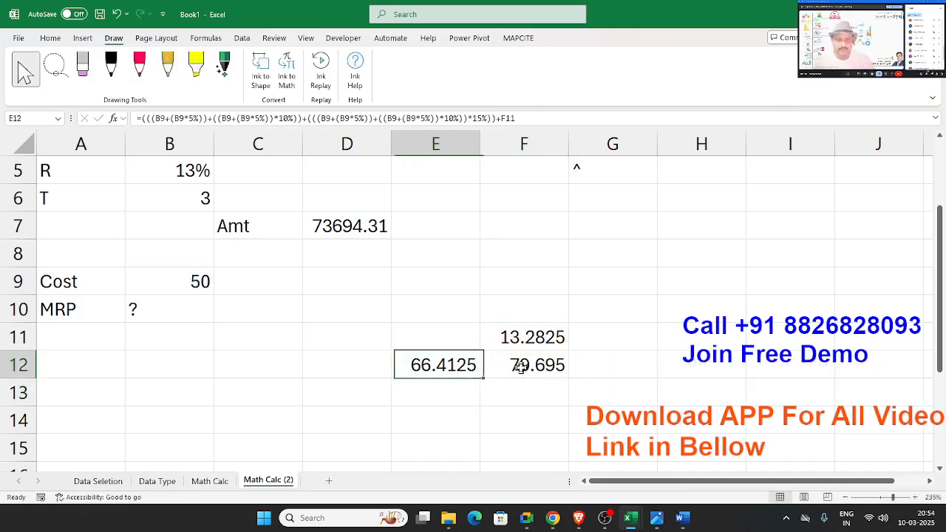
key(Delete)
Step: Replace the F11 reference in F12 with the full twenty percent expression from F11, enclosed in parentheses
key(Up)
key(Right)
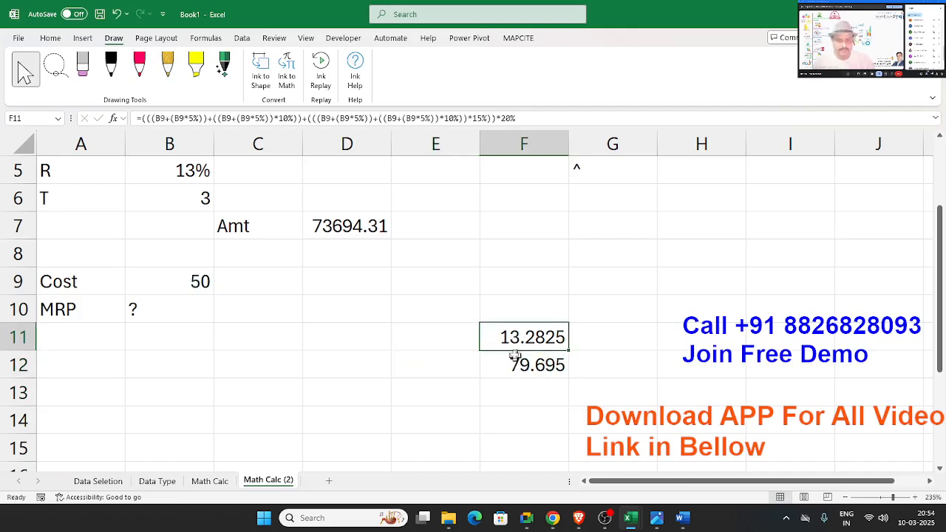
double_click(512, 338)
drag(492, 337, 851, 408)
key(ctrl+c)
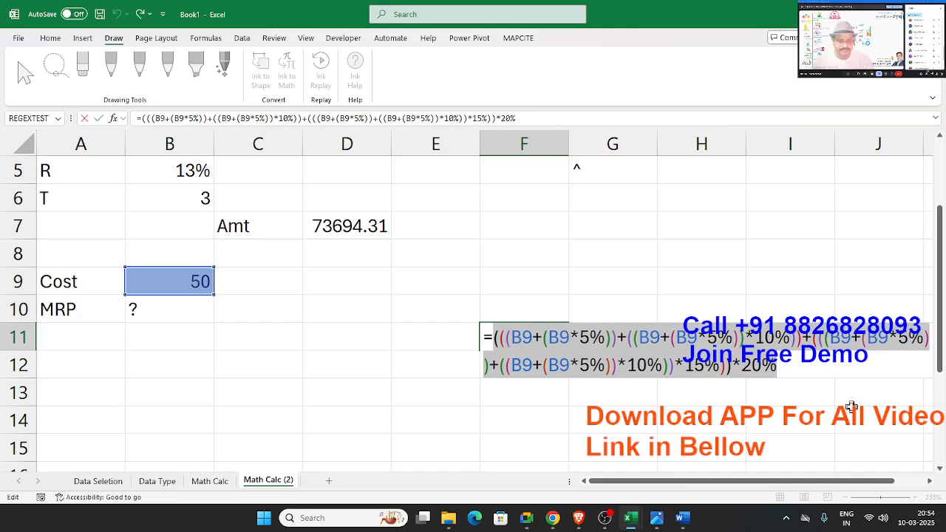
key(Escape)
double_click(552, 363)
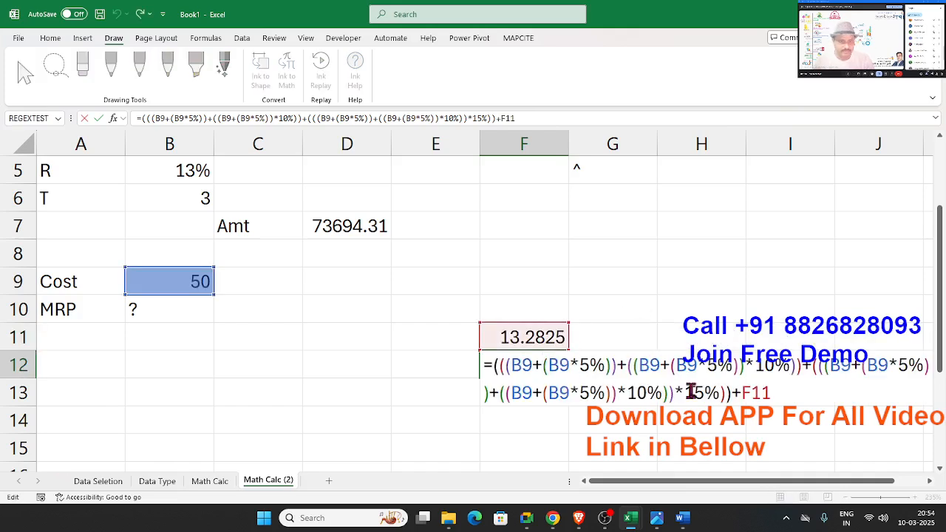
double_click(744, 393)
key(BackSpace)
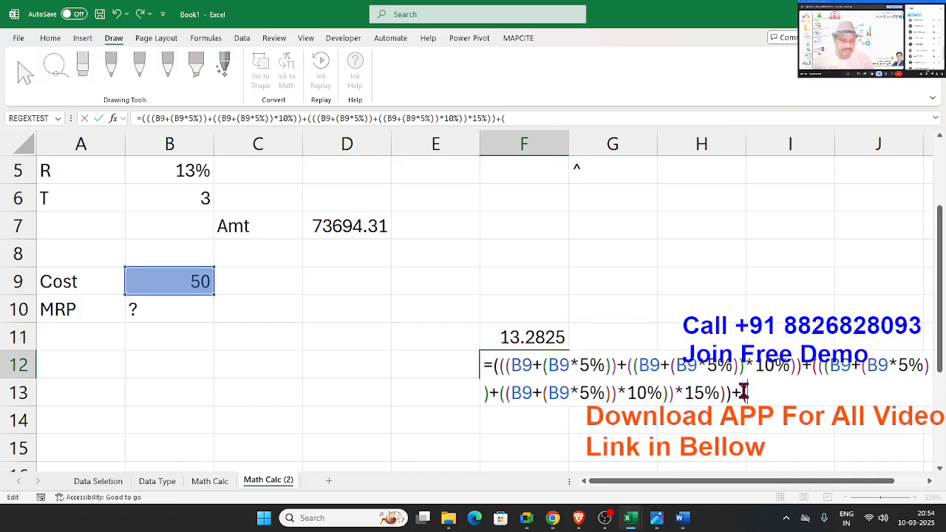
key(ctrl+v)
text(*20%)
key(ctrl+Return)
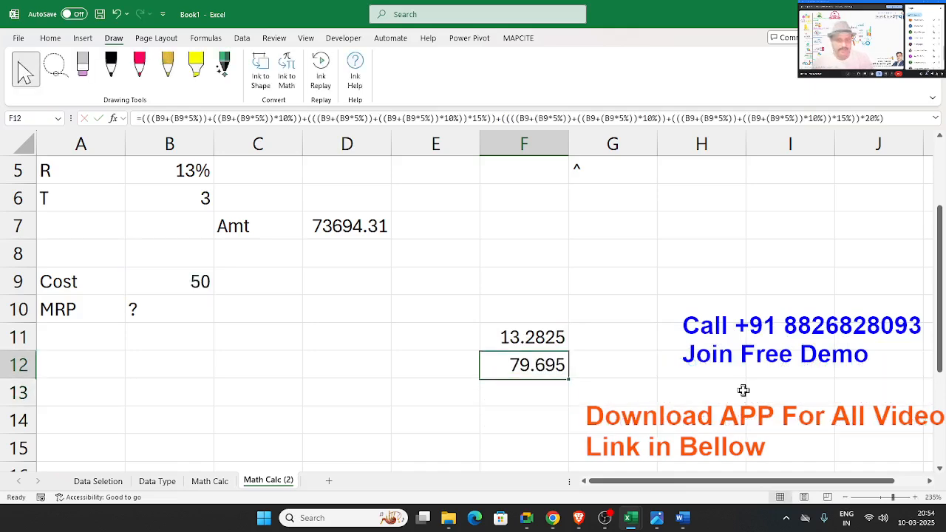
Step: Clear the helper formula from F11 and move the combined formula from F12 to B10, replacing the "?" beside MRP
key(Up)
key(Delete)
click(533, 380)
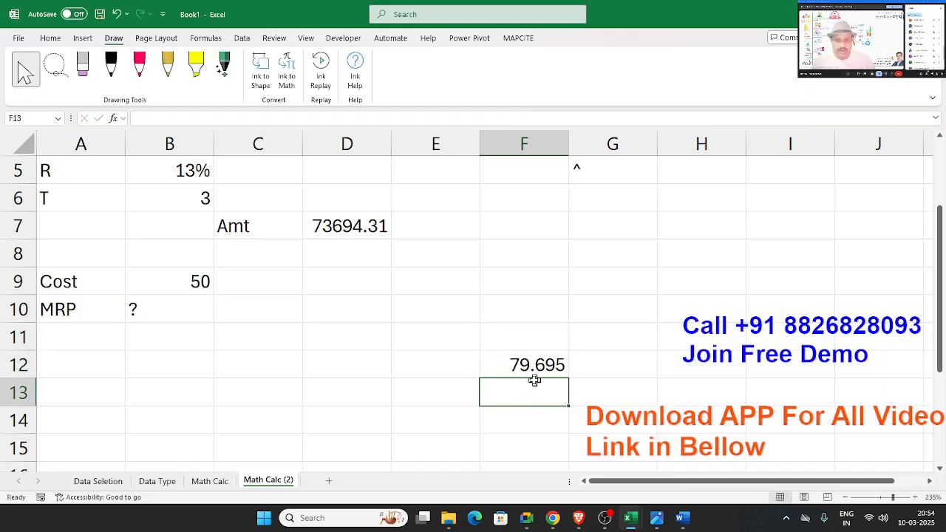
click(527, 371)
drag(528, 371, 198, 326)
click(503, 284)
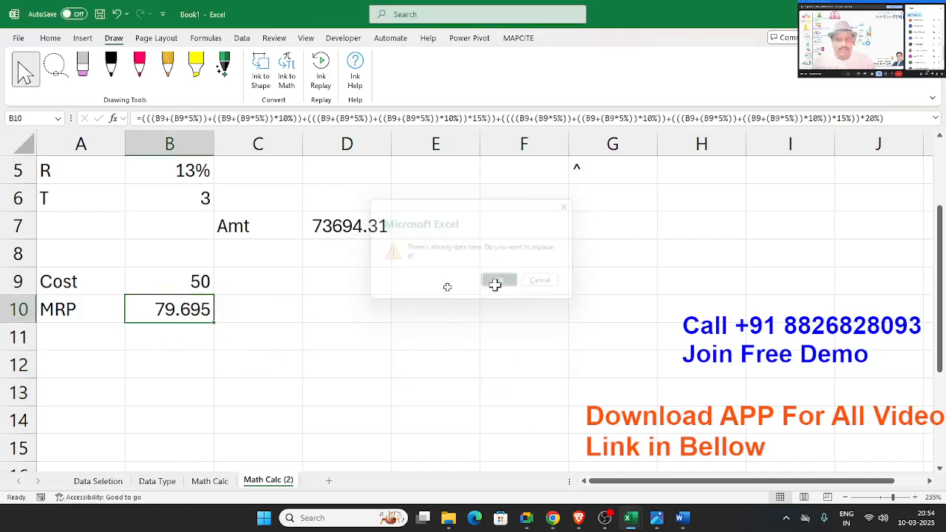
Step: Examine the combined single-cell MRP formula in B10 and its references to the cost cell without changing it
double_click(149, 307)
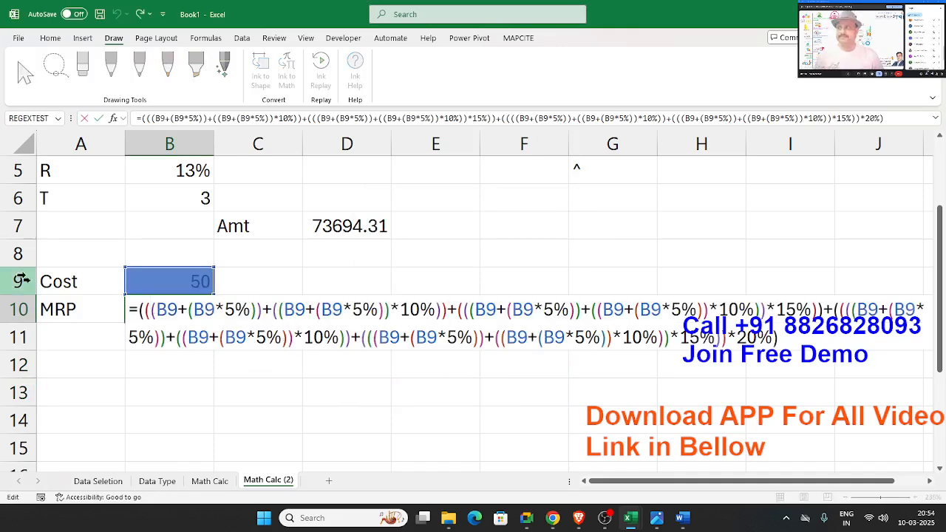
key(alt+Tab)
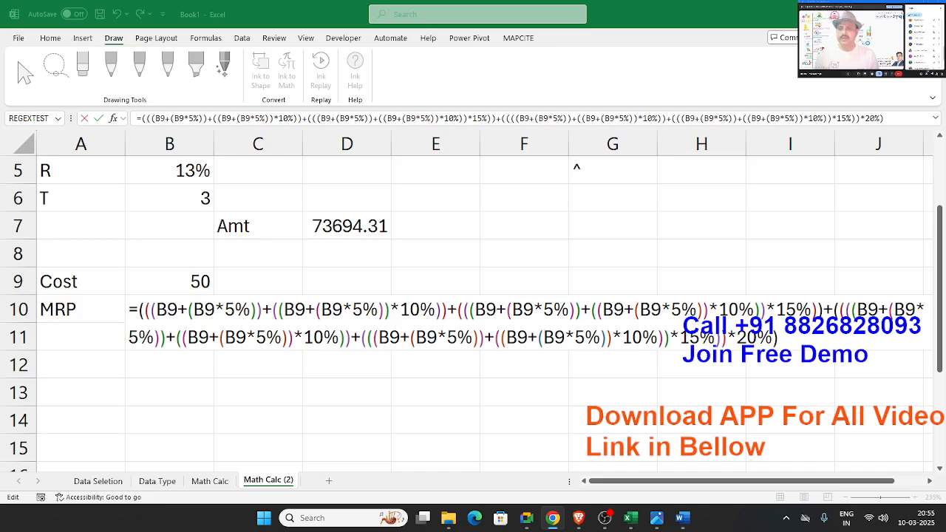
click(184, 315)
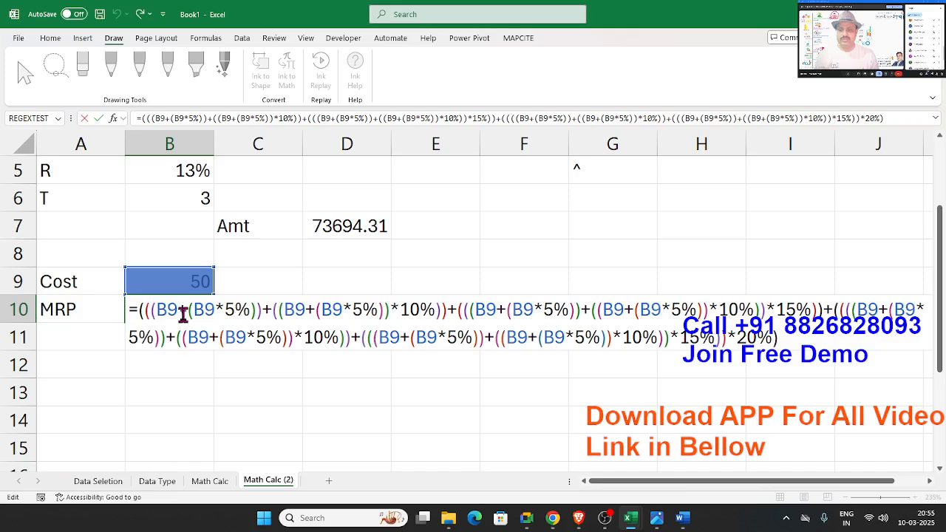
key(Escape)
Step: Switch to the Day-4- Math_Calculation workbook, enable editing, and select the 3D Shapes picture on sheet PR-2
key(alt+Tab)
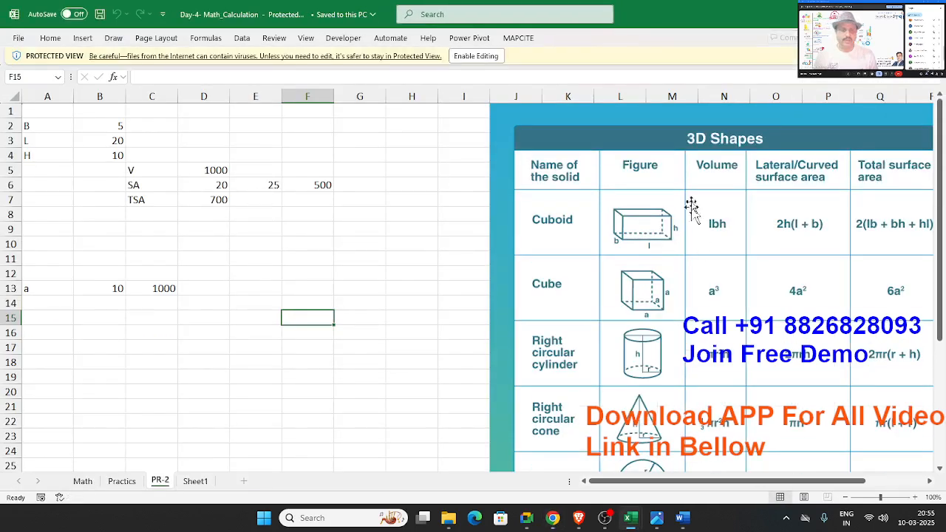
click(479, 57)
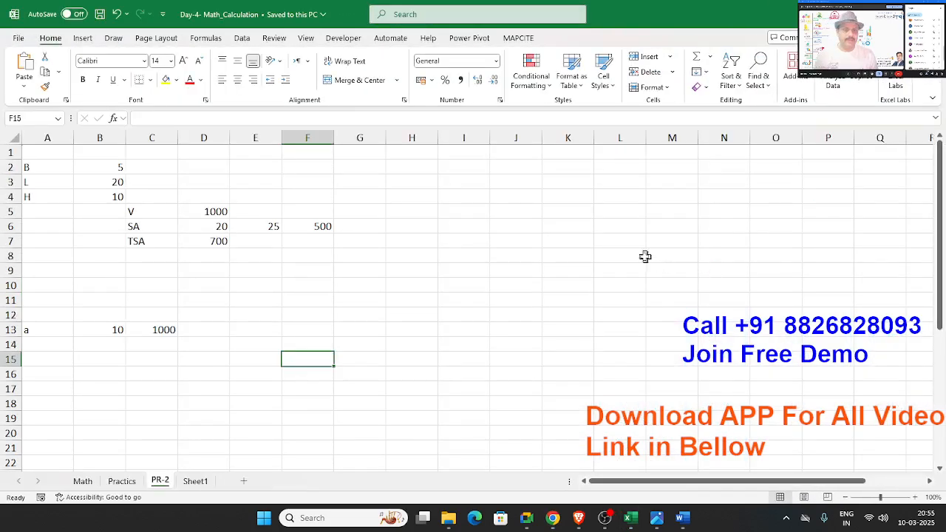
scroll(700, 281, down, 2)
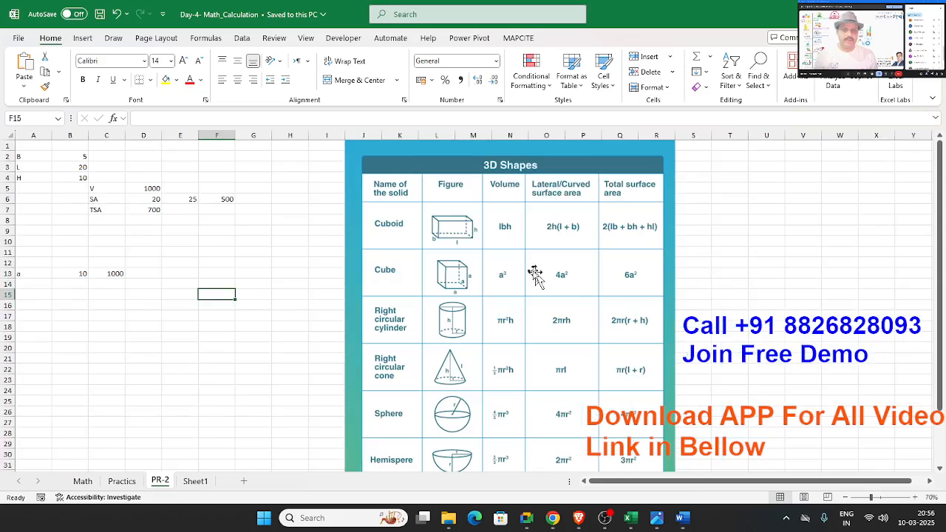
click(499, 288)
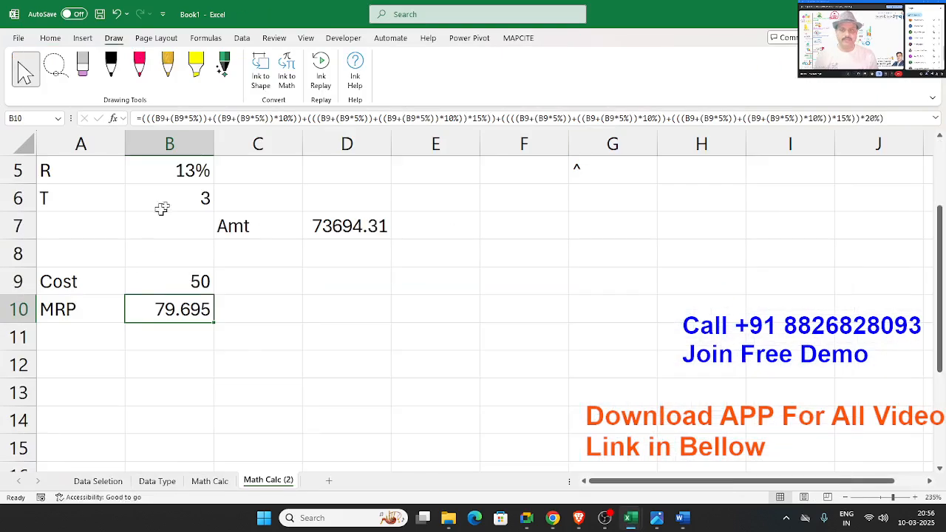
drag(232, 216, 418, 244)
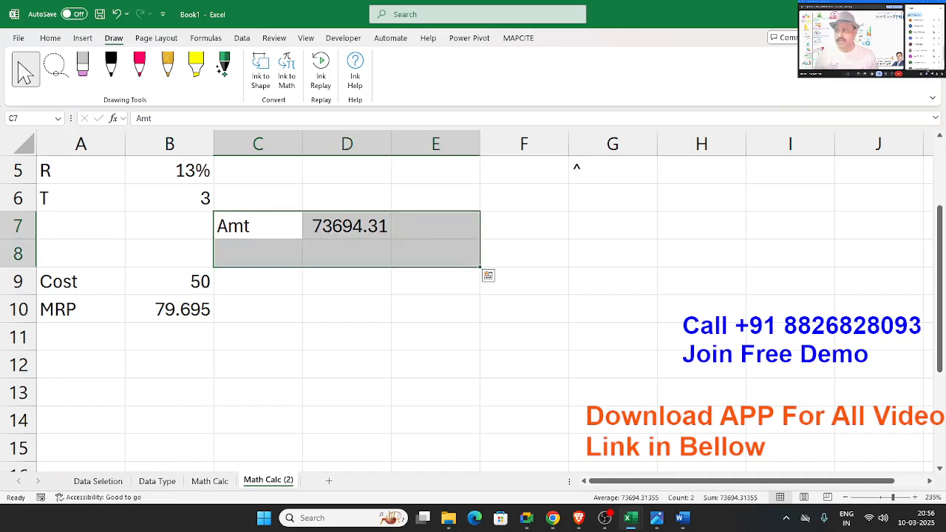
key(alt+Tab)
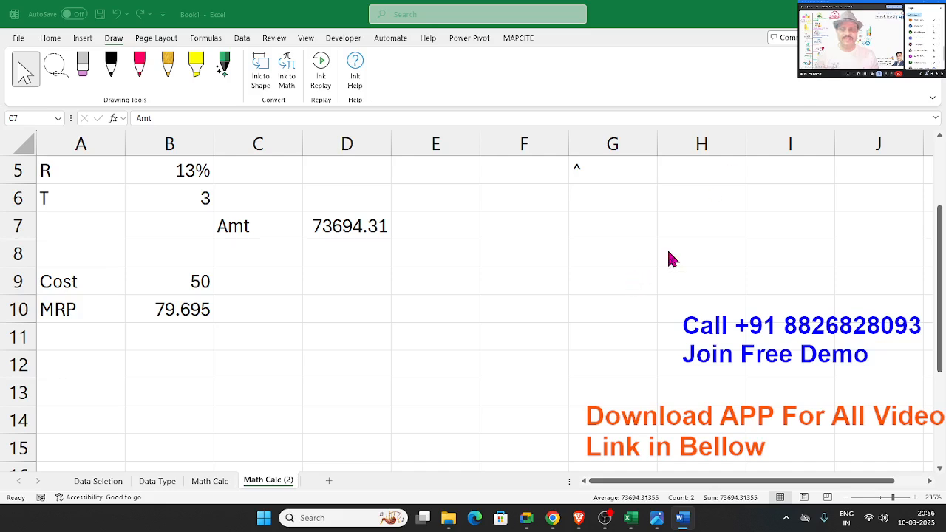
scroll(207, 340, down, 4)
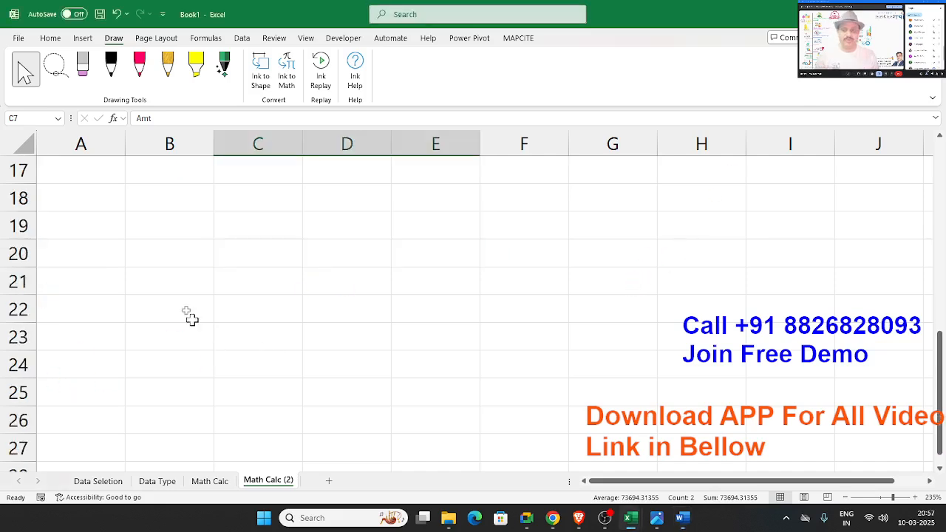
Step: Return to the Day-4- Math_Calculation workbook and move the 3D Shapes picture about one column to the right on sheet PR-2
click(196, 318)
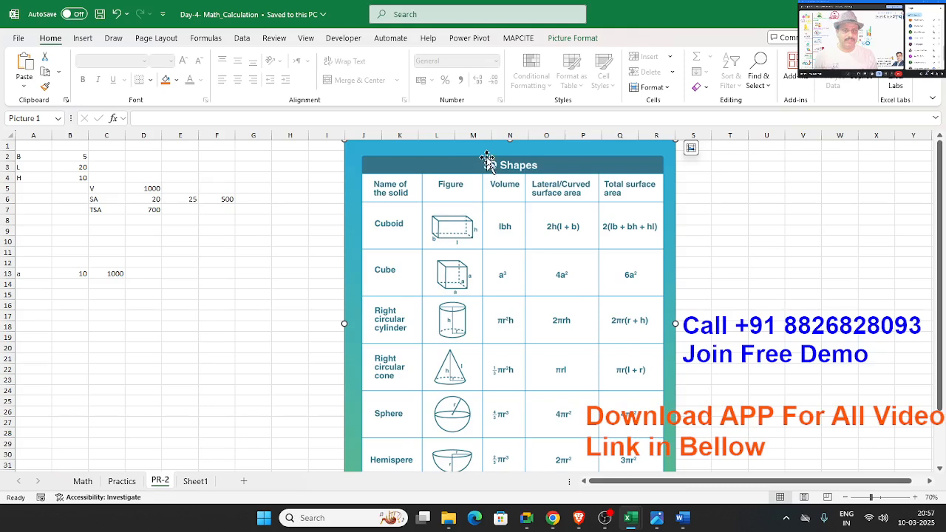
drag(490, 162, 525, 166)
click(269, 250)
Step: Review the cuboid's B, L and H inputs and its V, SA and TSA cells against the 3D Shapes formulas
drag(267, 230, 91, 194)
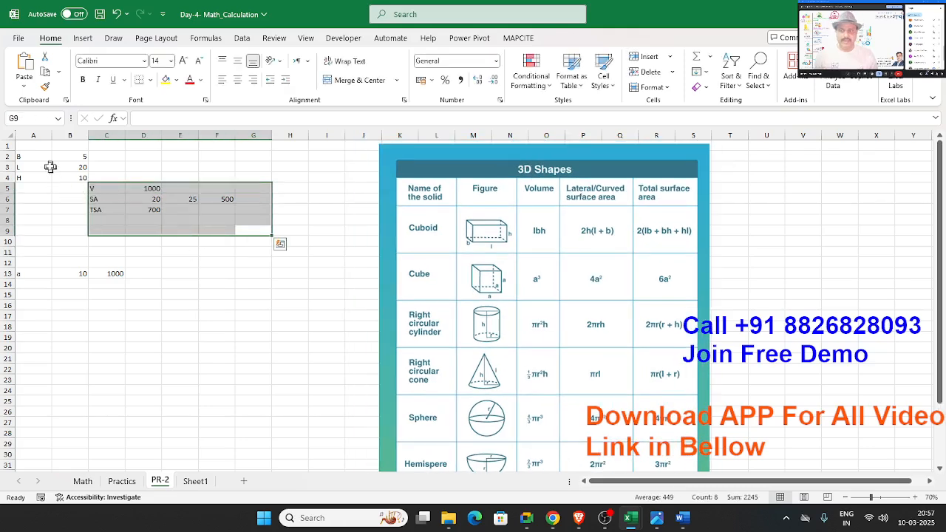
click(37, 158)
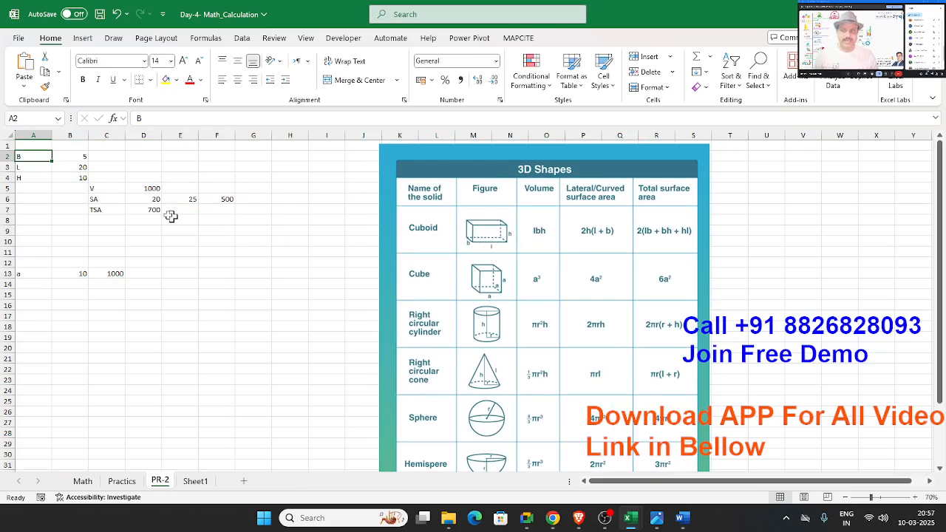
click(78, 155)
key(Down)
key(Down)
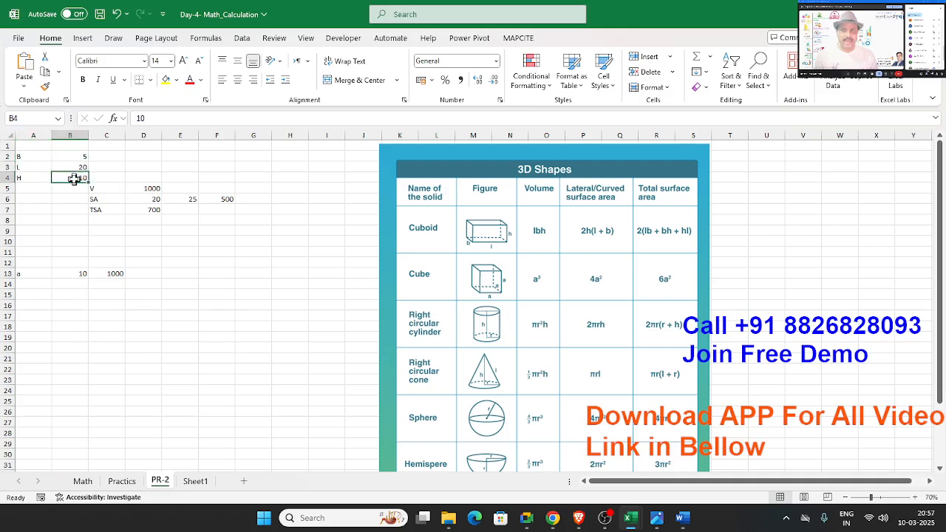
click(78, 199)
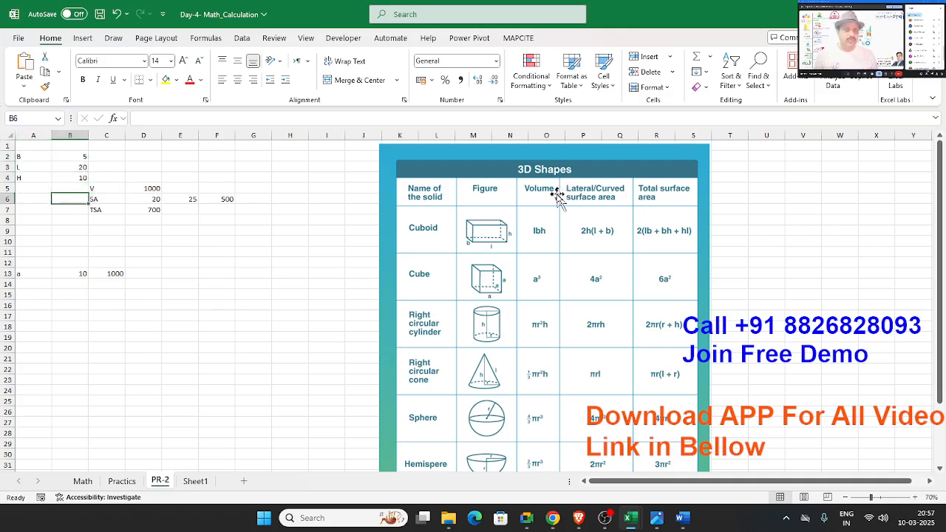